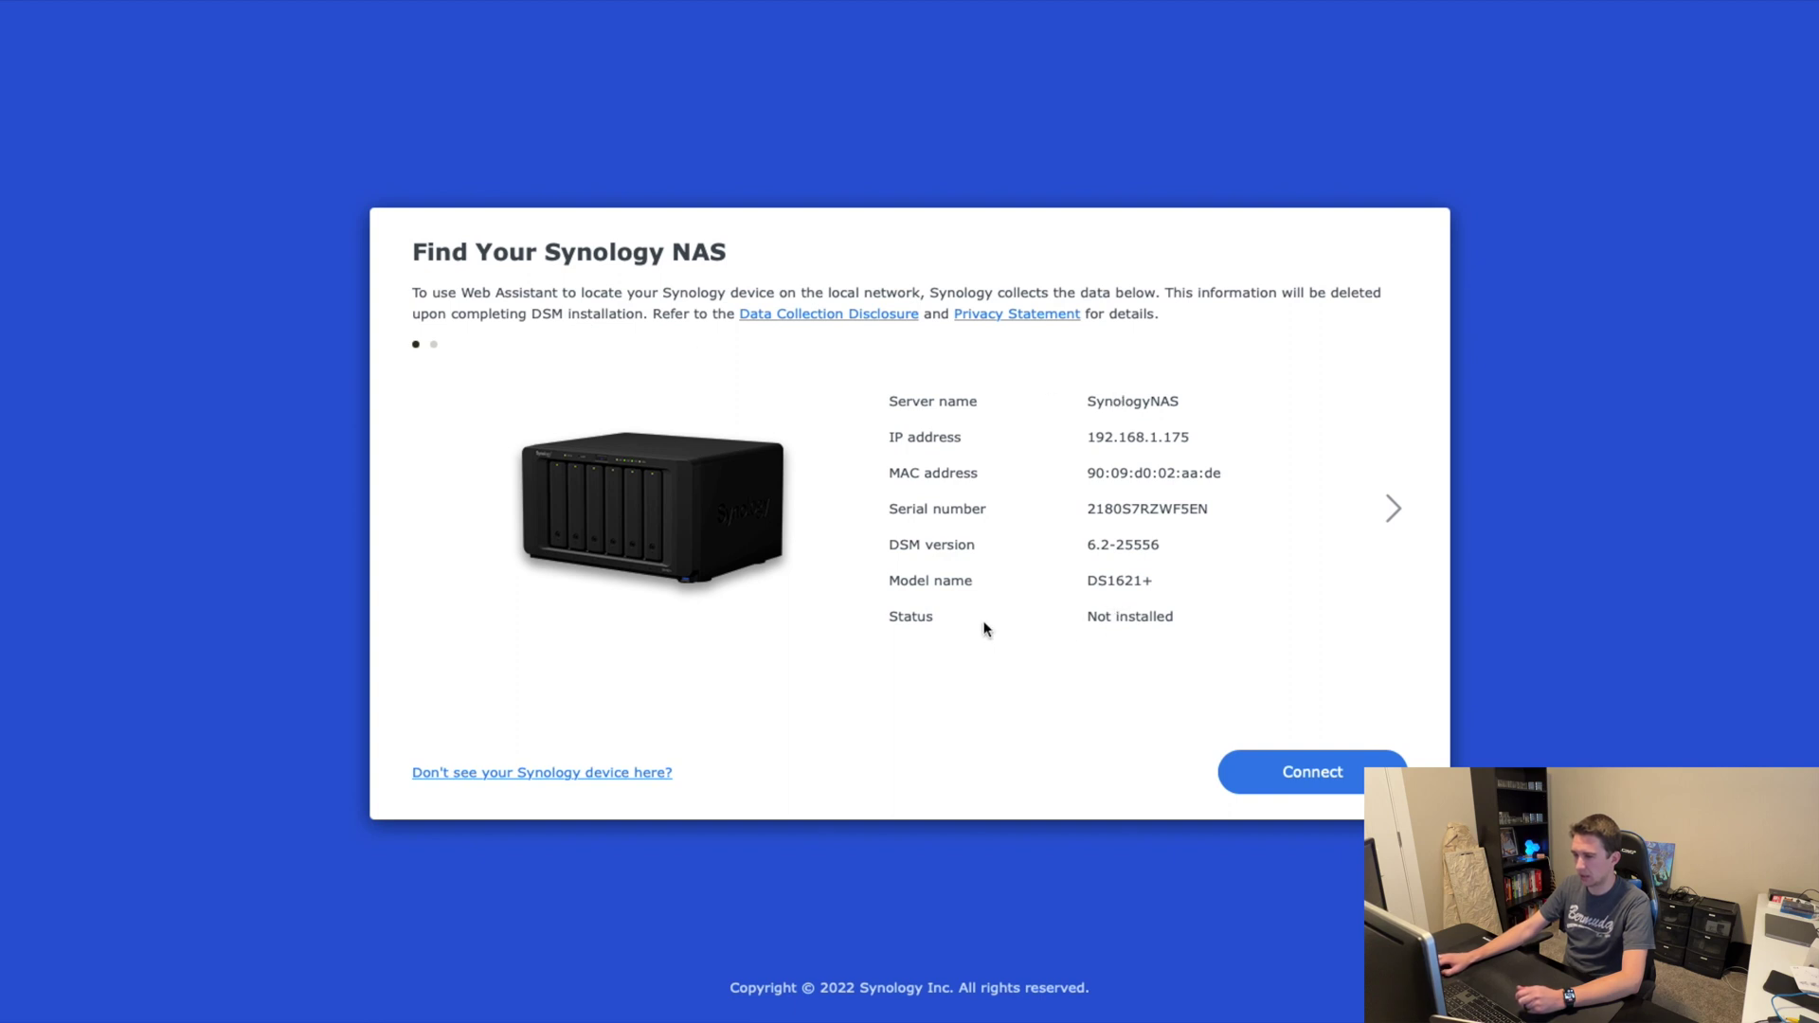
Step: Connect to the found DS1621+ and accept the EULA and privacy statement
{"action": "left_click", "coordinate": [1295, 783]}
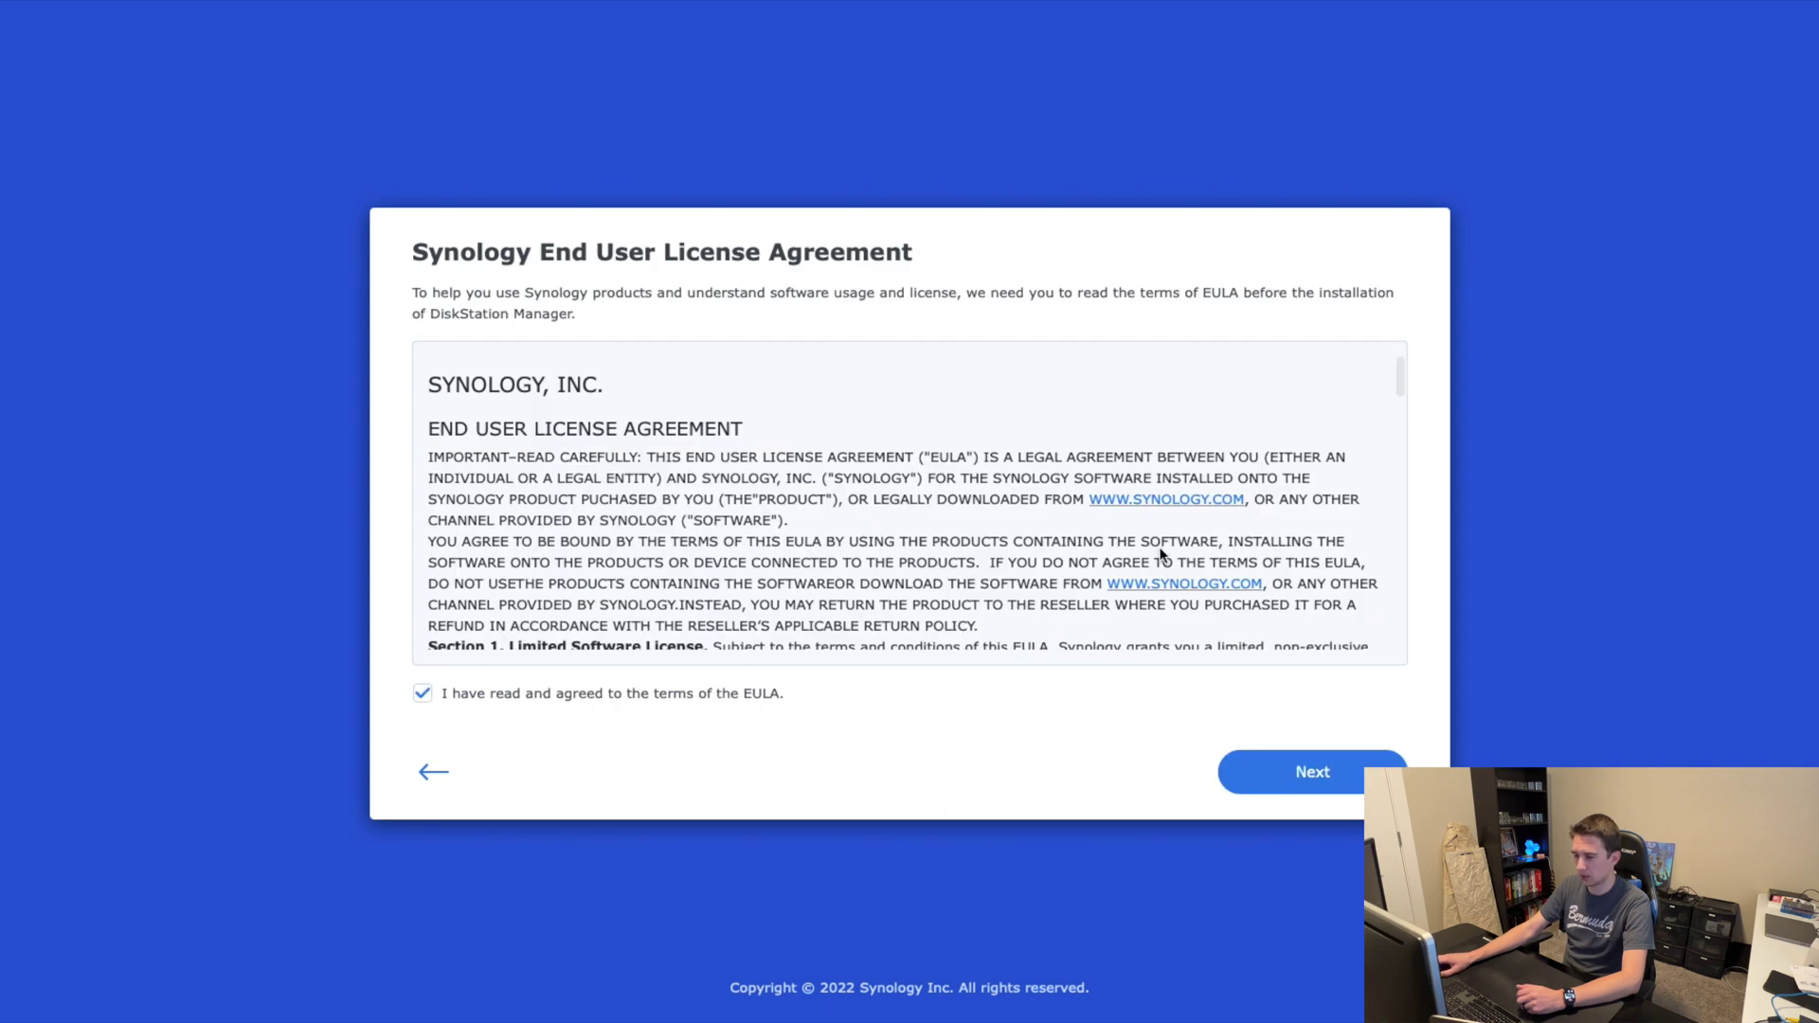
{"action": "scroll", "coordinate": [1162, 555], "scroll_direction": "down", "scroll_amount": 20}
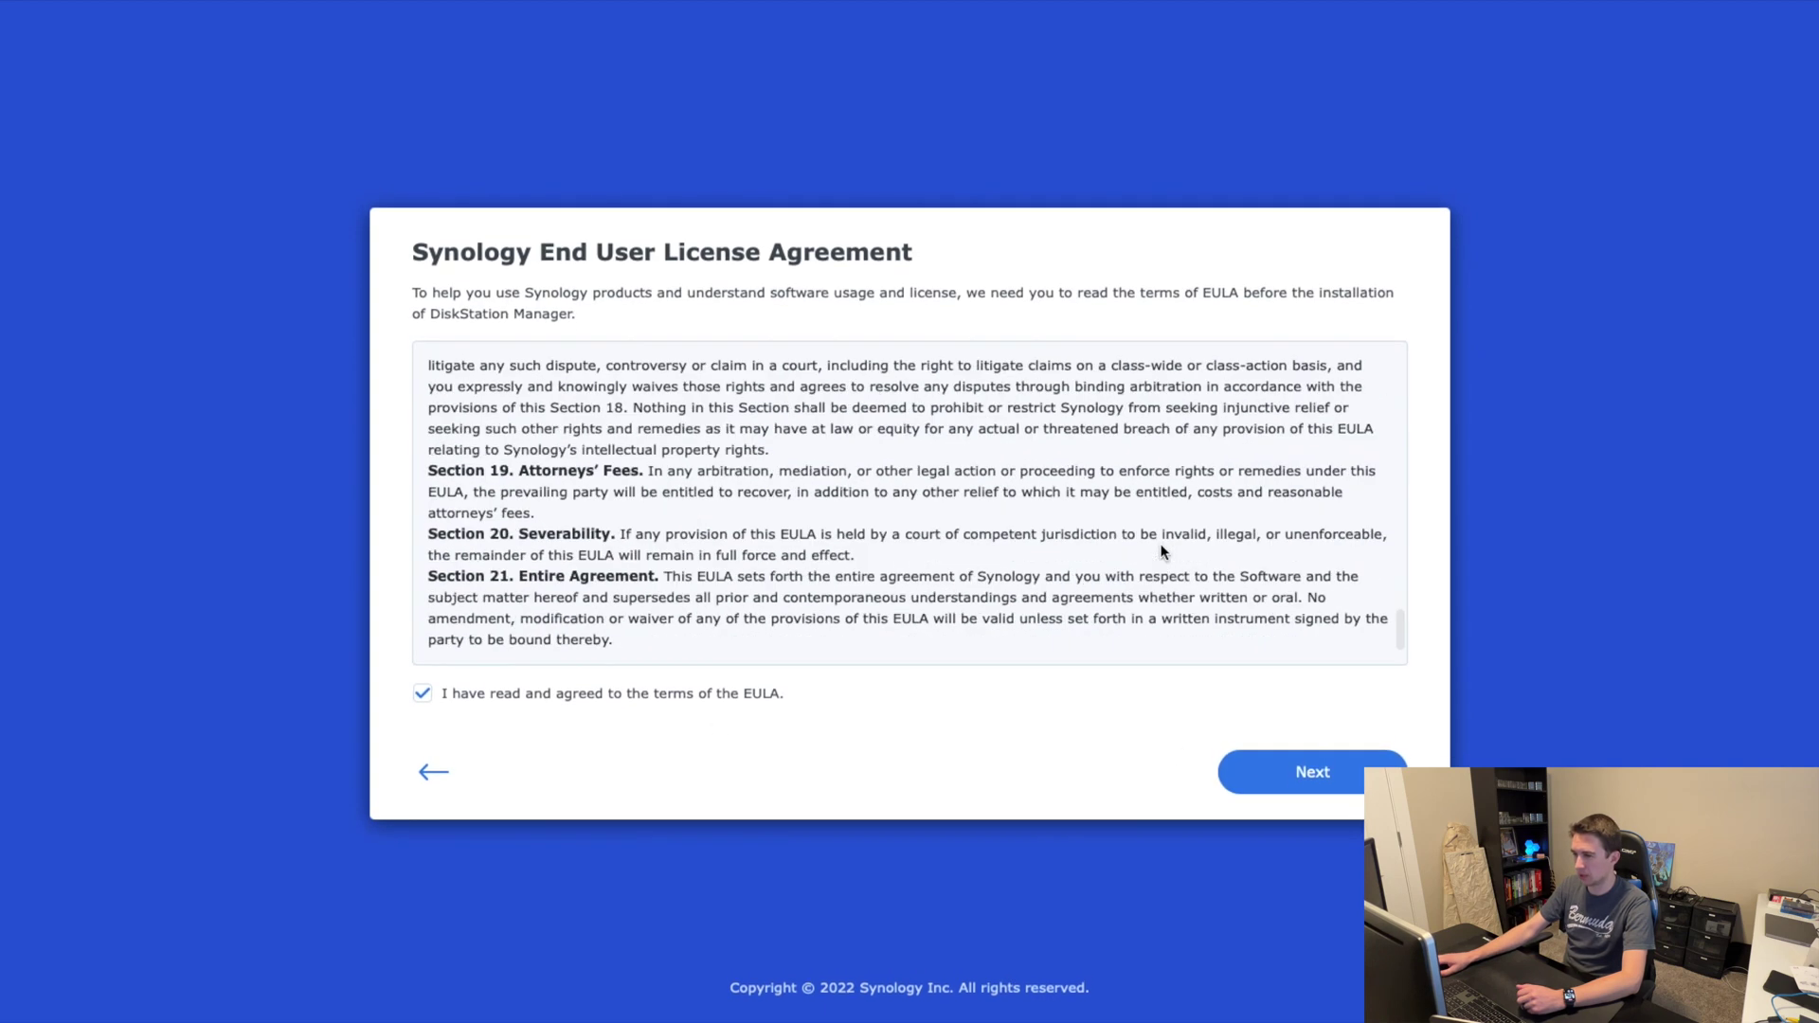
{"action": "left_click", "coordinate": [1320, 773]}
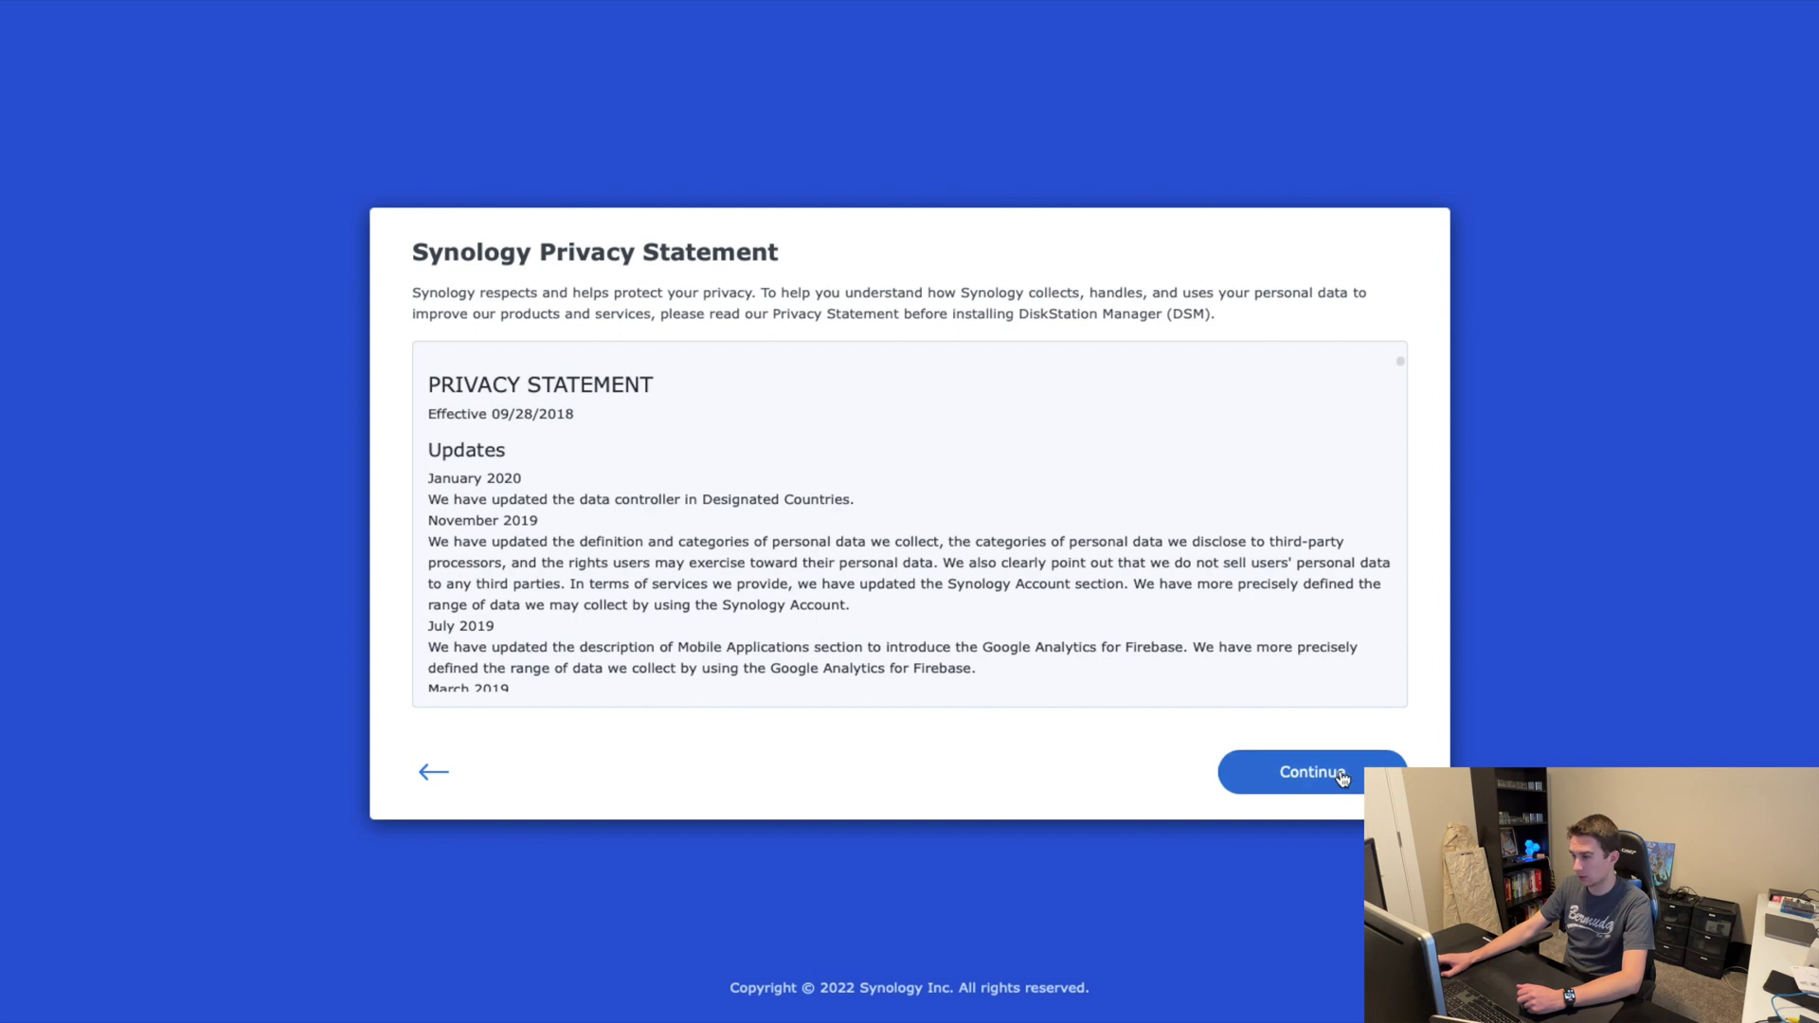
{"action": "left_click", "coordinate": [1330, 775]}
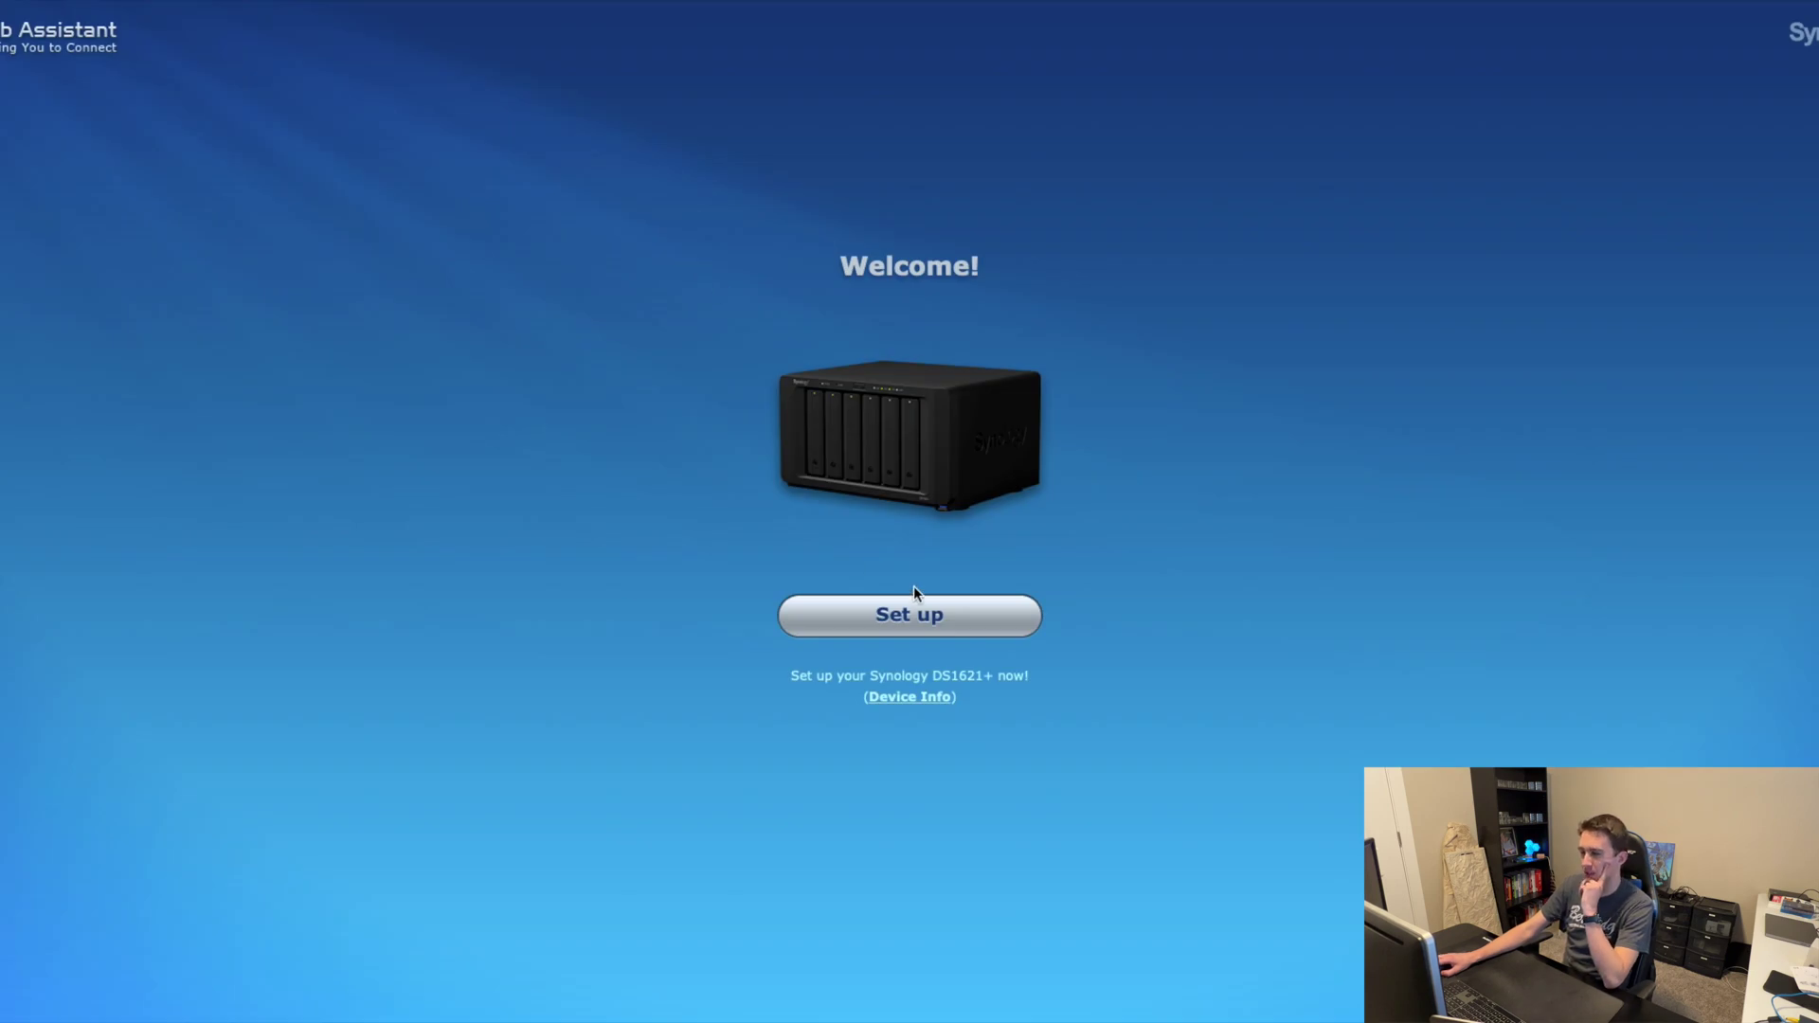
Step: Install the latest DSM on the DS1621+, confirming that all disks will be wiped
{"action": "left_click", "coordinate": [881, 625]}
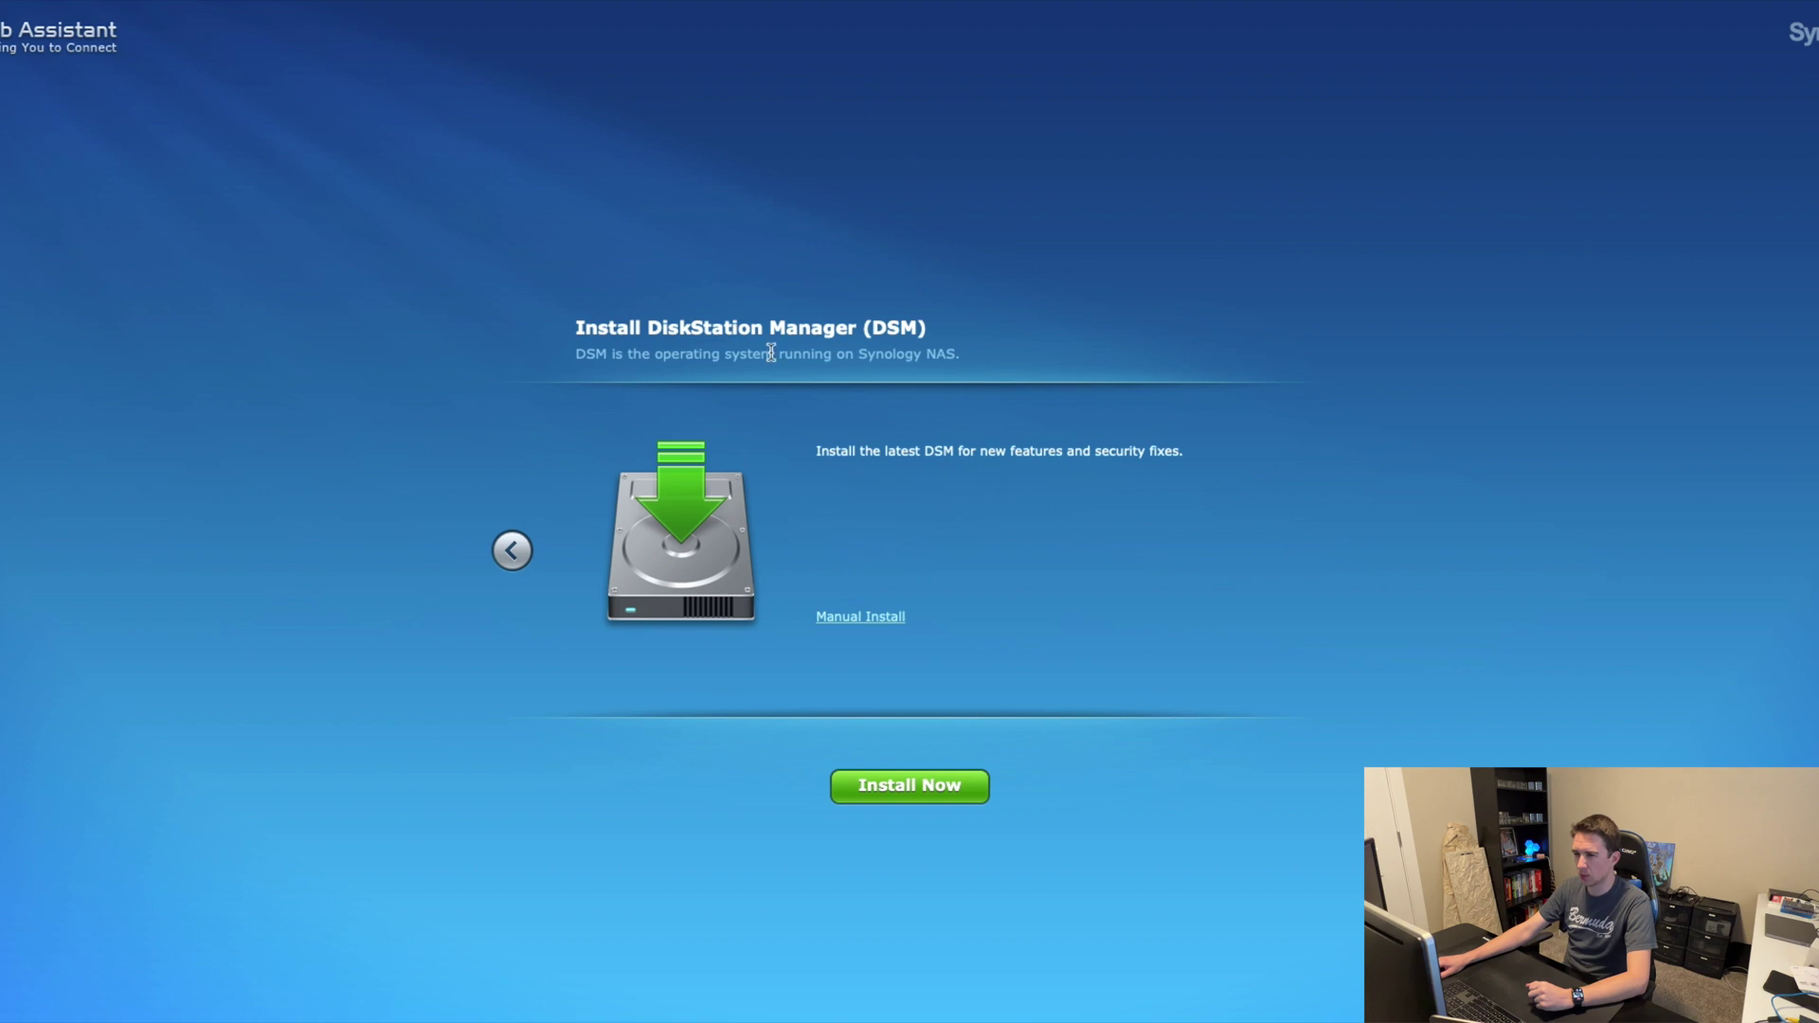
{"action": "left_click", "coordinate": [924, 789]}
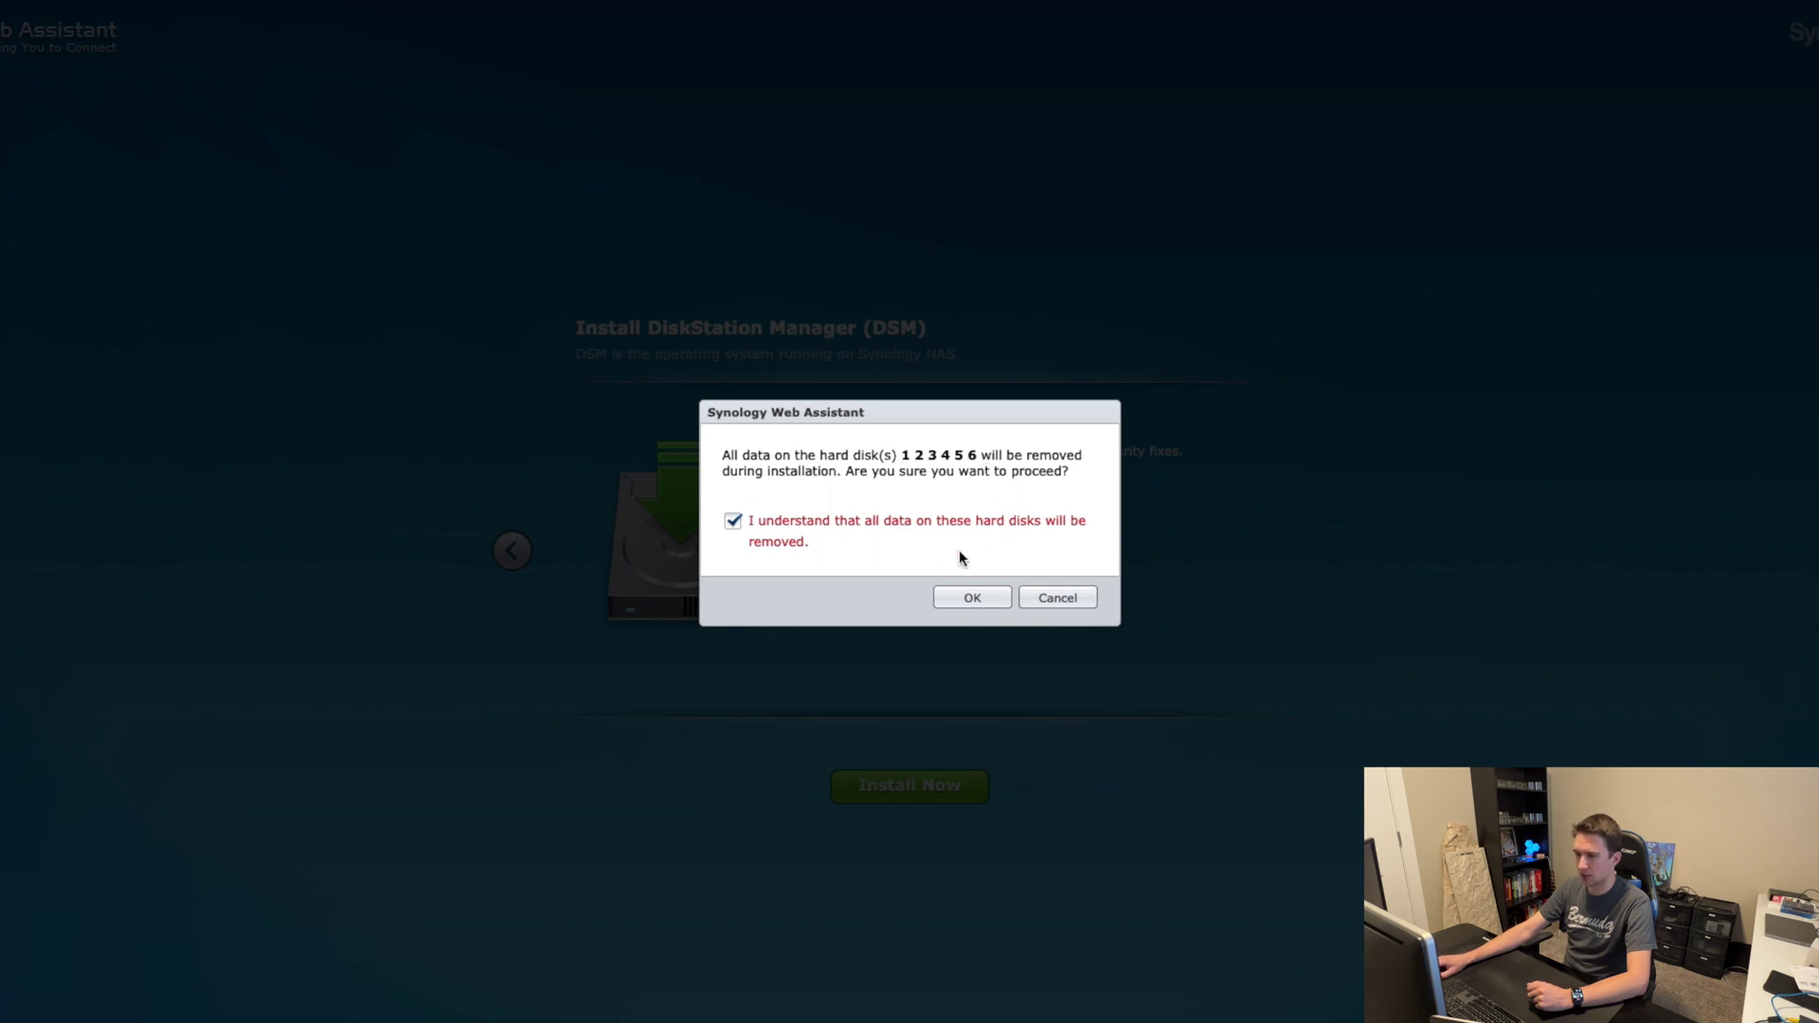
{"action": "left_click", "coordinate": [972, 599]}
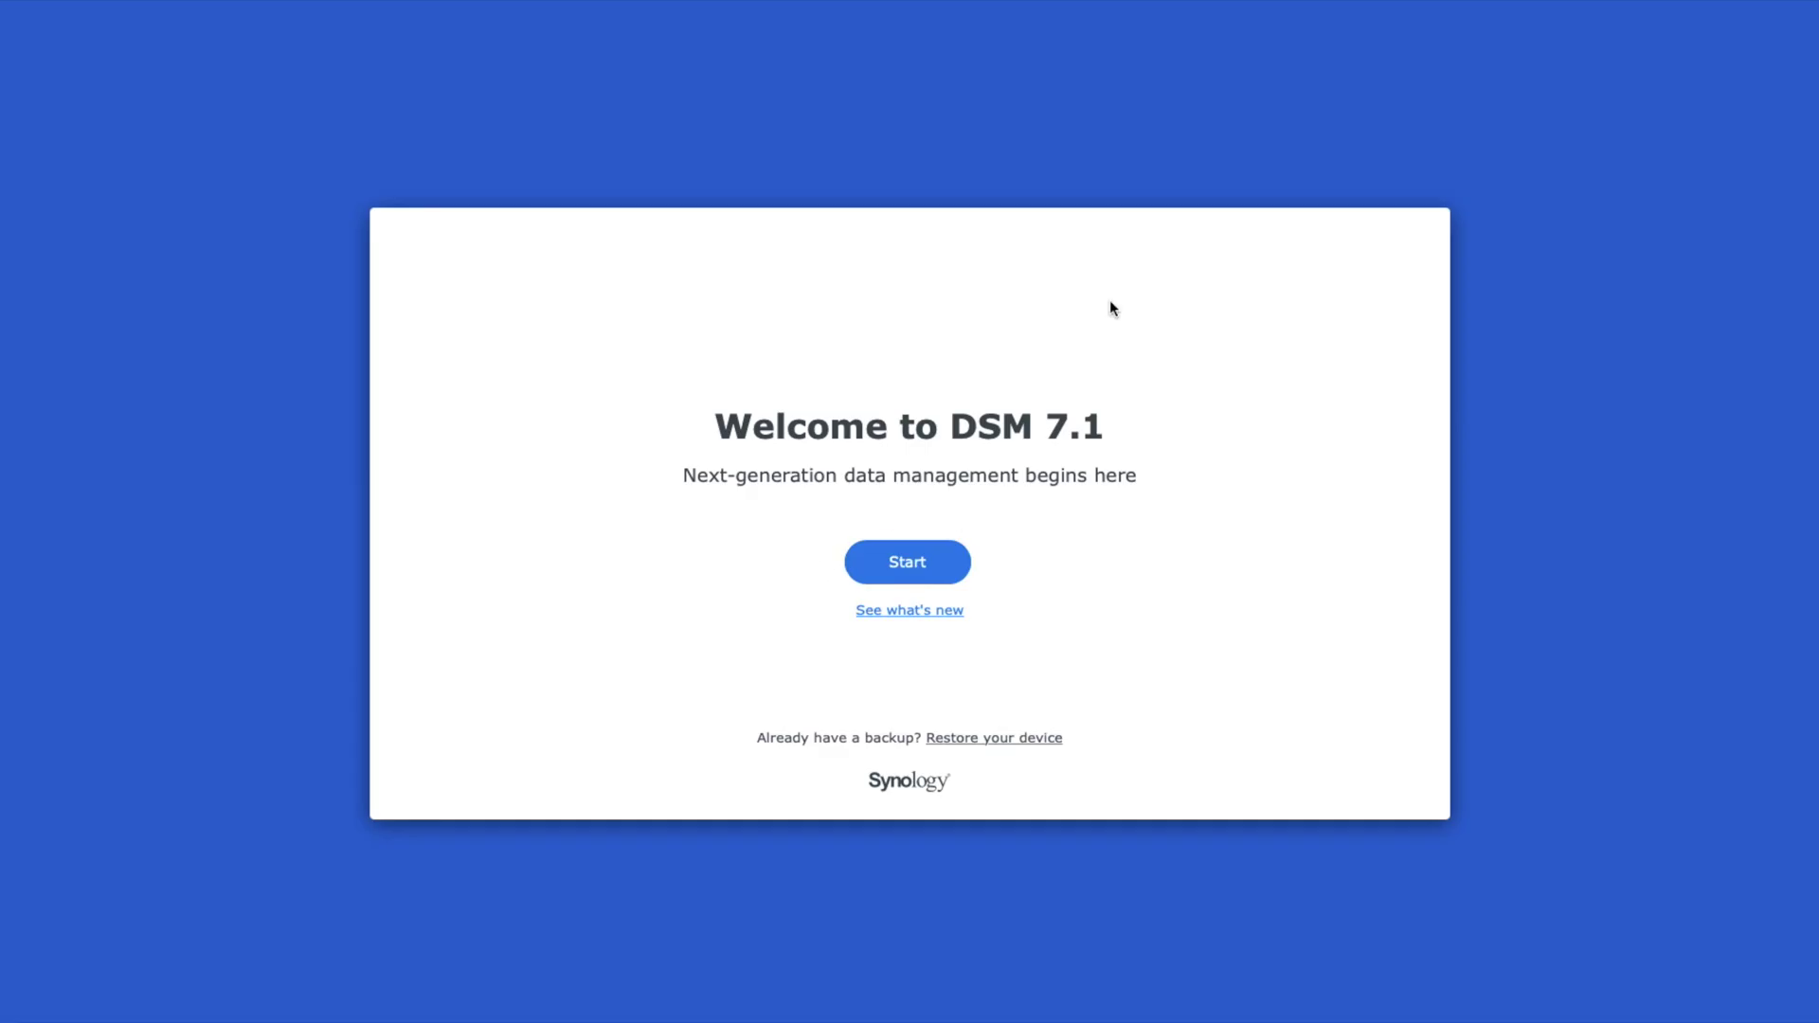
Step: Name the NAS 'Synology' and create the administrator account with a pasted strong password
{"action": "left_click", "coordinate": [898, 565]}
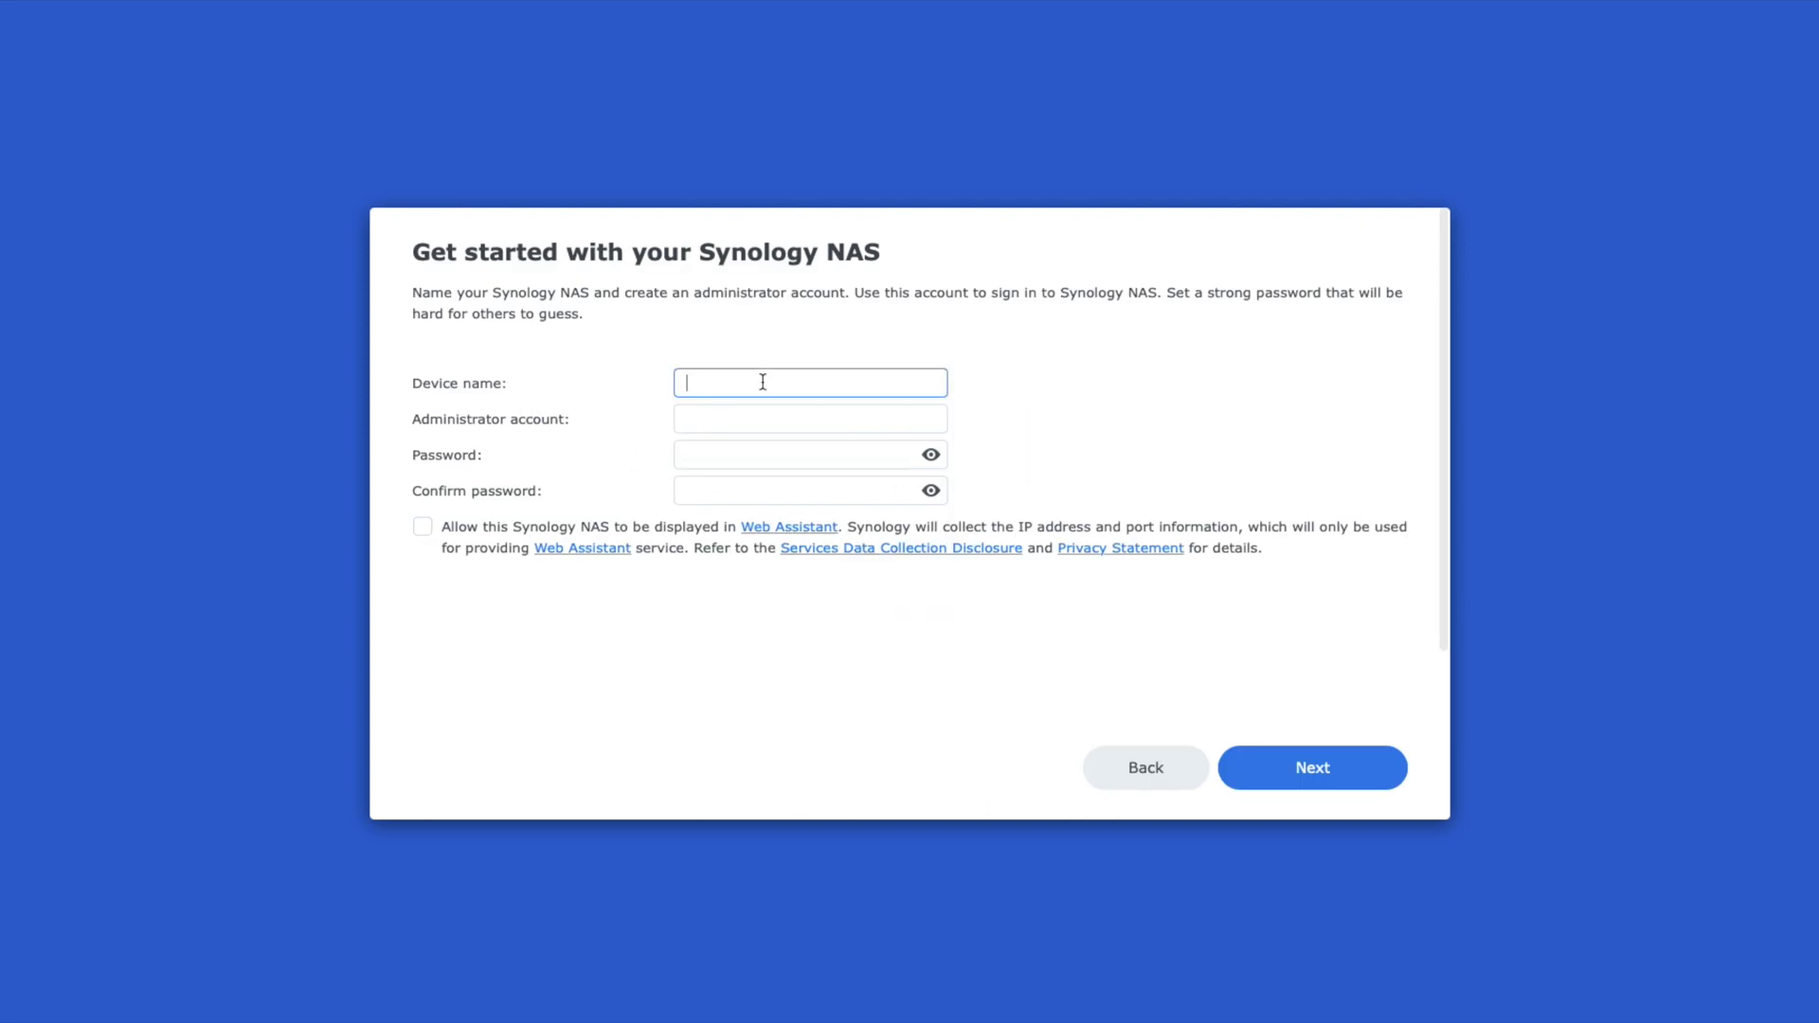
{"action": "type", "text": "Synology"}
{"action": "left_click", "coordinate": [727, 418]}
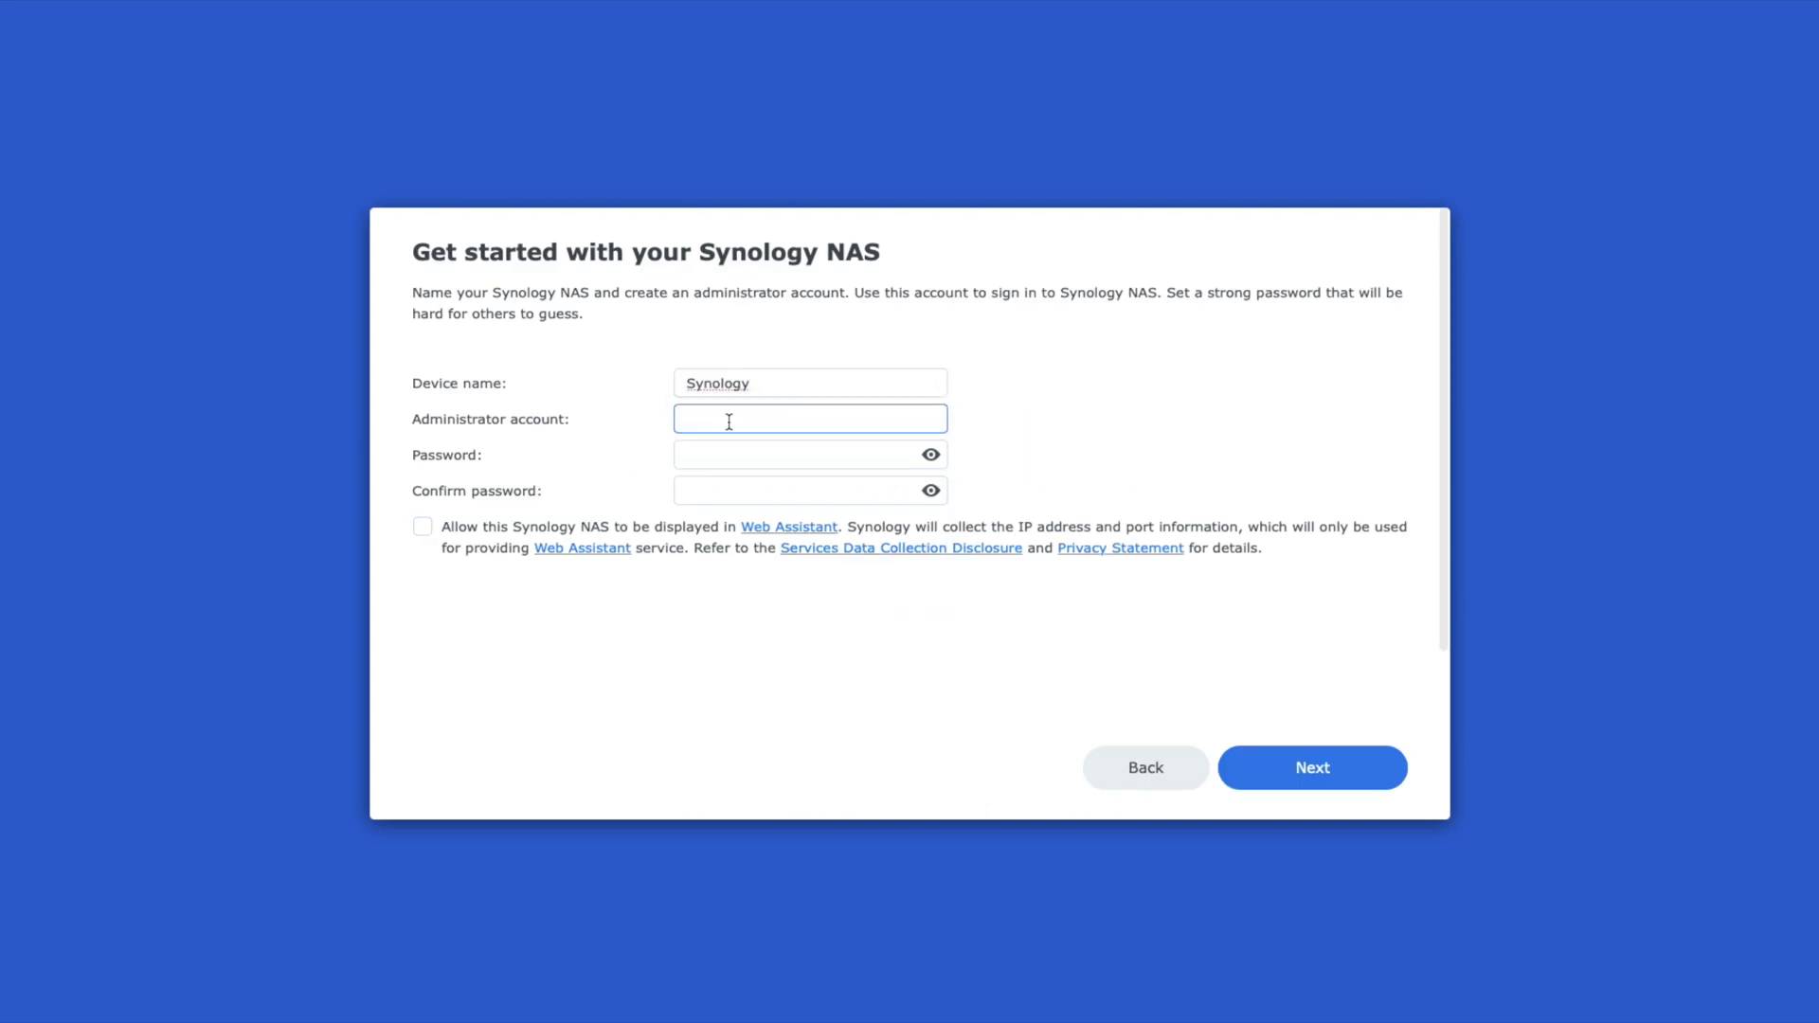
{"action": "type", "text": "admin"}
{"action": "double_click", "coordinate": [706, 418]}
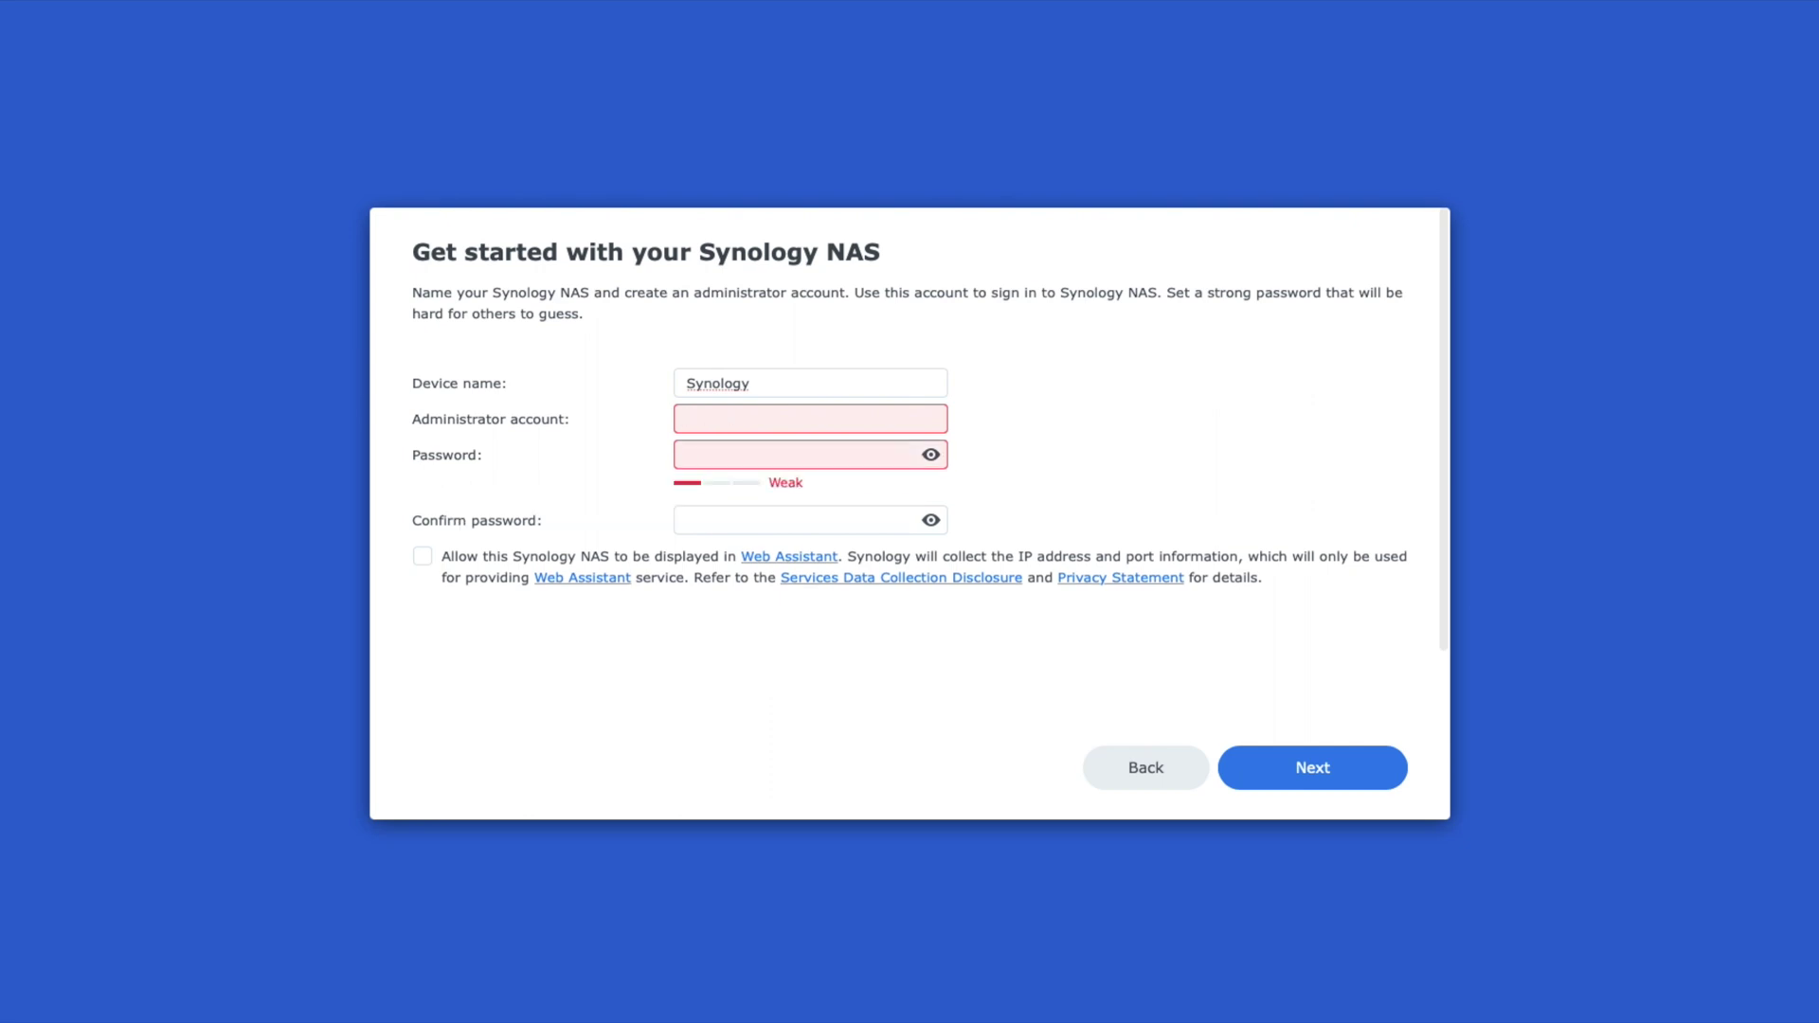
{"action": "type", "text": "jhammond"}
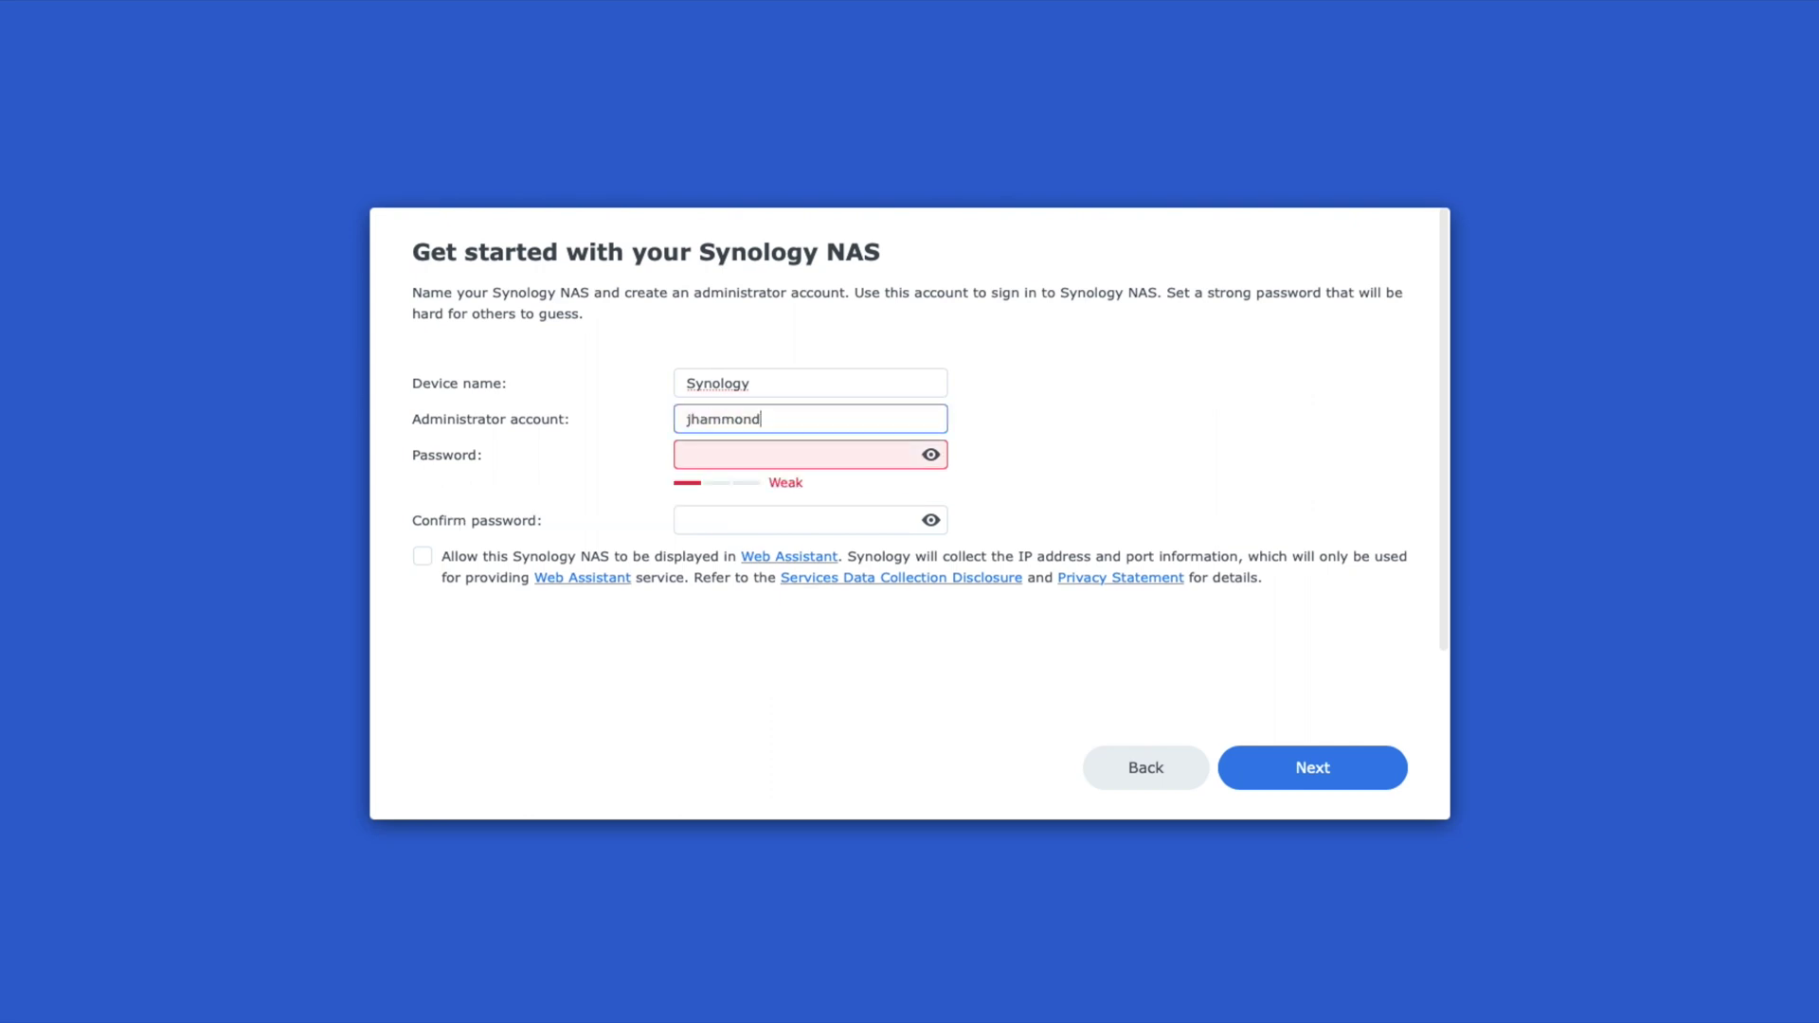
{"action": "key", "text": "Tab"}
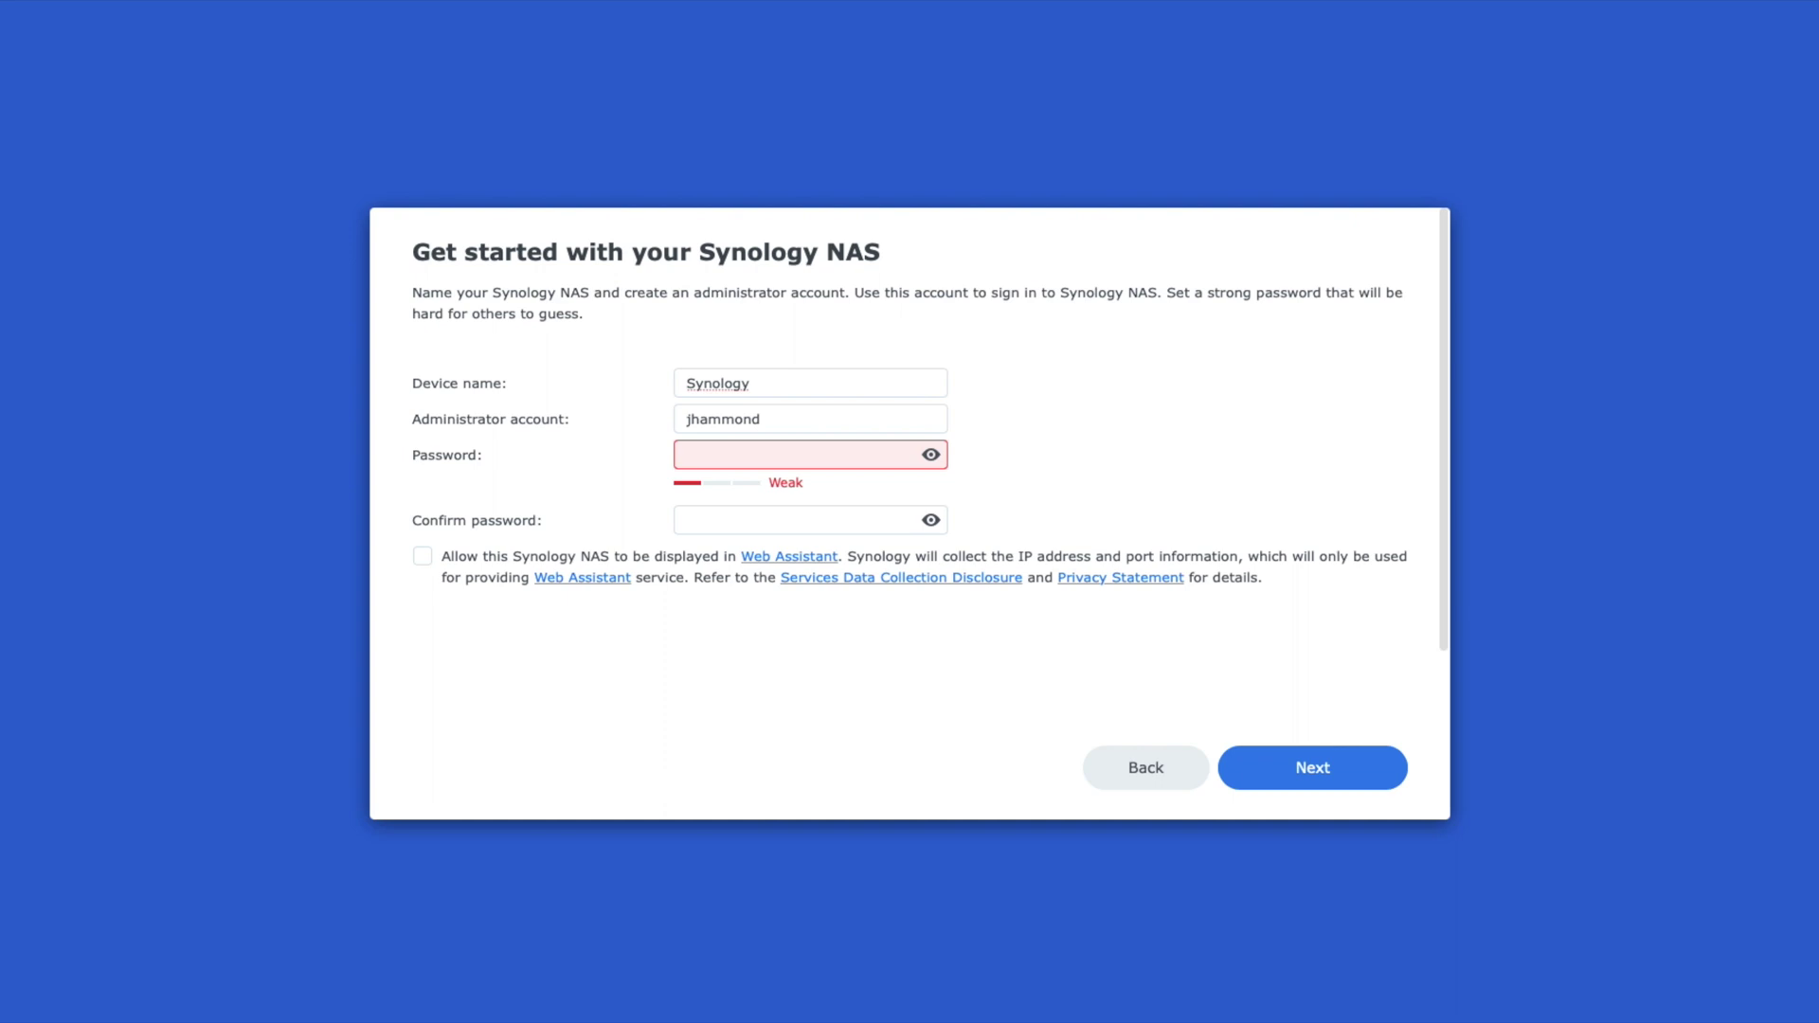
{"action": "key", "text": "ctrl+v"}
{"action": "left_click", "coordinate": [745, 524]}
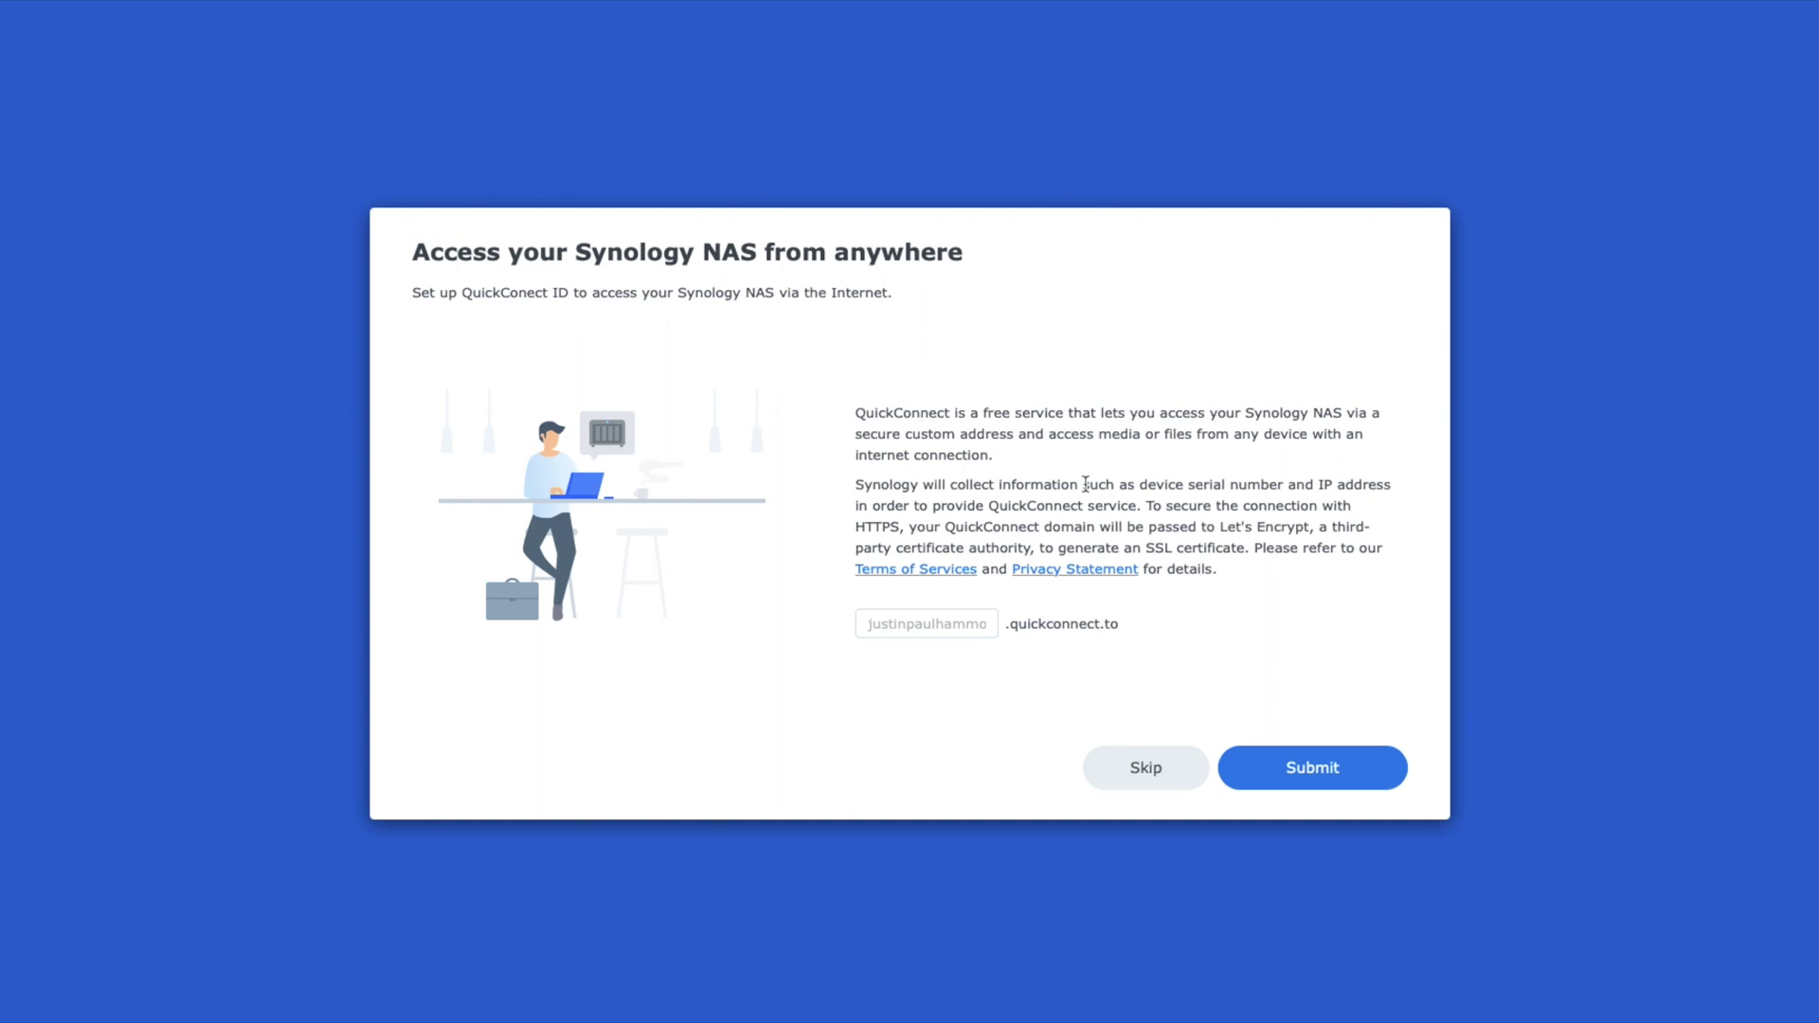
{"action": "left_click", "coordinate": [912, 622]}
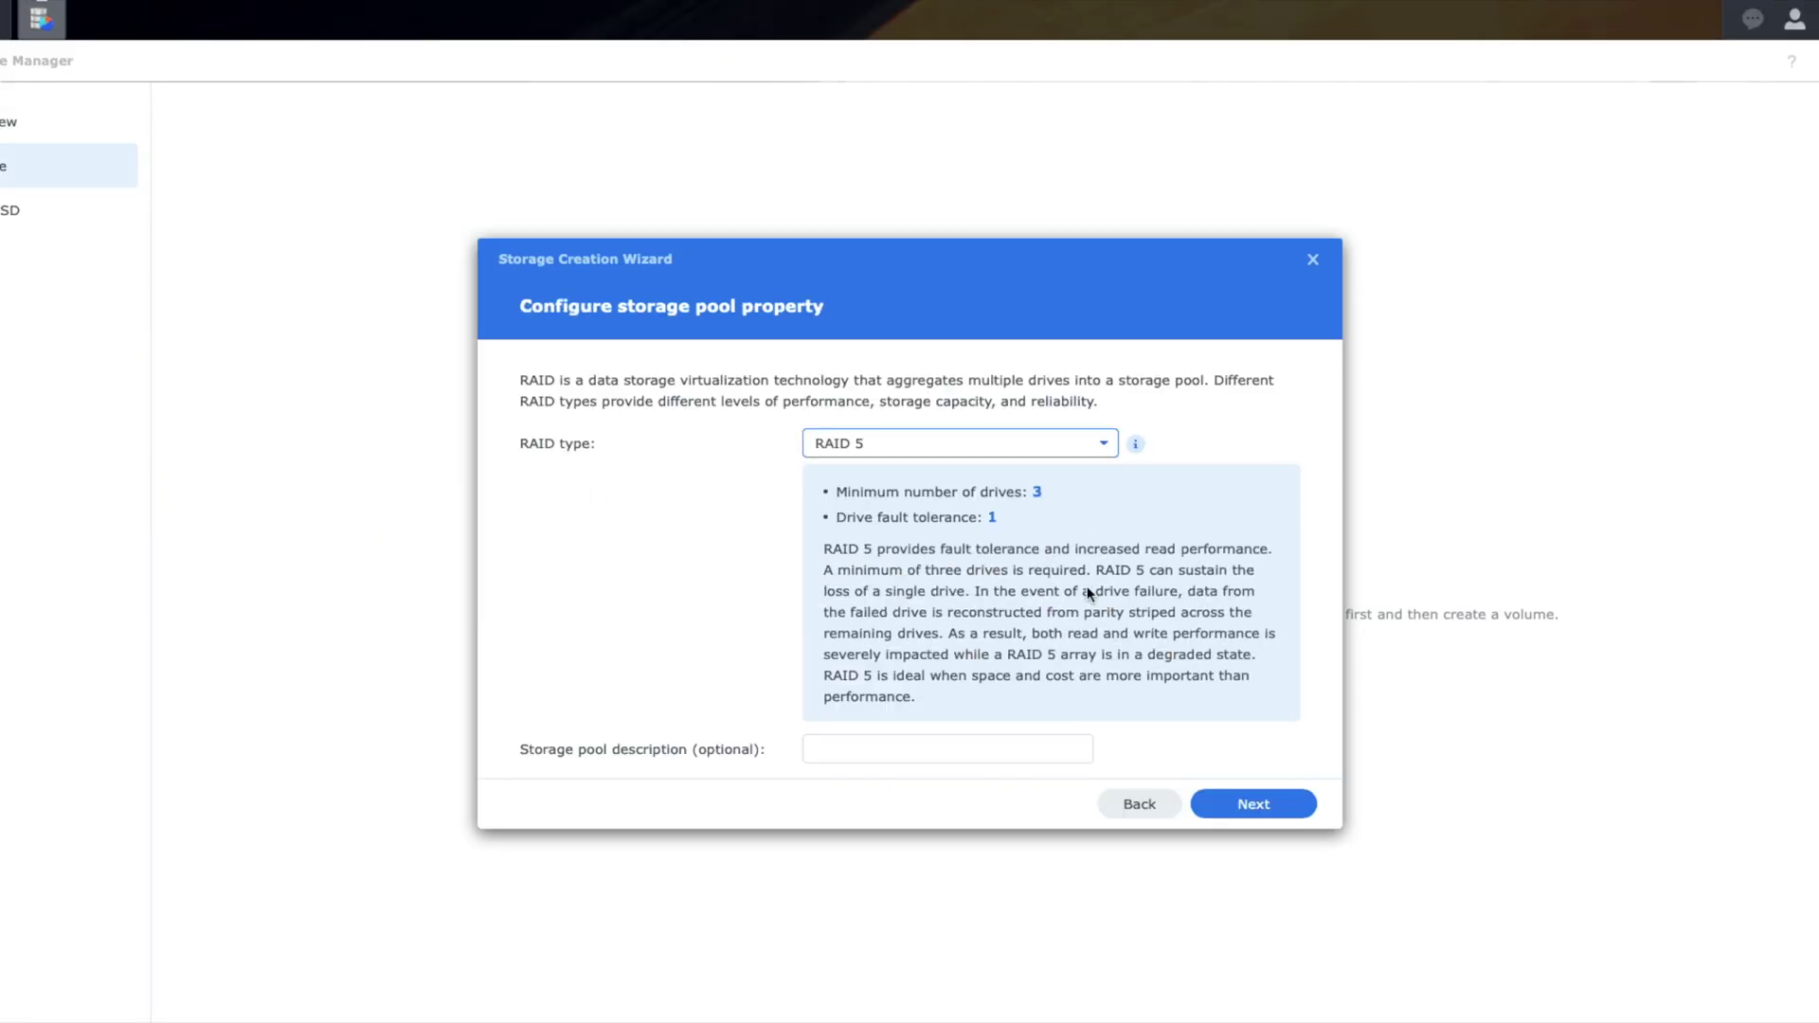
Step: Select all six drives for the RAID 5 pool and back out of the compatibility warning
{"action": "left_click", "coordinate": [1256, 808]}
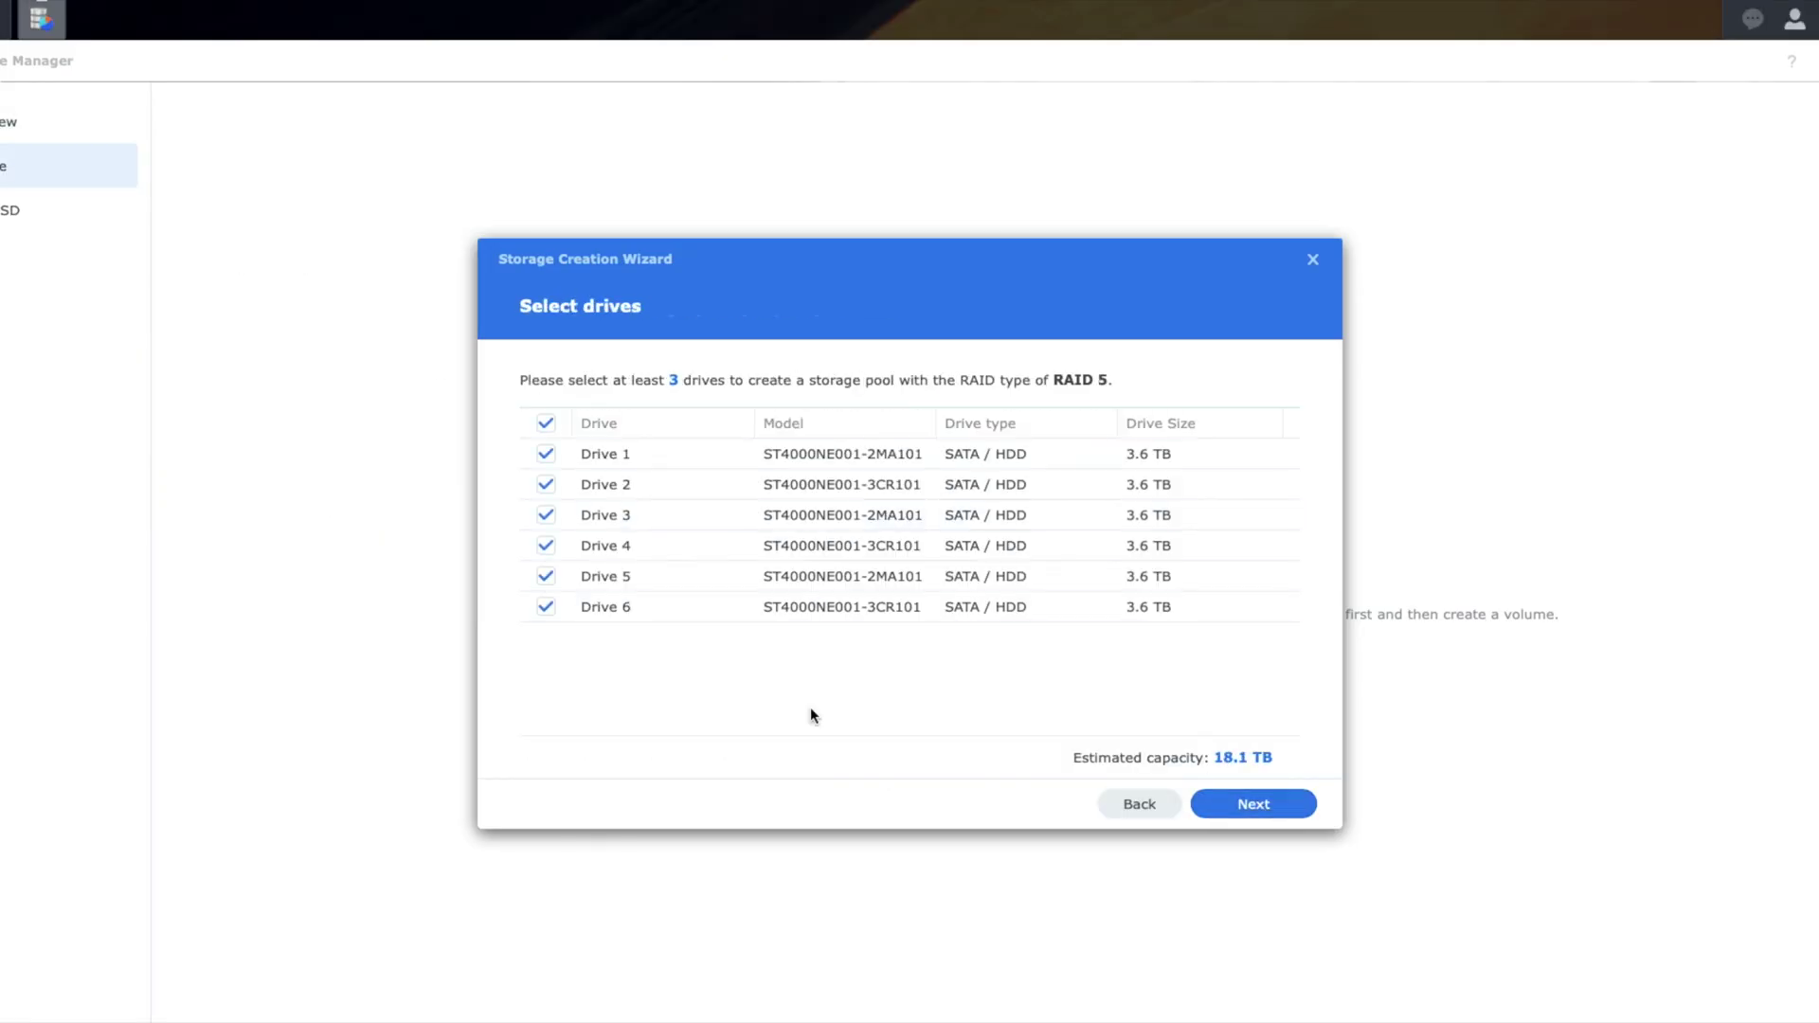
{"action": "left_click", "coordinate": [1254, 805]}
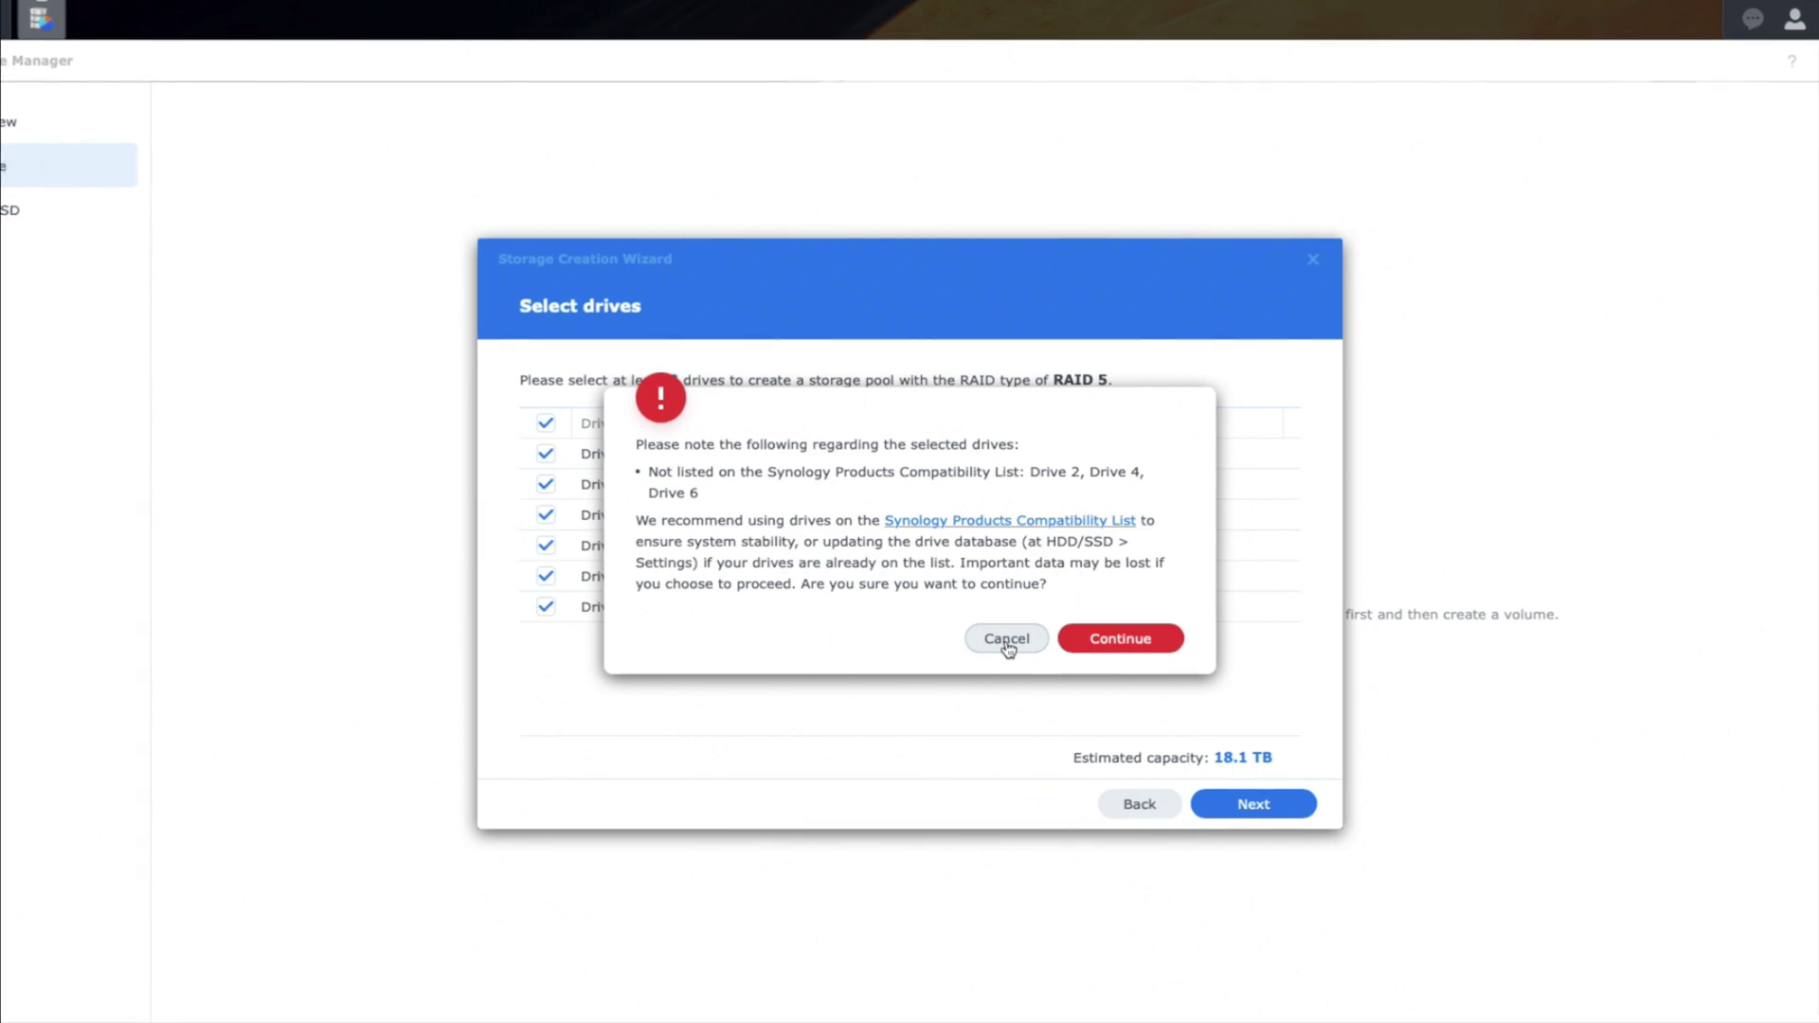
{"action": "left_click", "coordinate": [1007, 643]}
Step: Quit the storage creation wizard and dismiss the extended warranty offer
{"action": "left_click", "coordinate": [1140, 804]}
{"action": "left_click", "coordinate": [1313, 260]}
{"action": "left_click", "coordinate": [1071, 597]}
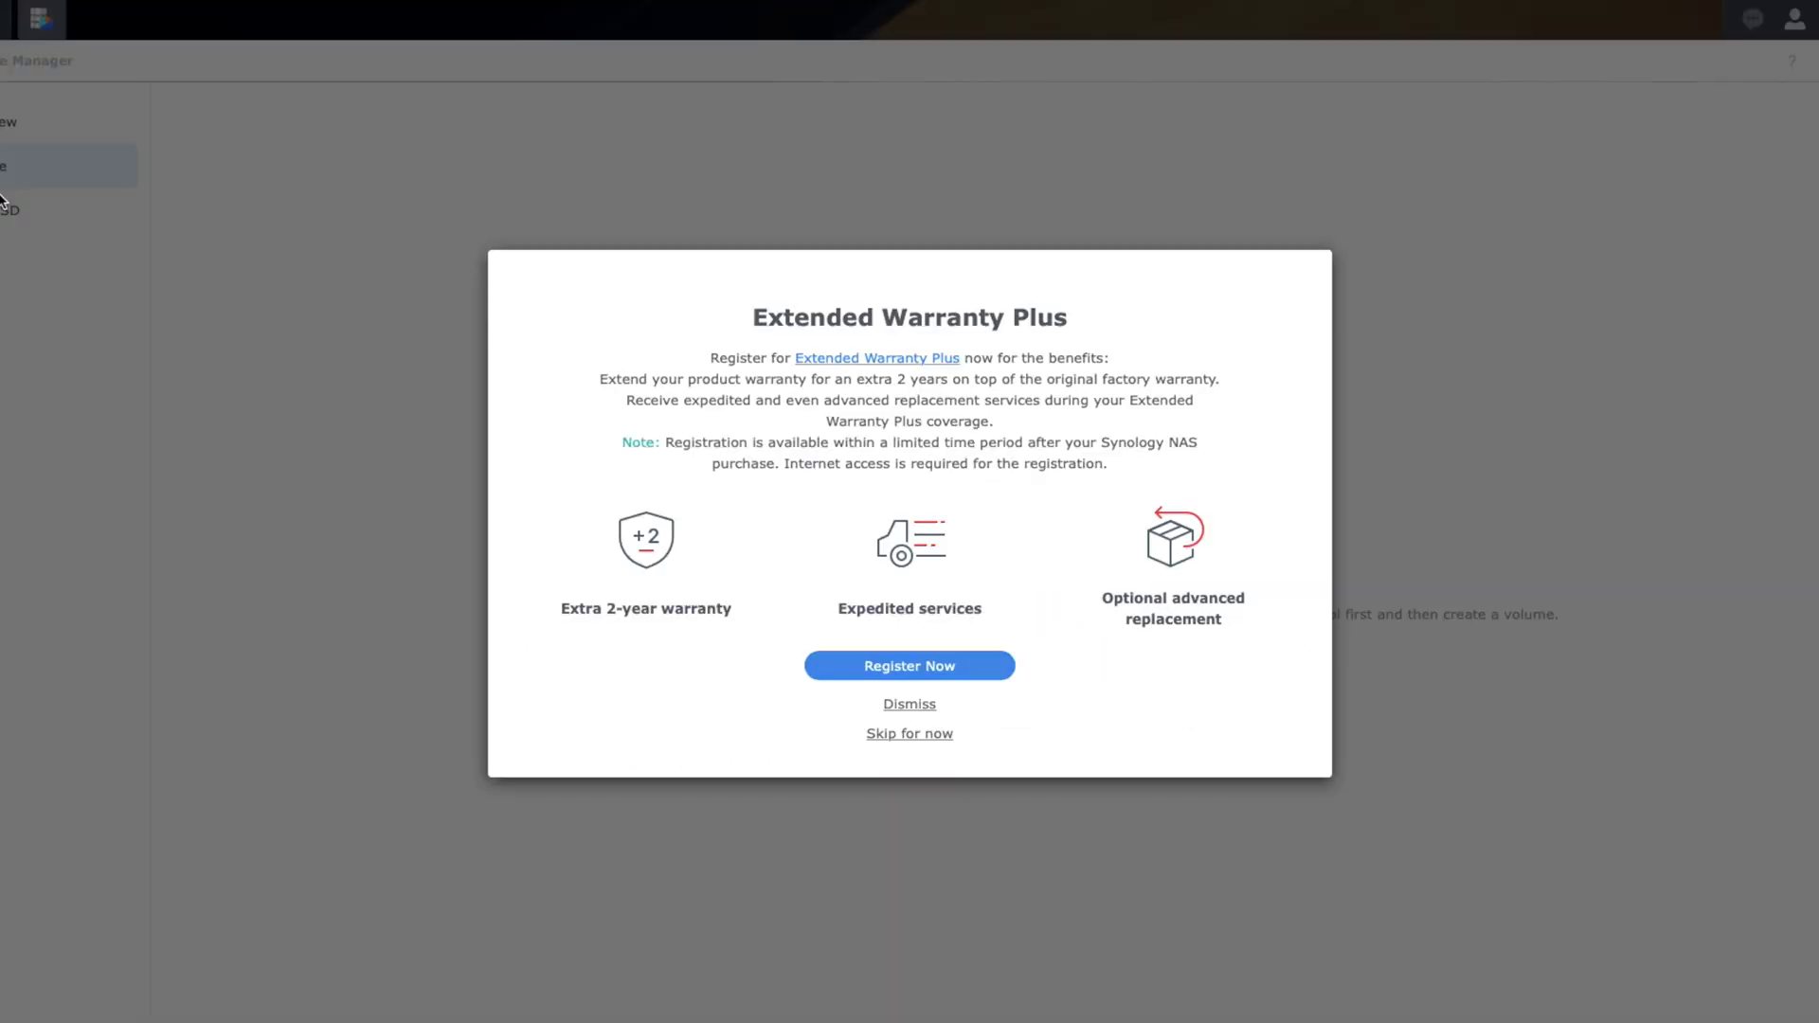
{"action": "left_click", "coordinate": [936, 735]}
{"action": "left_click", "coordinate": [1064, 593]}
Step: Update the drive compatibility database from HDD/SSD Settings
{"action": "left_click", "coordinate": [94, 213]}
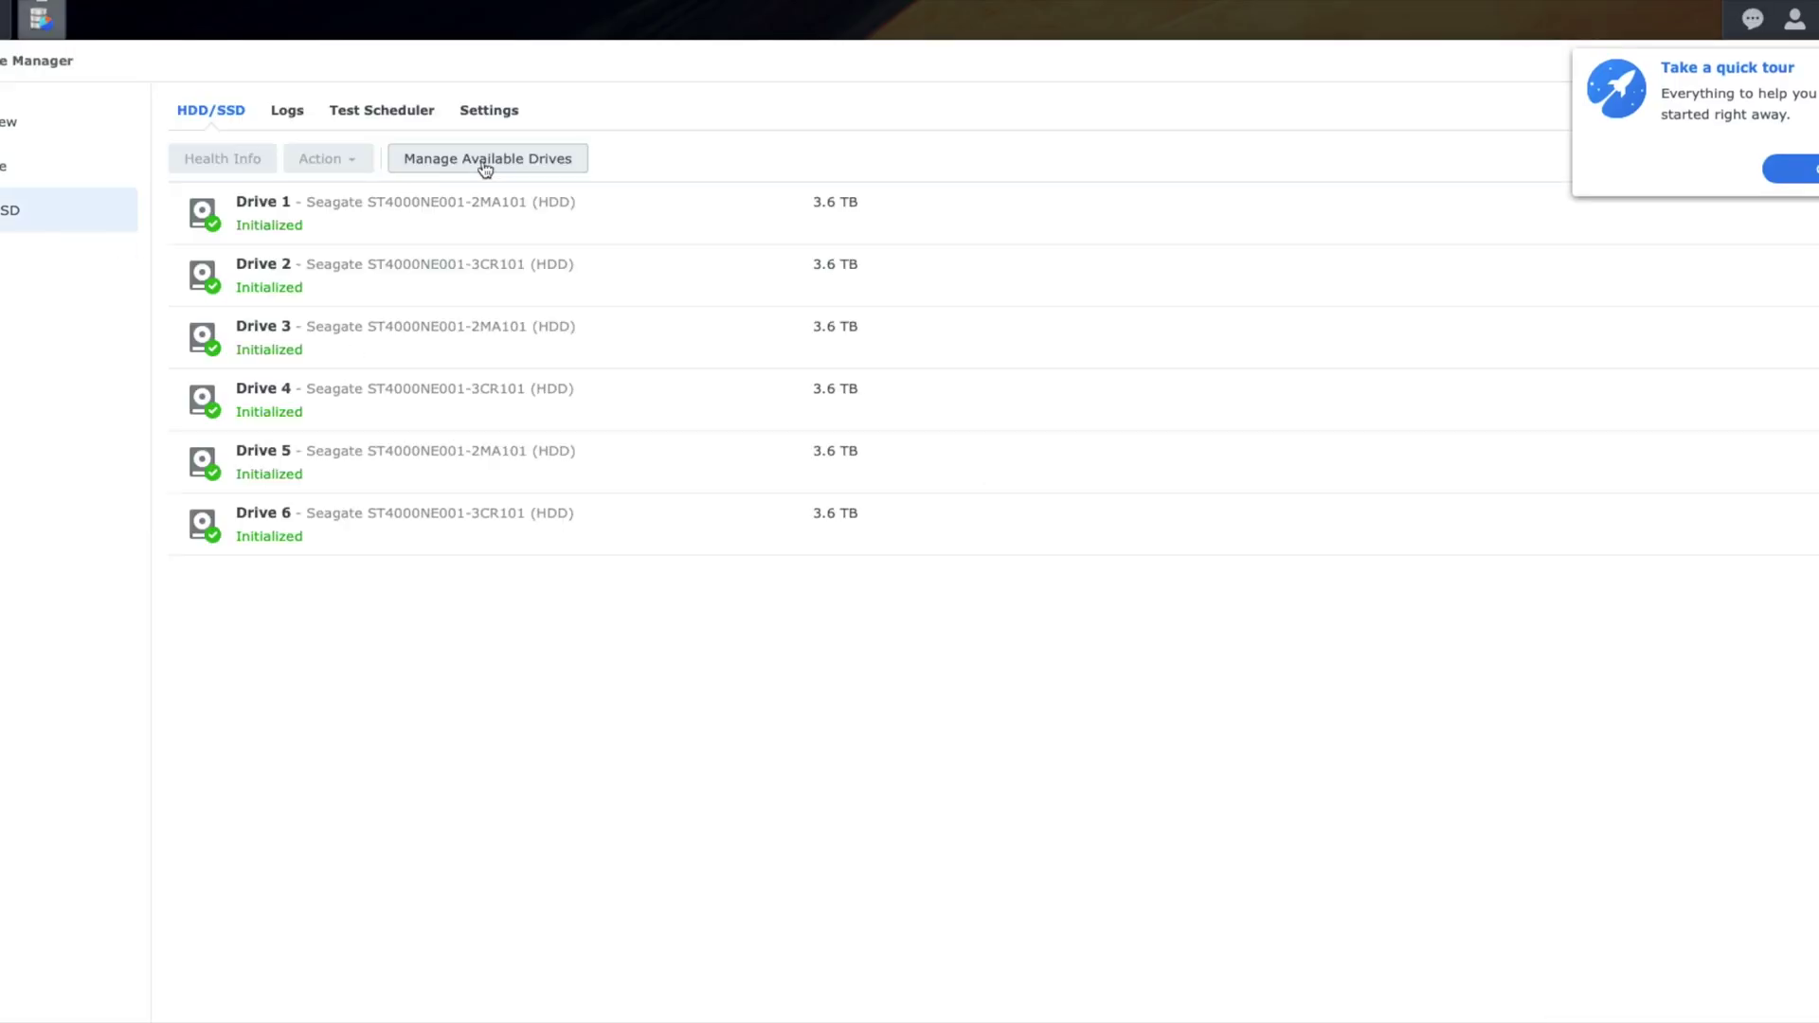
{"action": "left_click", "coordinate": [1713, 130]}
{"action": "left_click", "coordinate": [1145, 540]}
{"action": "left_click", "coordinate": [489, 110]}
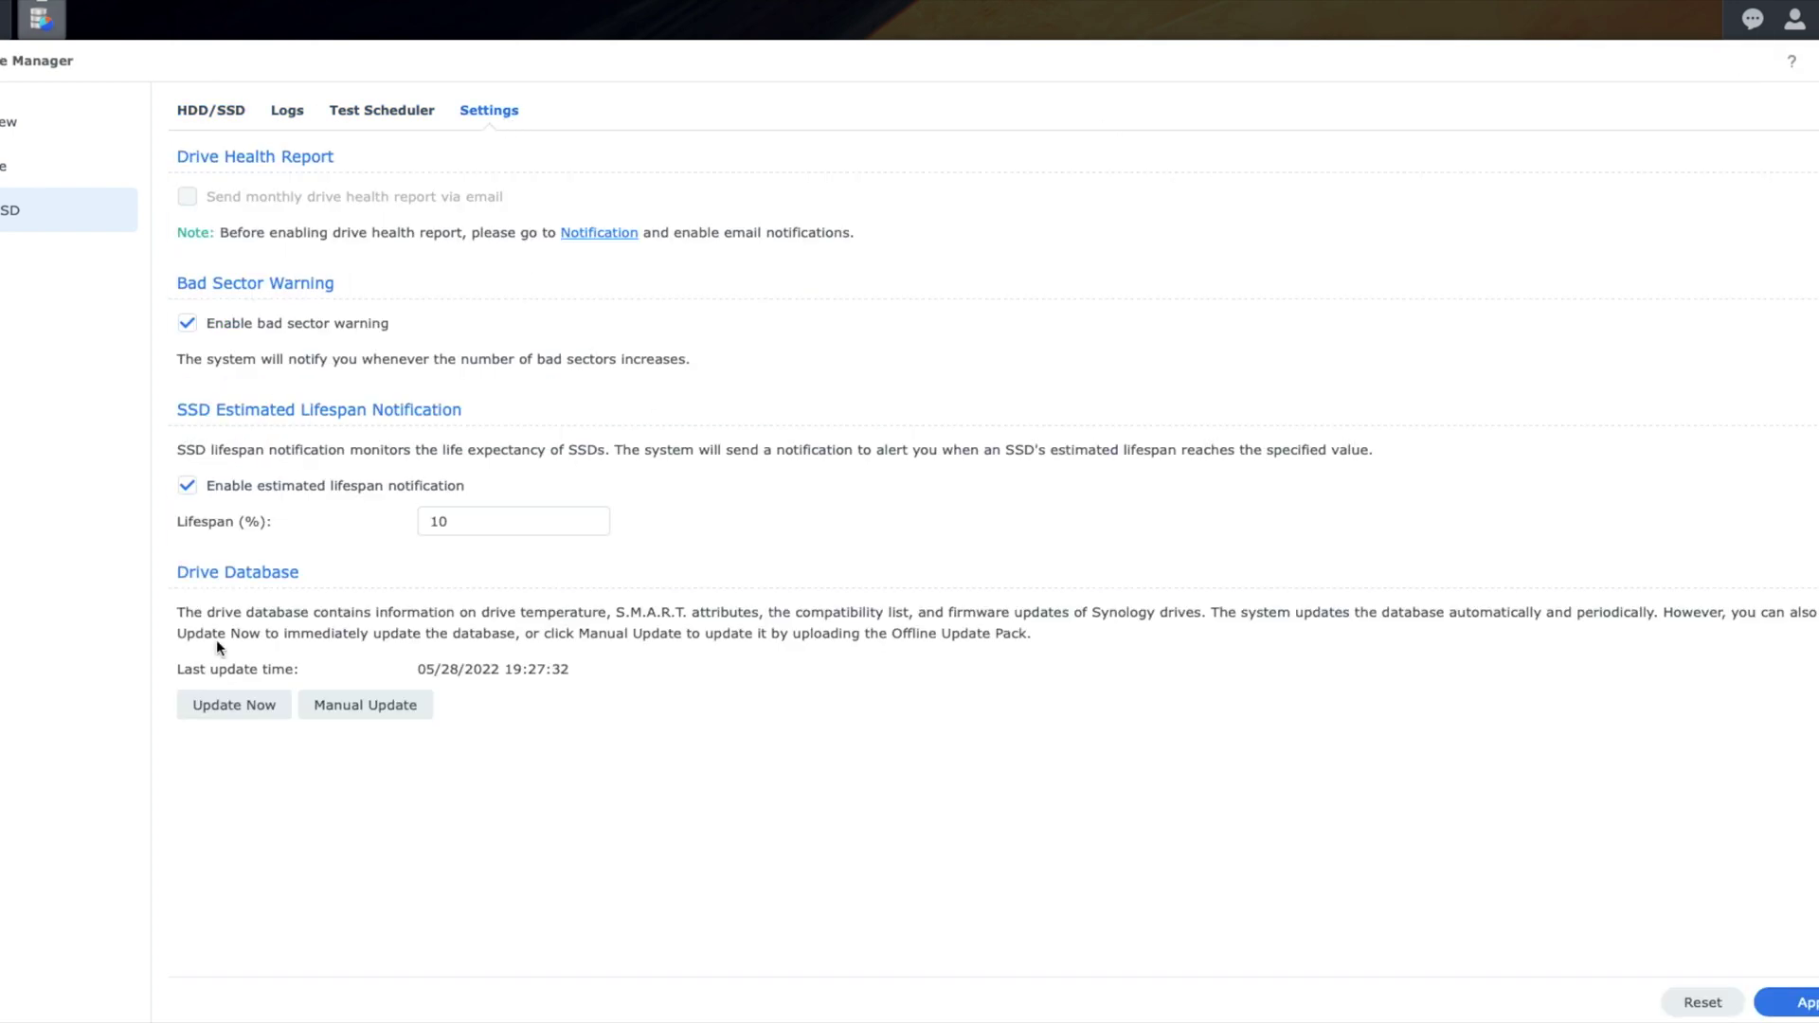
{"action": "left_click", "coordinate": [232, 707]}
Step: Restart storage pool creation with RAID 5 and all six drives, then web-search '2ma101 drive'
{"action": "left_click", "coordinate": [57, 167]}
{"action": "left_click", "coordinate": [1032, 653]}
{"action": "left_click", "coordinate": [909, 792]}
{"action": "left_click", "coordinate": [947, 439]}
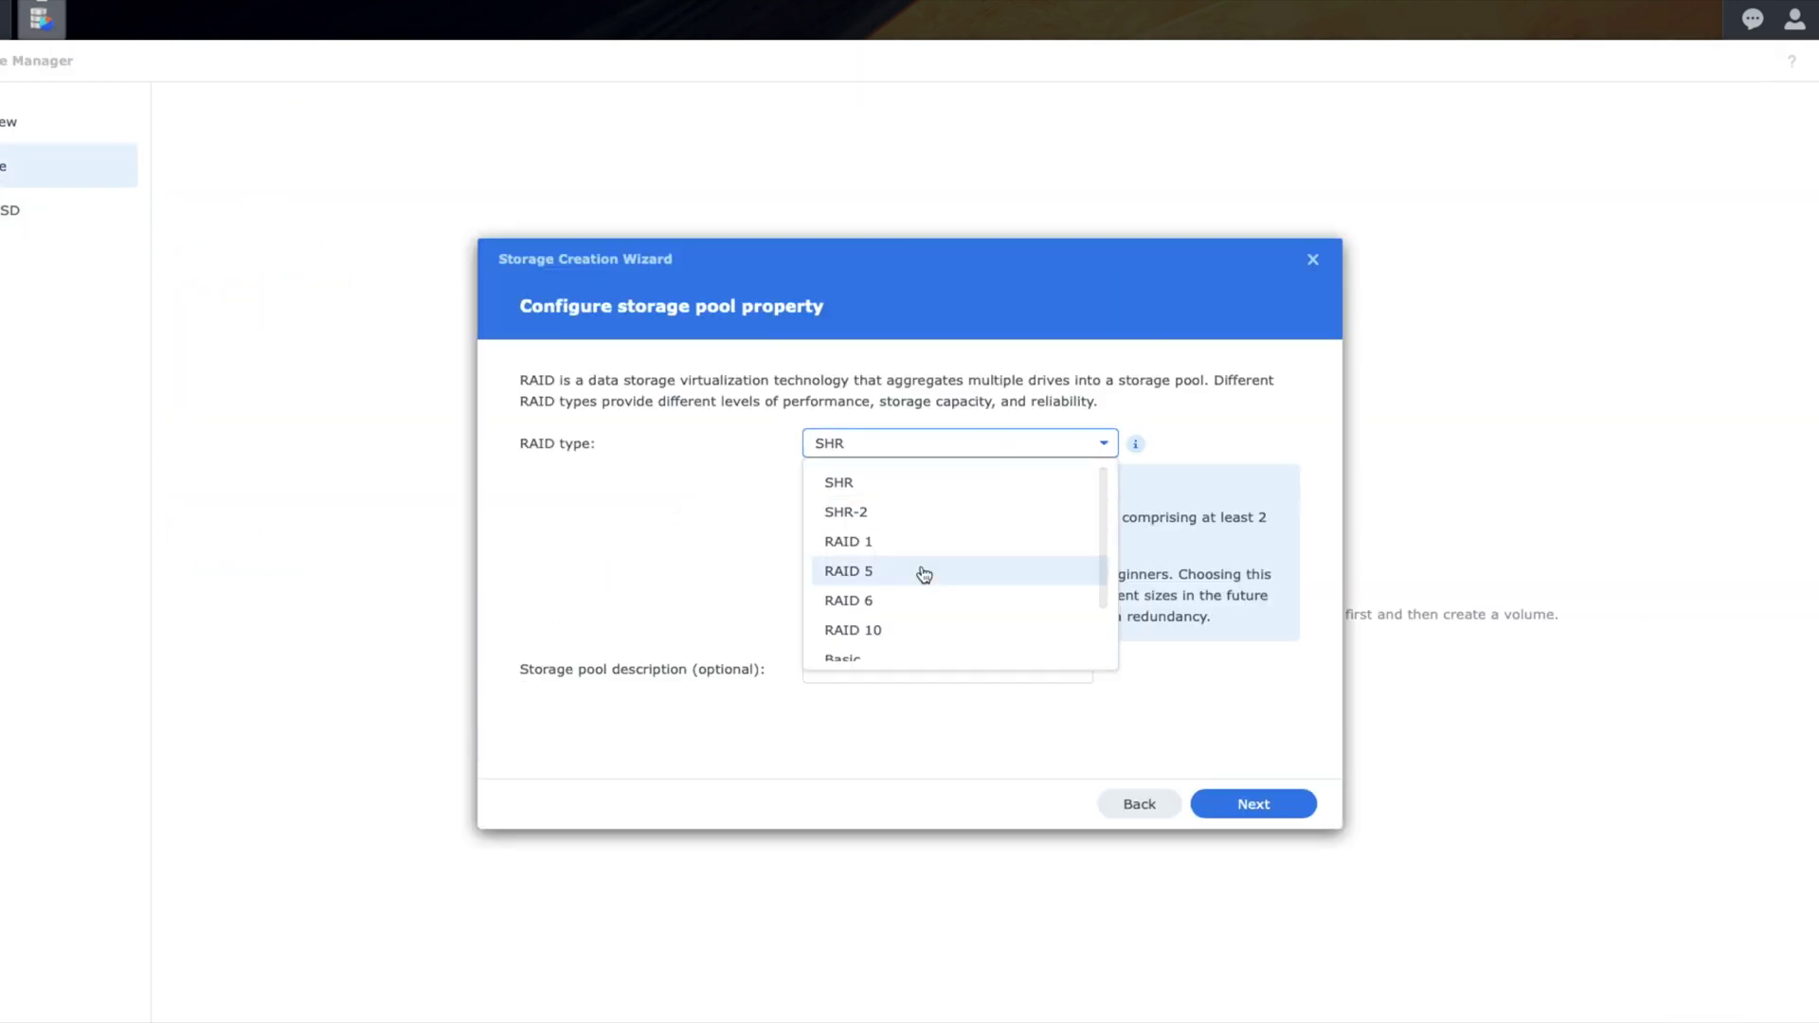
{"action": "left_click", "coordinate": [927, 573]}
{"action": "left_click", "coordinate": [1254, 804]}
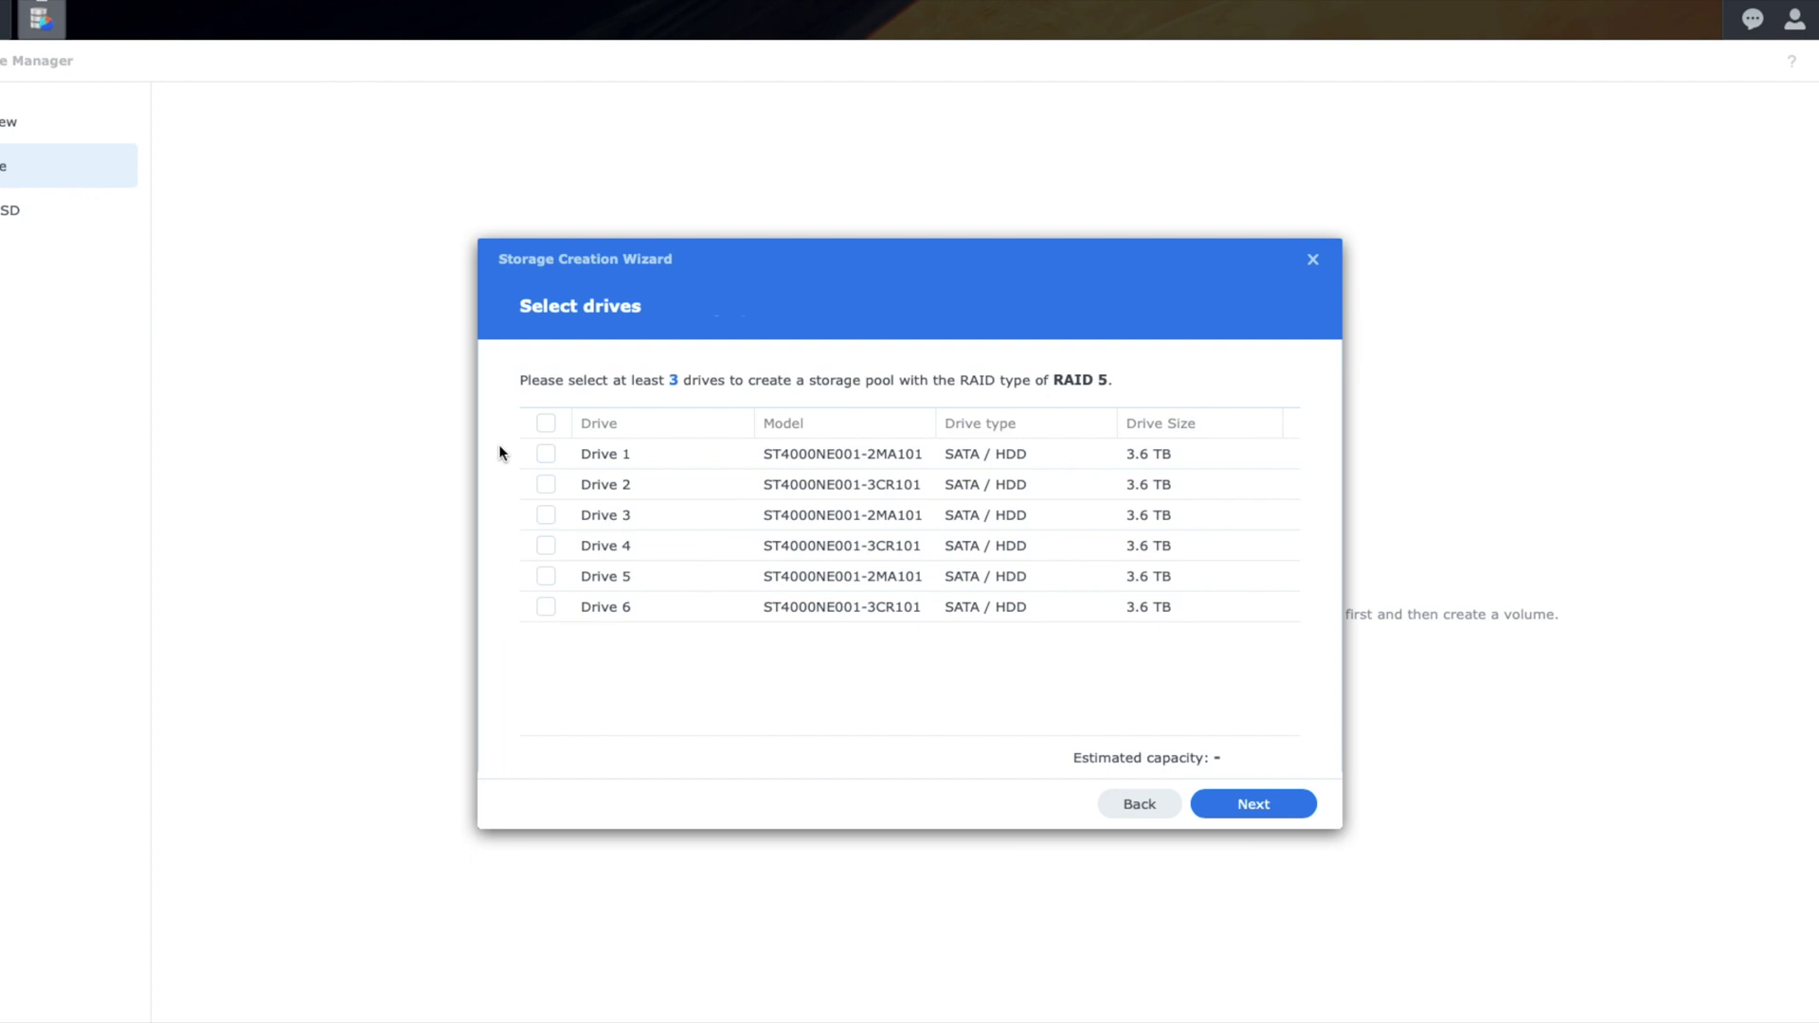
{"action": "left_click", "coordinate": [546, 423]}
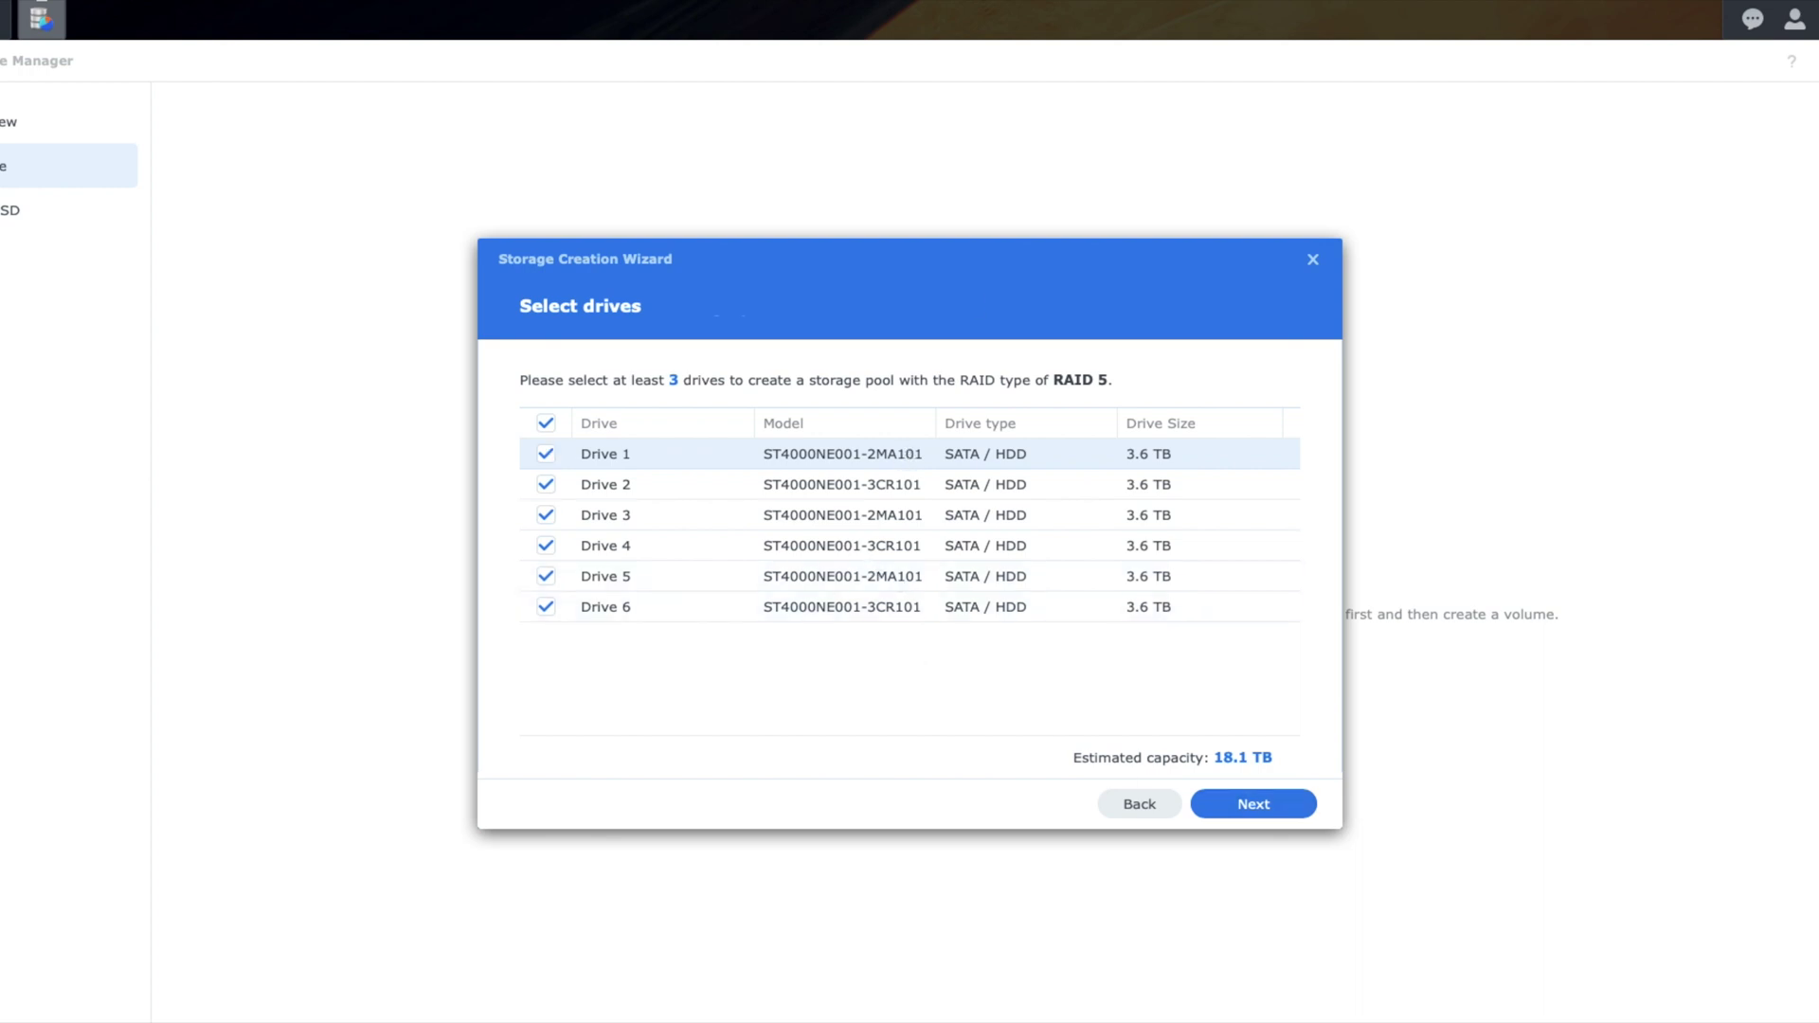
{"action": "type", "text": "2ma101 drive"}
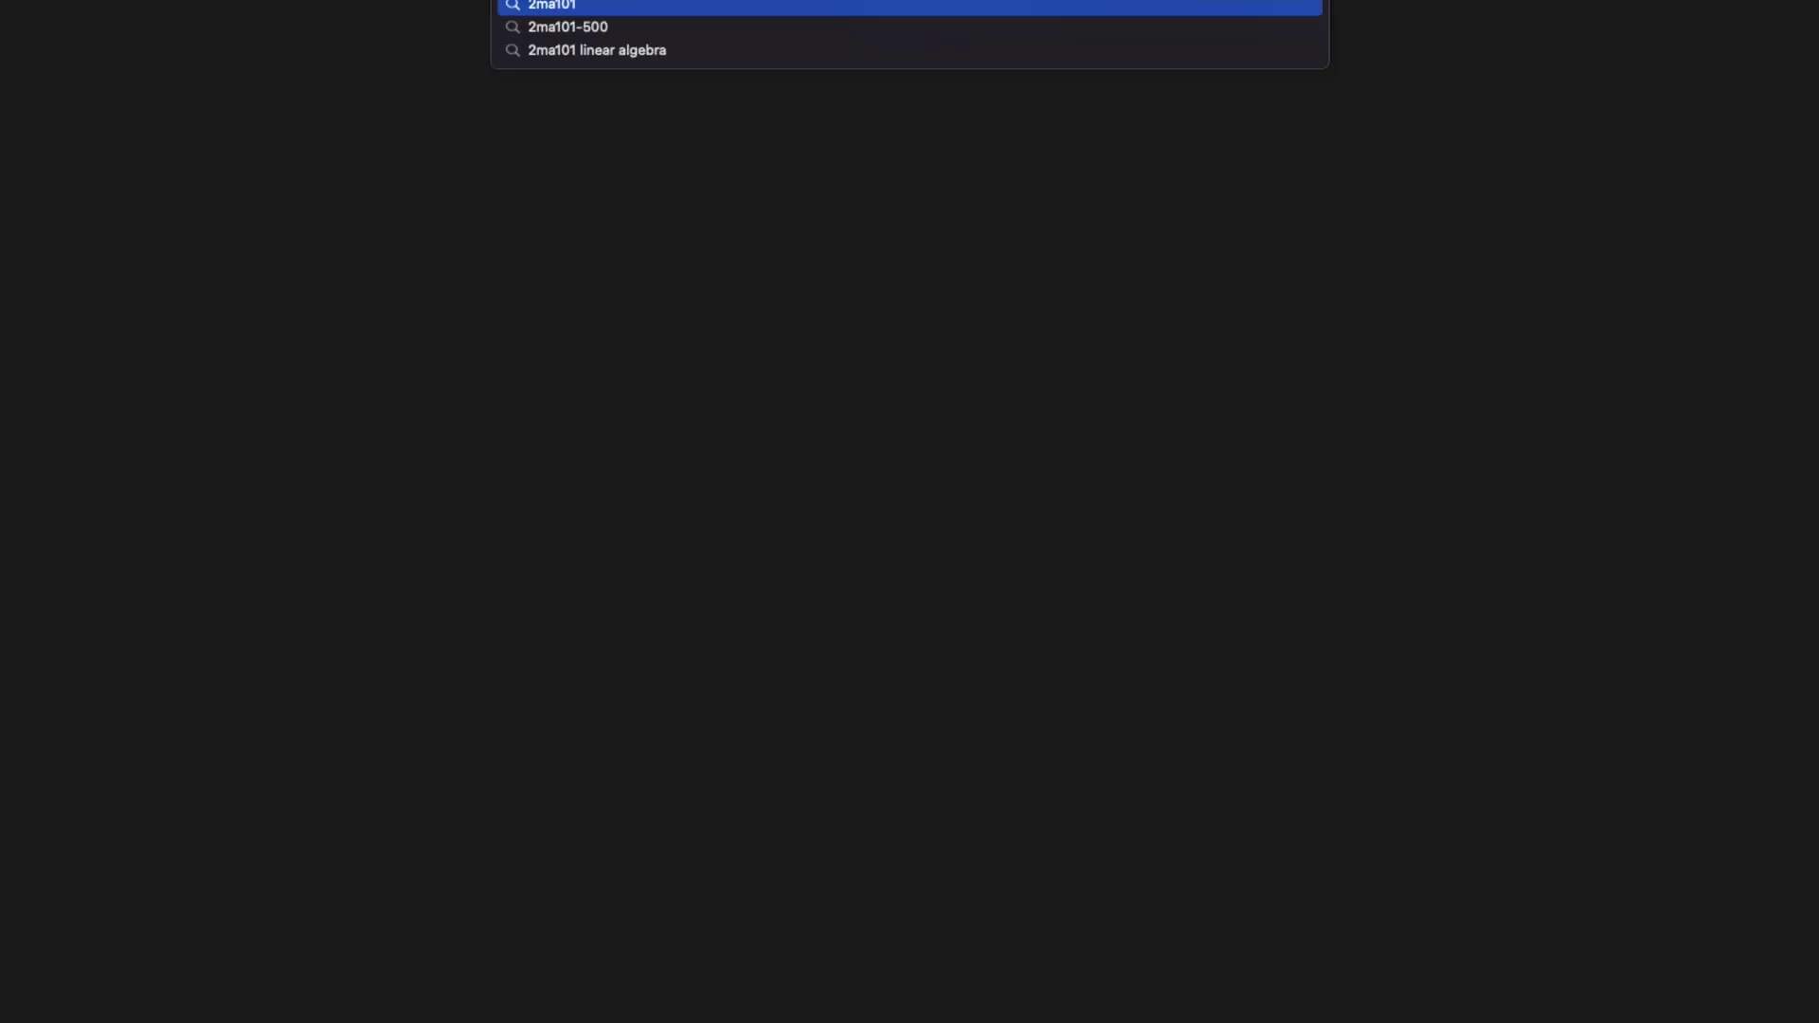
{"action": "key", "text": "Return"}
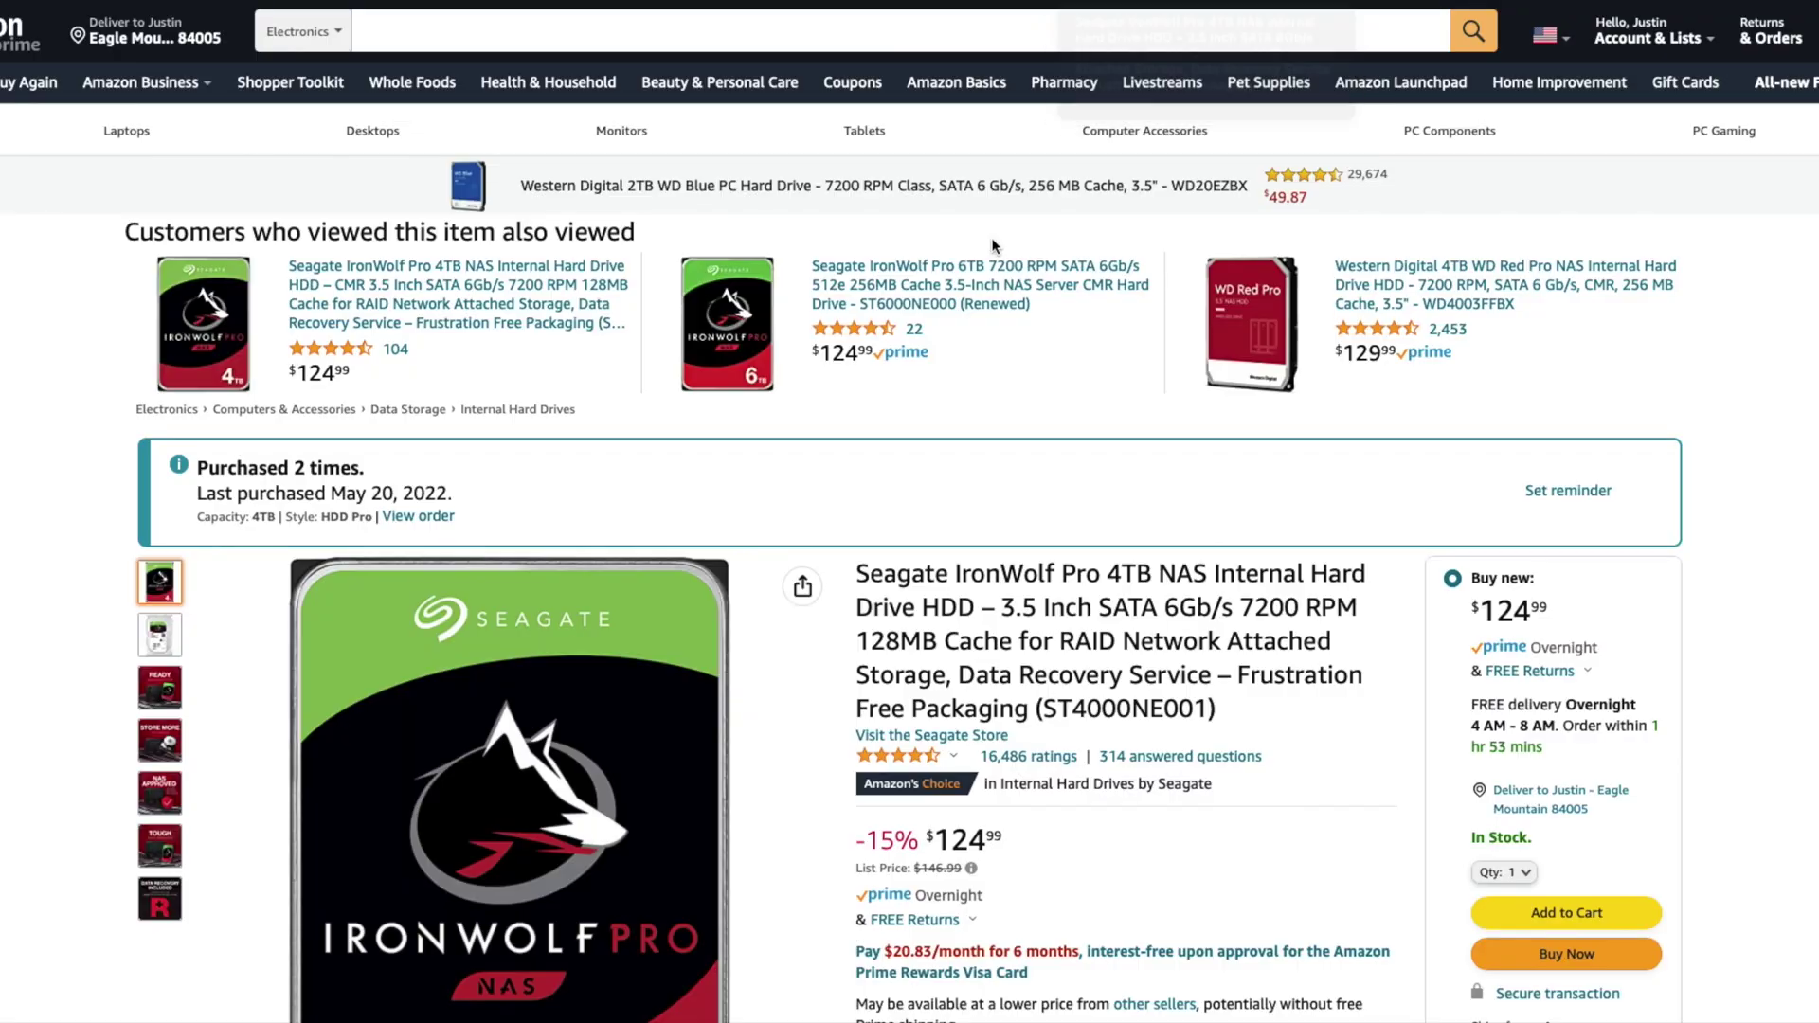
Step: Scroll through the Seagate IronWolf Pro 4TB Amazon listing
{"action": "scroll", "coordinate": [963, 255], "scroll_direction": "down", "scroll_amount": 7}
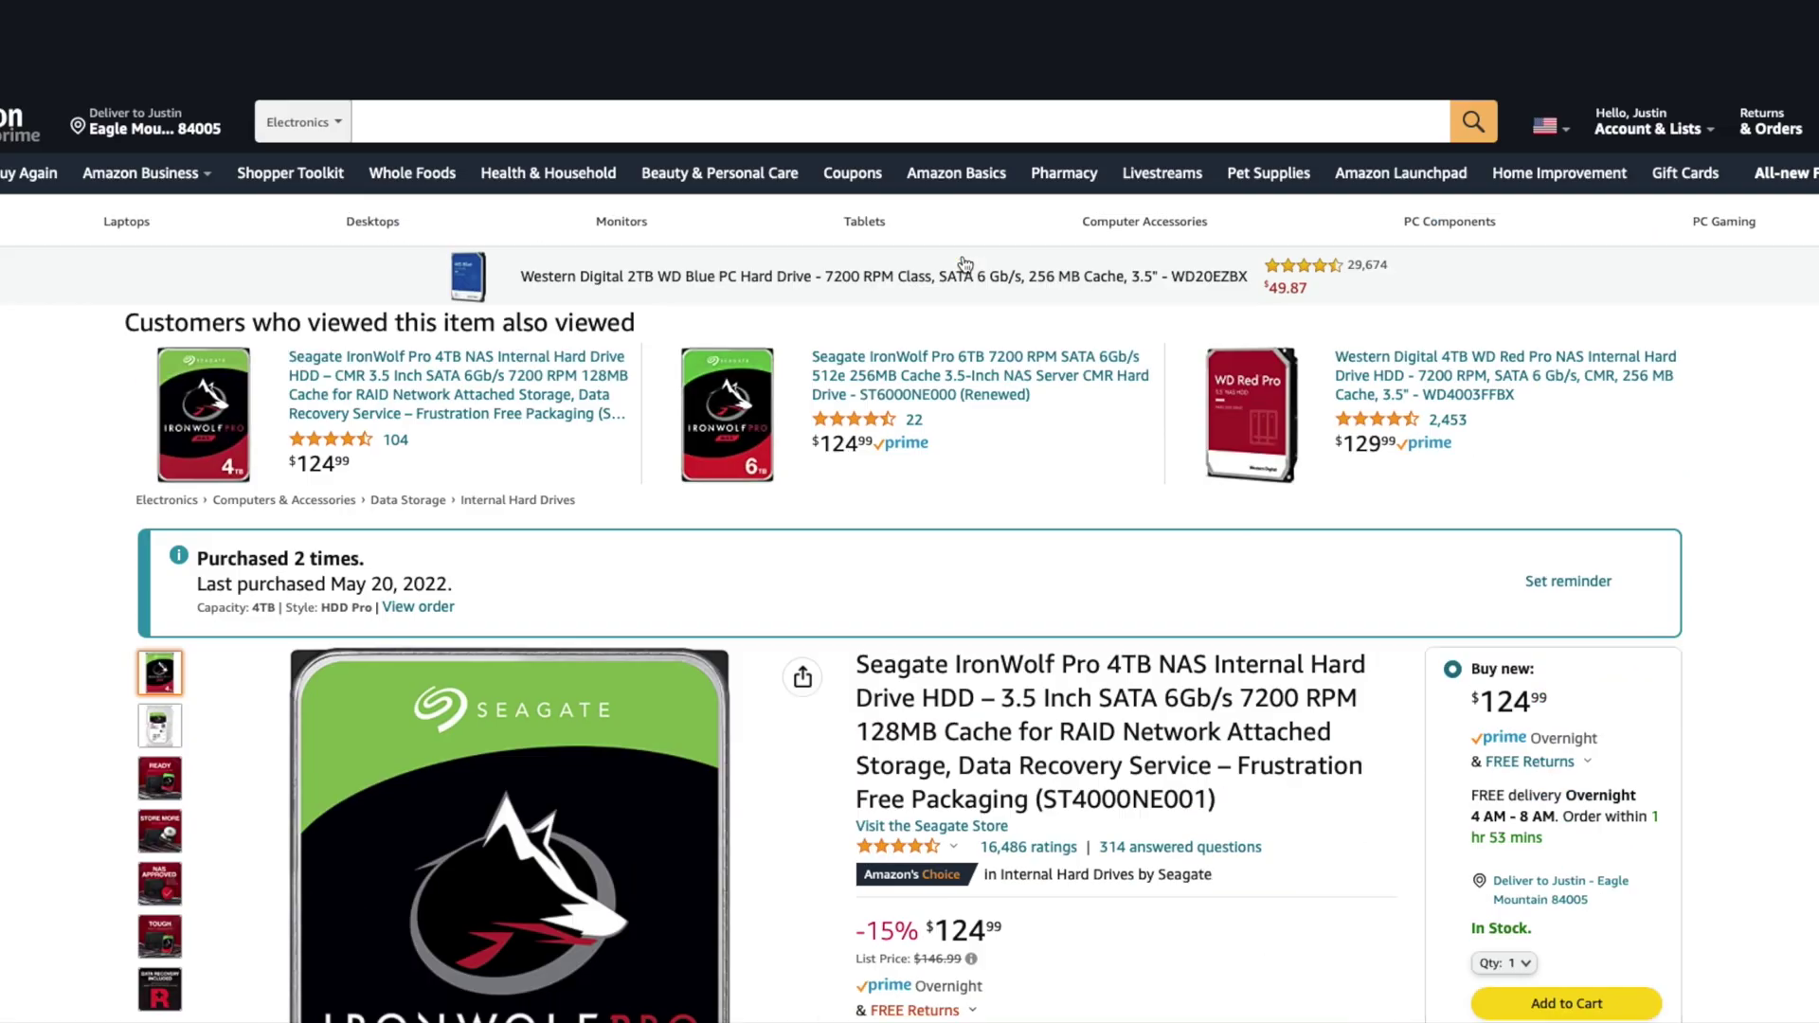
{"action": "scroll", "coordinate": [910, 511], "scroll_direction": "down", "scroll_amount": 1}
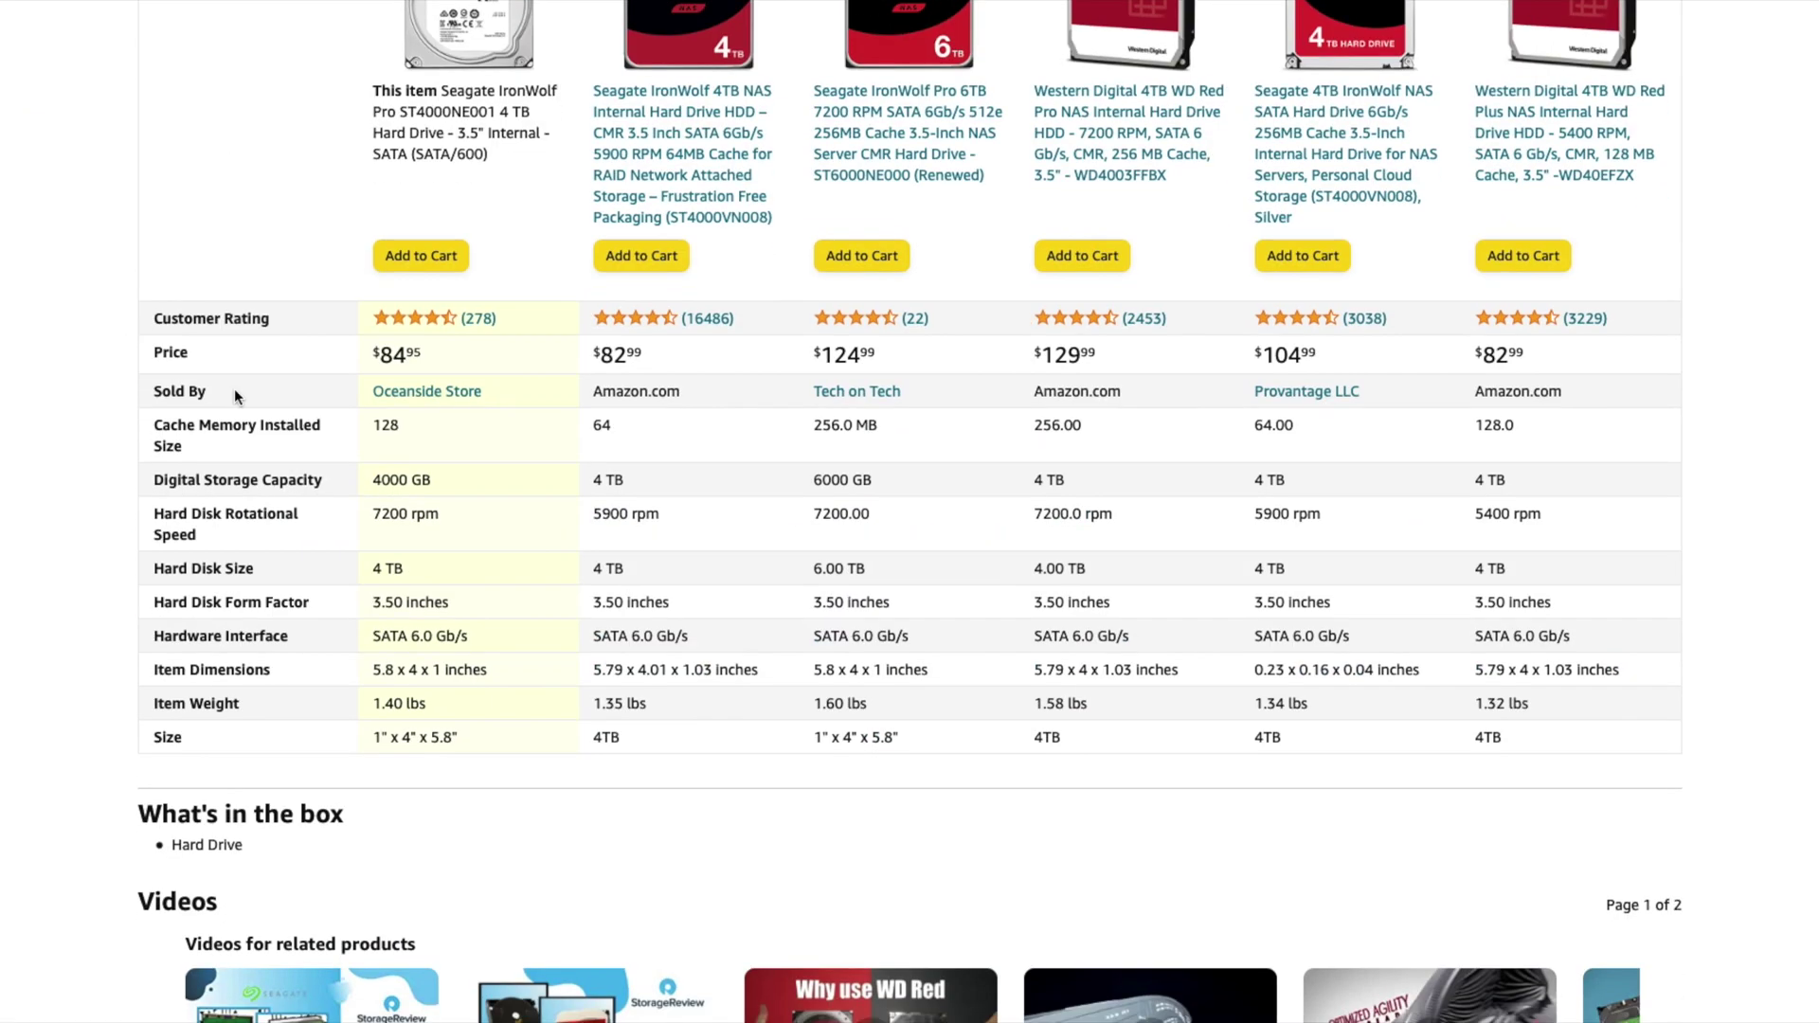
{"action": "scroll", "coordinate": [235, 389], "scroll_direction": "down", "scroll_amount": 15}
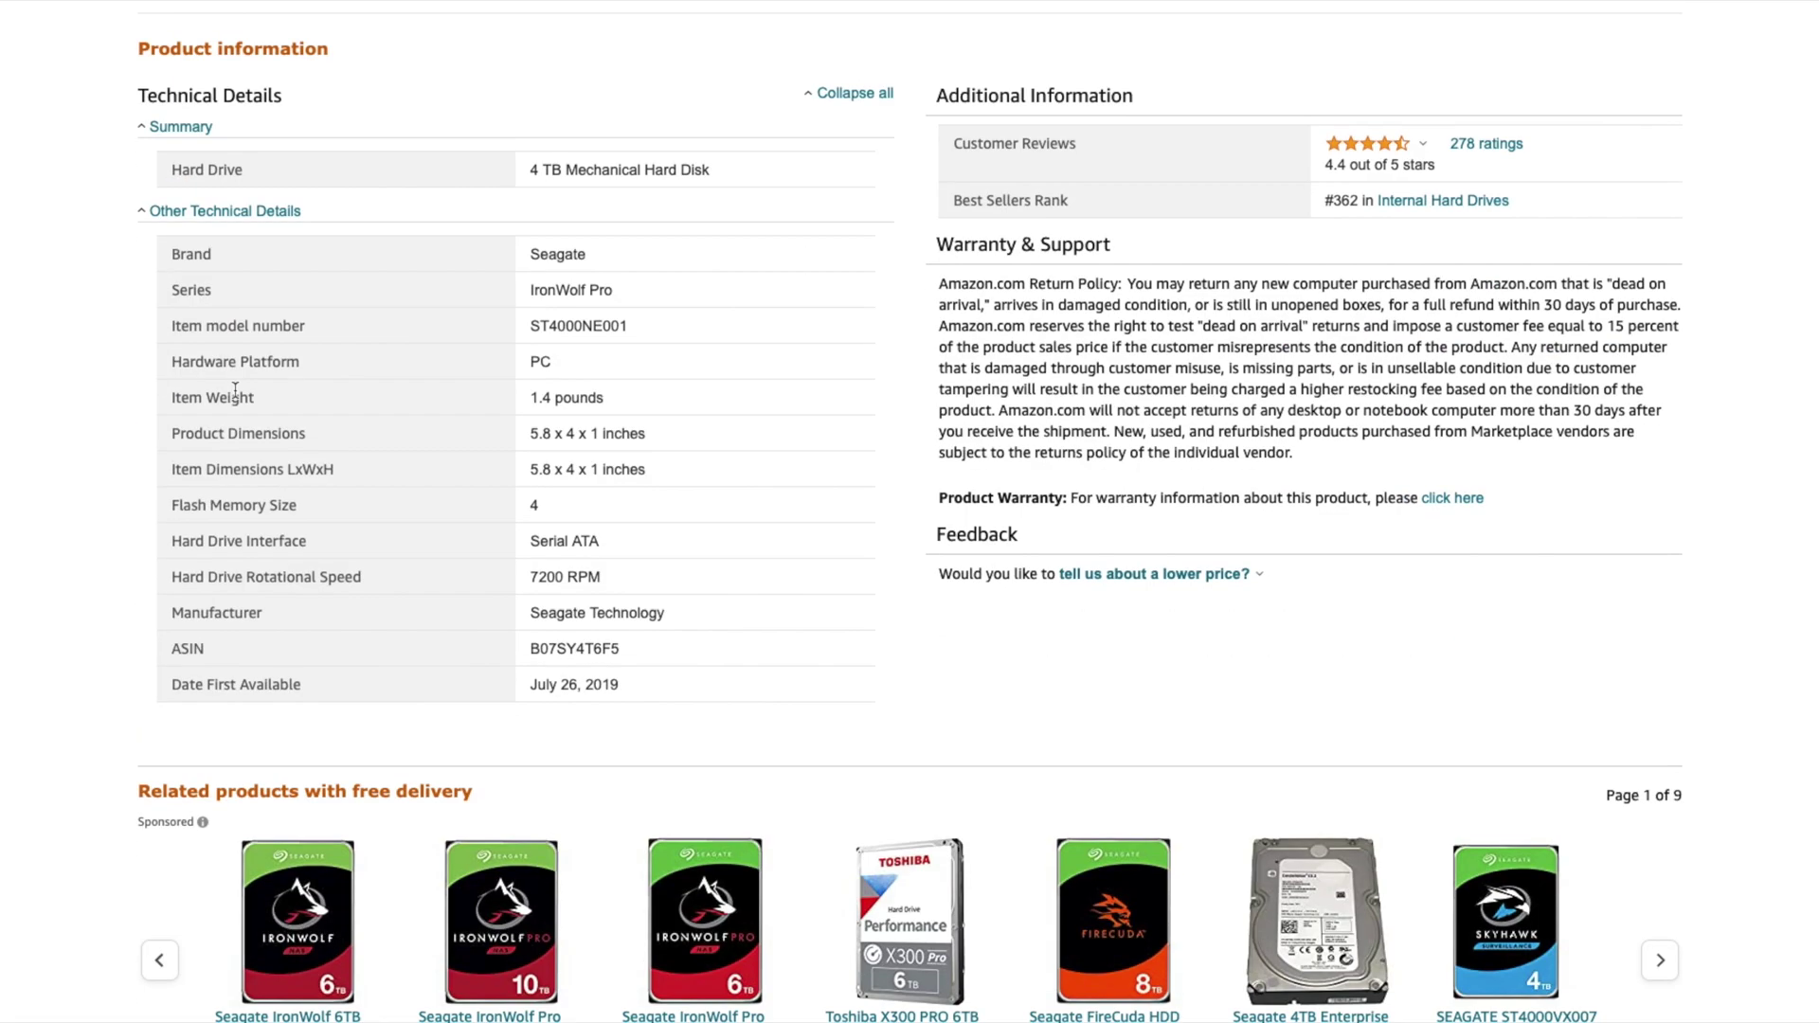
{"action": "scroll", "coordinate": [235, 391], "scroll_direction": "down", "scroll_amount": 10}
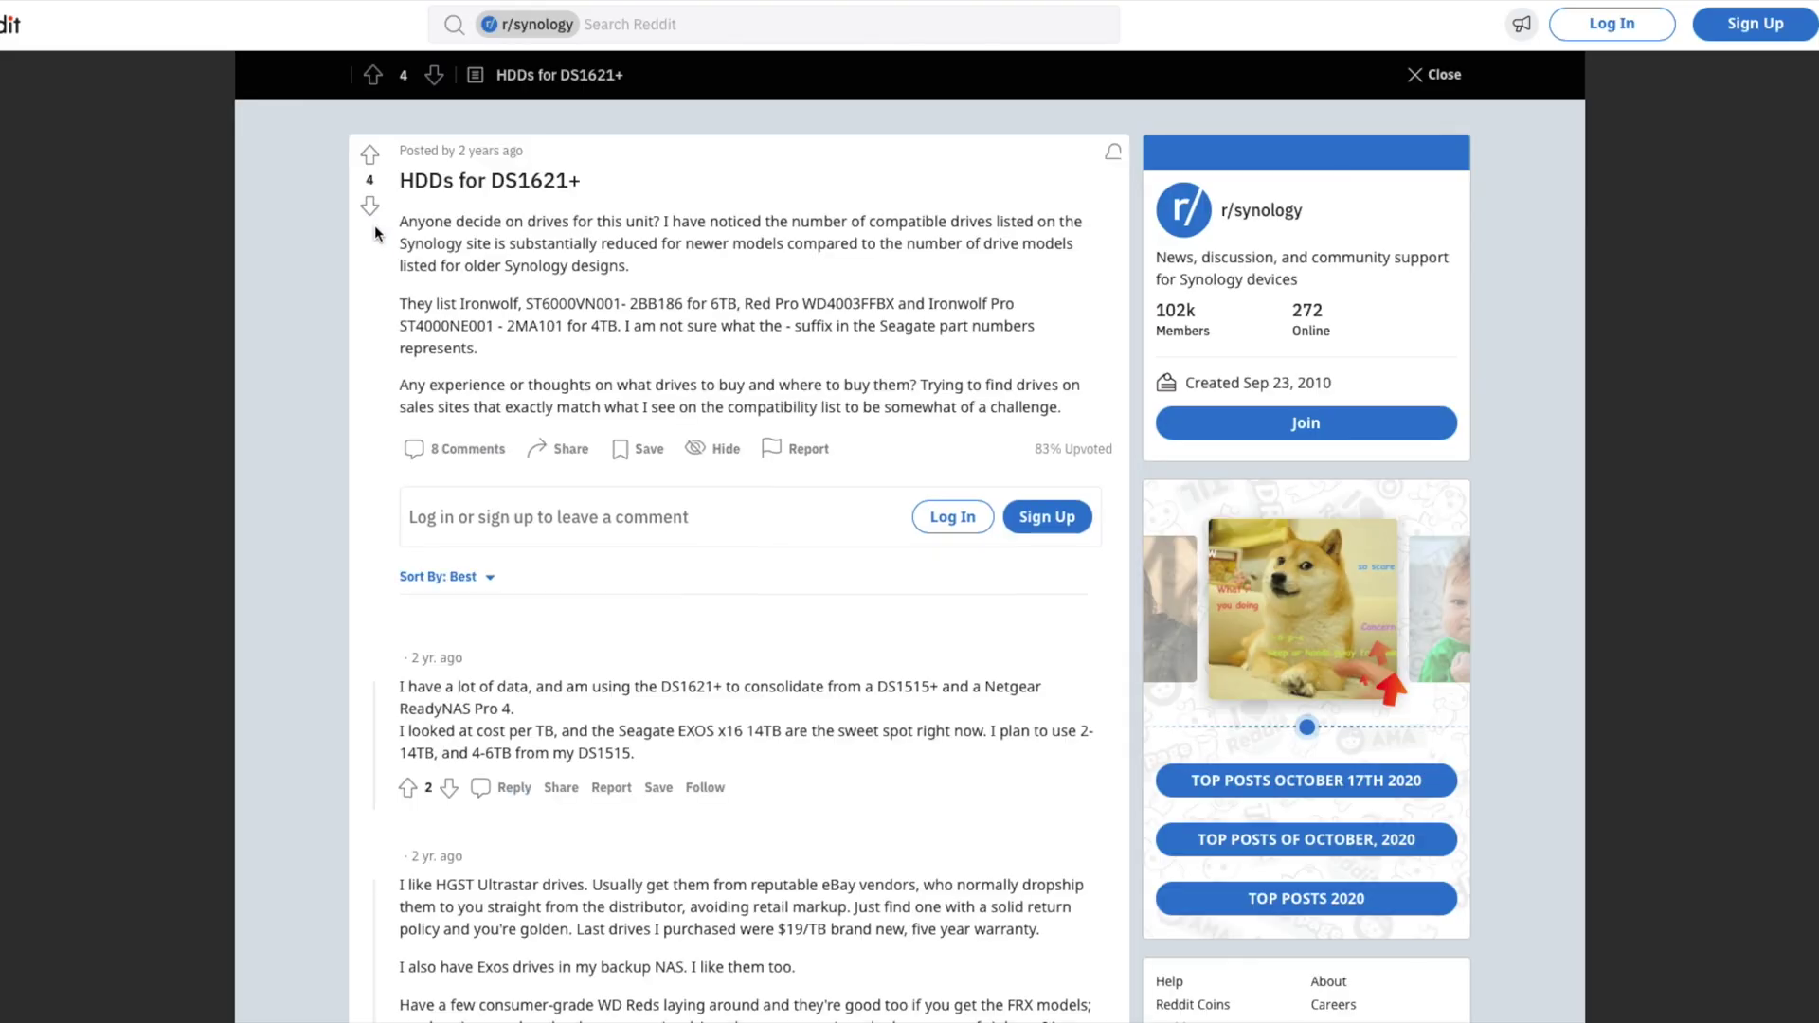
{"action": "scroll", "coordinate": [374, 242], "scroll_direction": "down", "scroll_amount": 4}
Step: Return to the search results and review an IronWolf Pro listing's full product details for the model suffix
{"action": "key", "text": "alt+Left"}
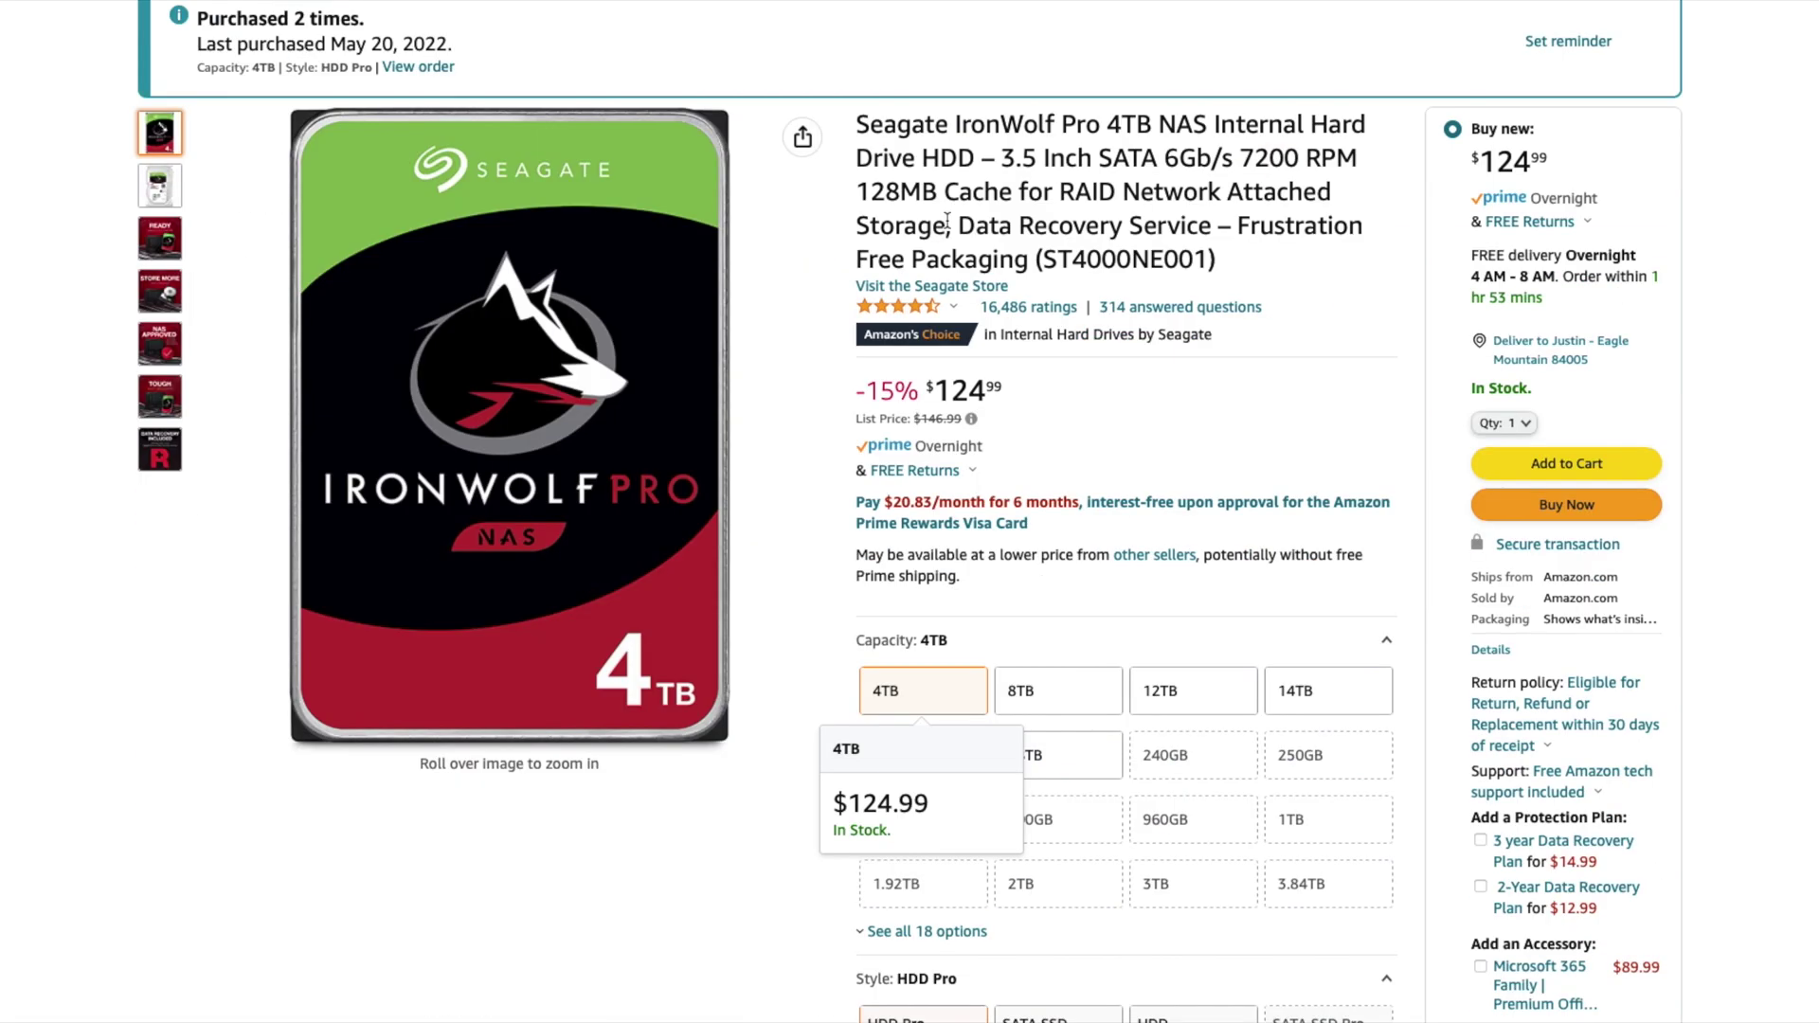
{"action": "scroll", "coordinate": [948, 220], "scroll_direction": "down", "scroll_amount": 10}
{"action": "scroll", "coordinate": [948, 379], "scroll_direction": "up", "scroll_amount": 5}
{"action": "left_click", "coordinate": [874, 561]}
{"action": "scroll", "coordinate": [1090, 511], "scroll_direction": "down", "scroll_amount": 10}
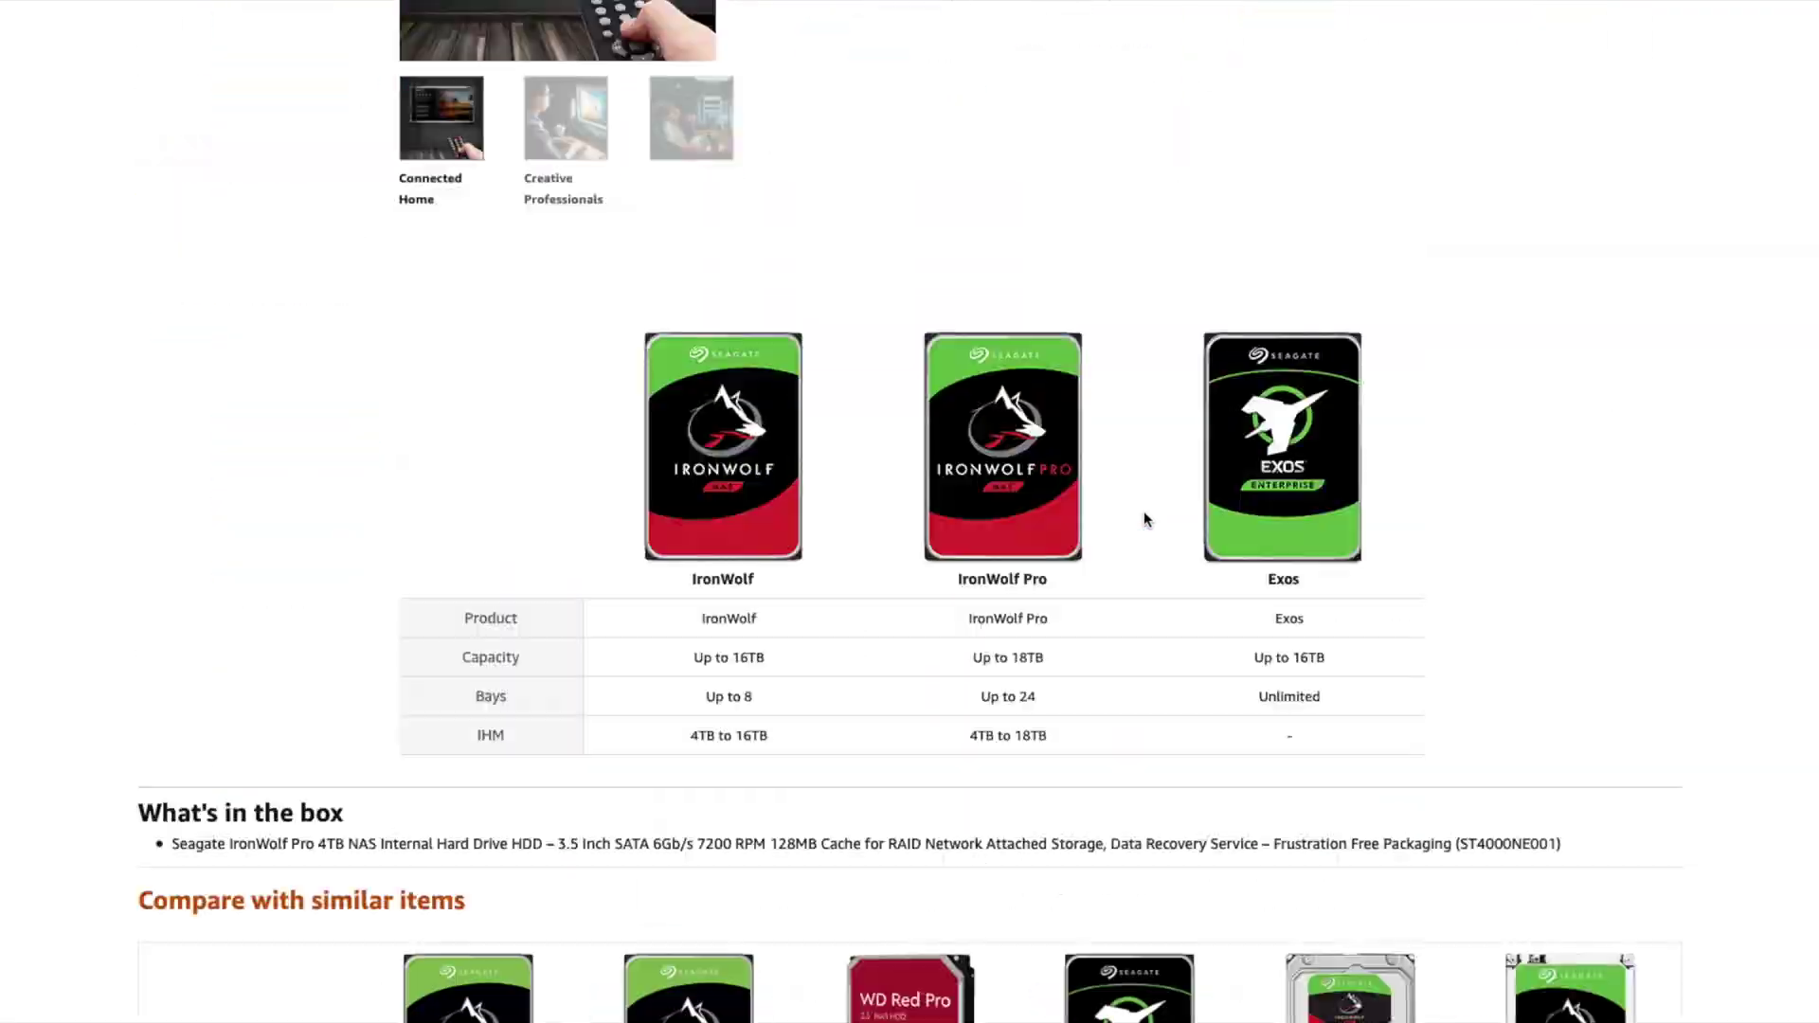
{"action": "scroll", "coordinate": [1145, 517], "scroll_direction": "down", "scroll_amount": 15}
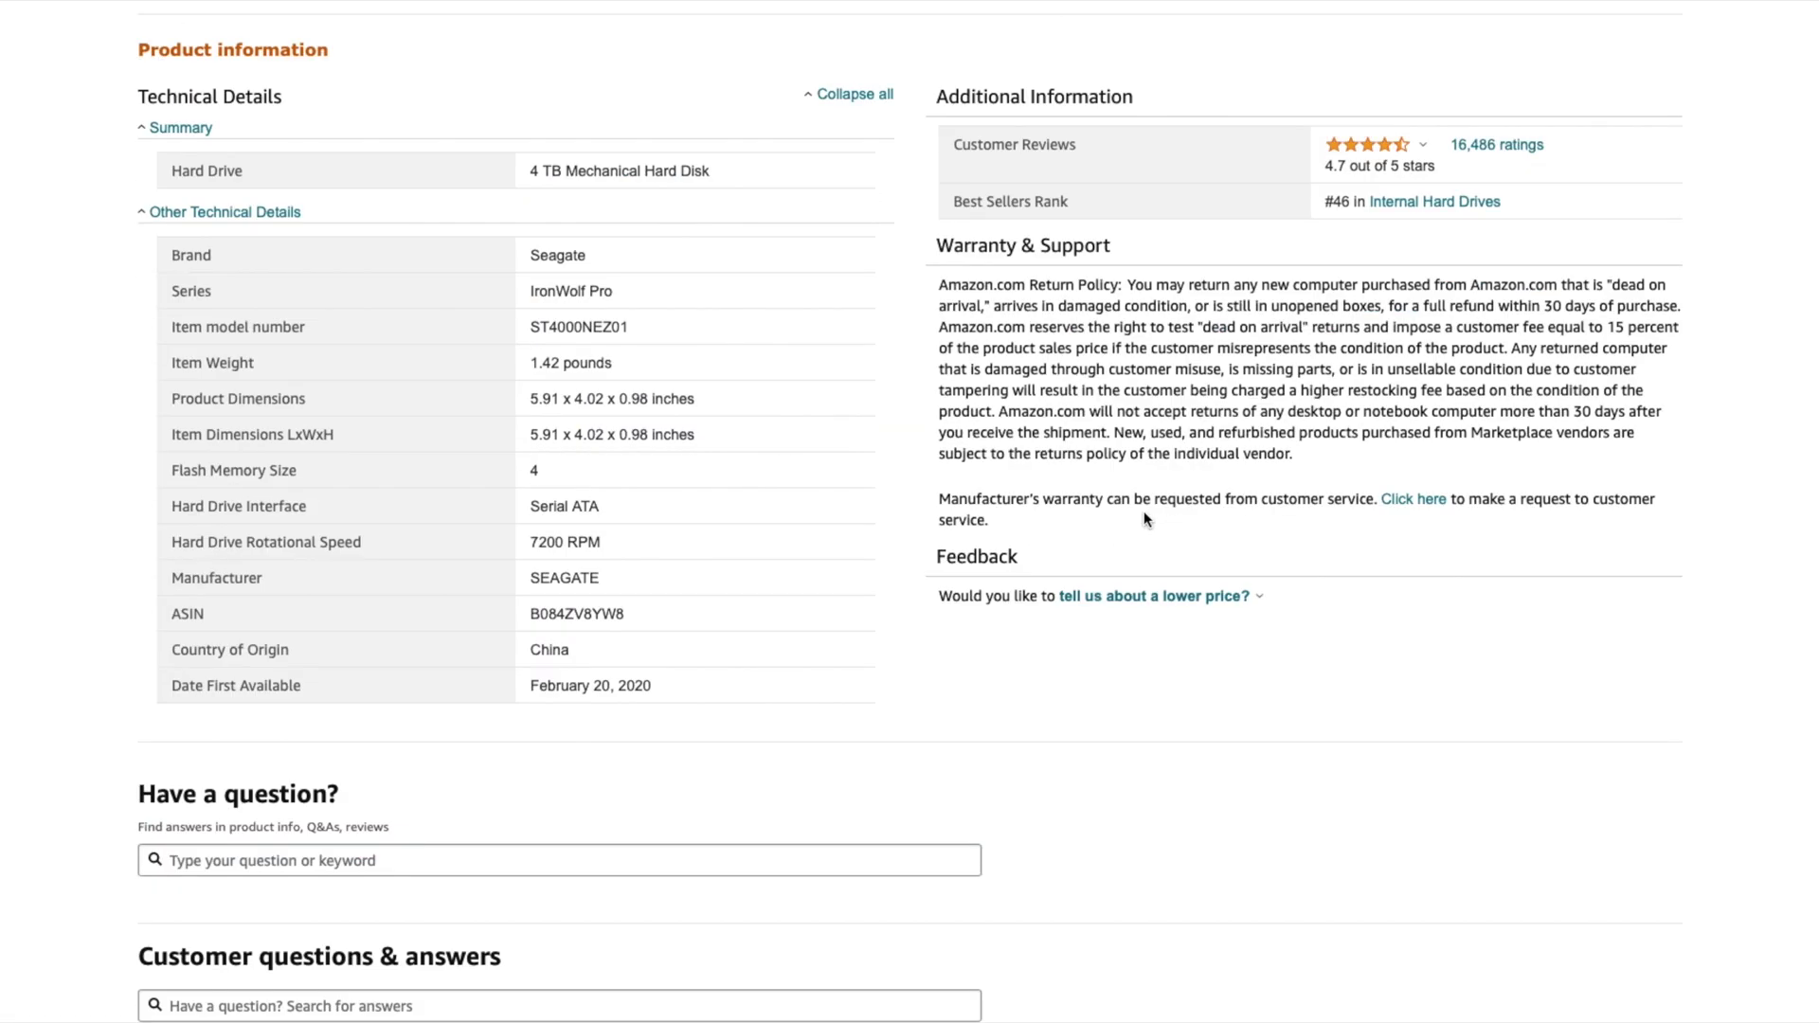
{"action": "scroll", "coordinate": [1144, 519], "scroll_direction": "down", "scroll_amount": 10}
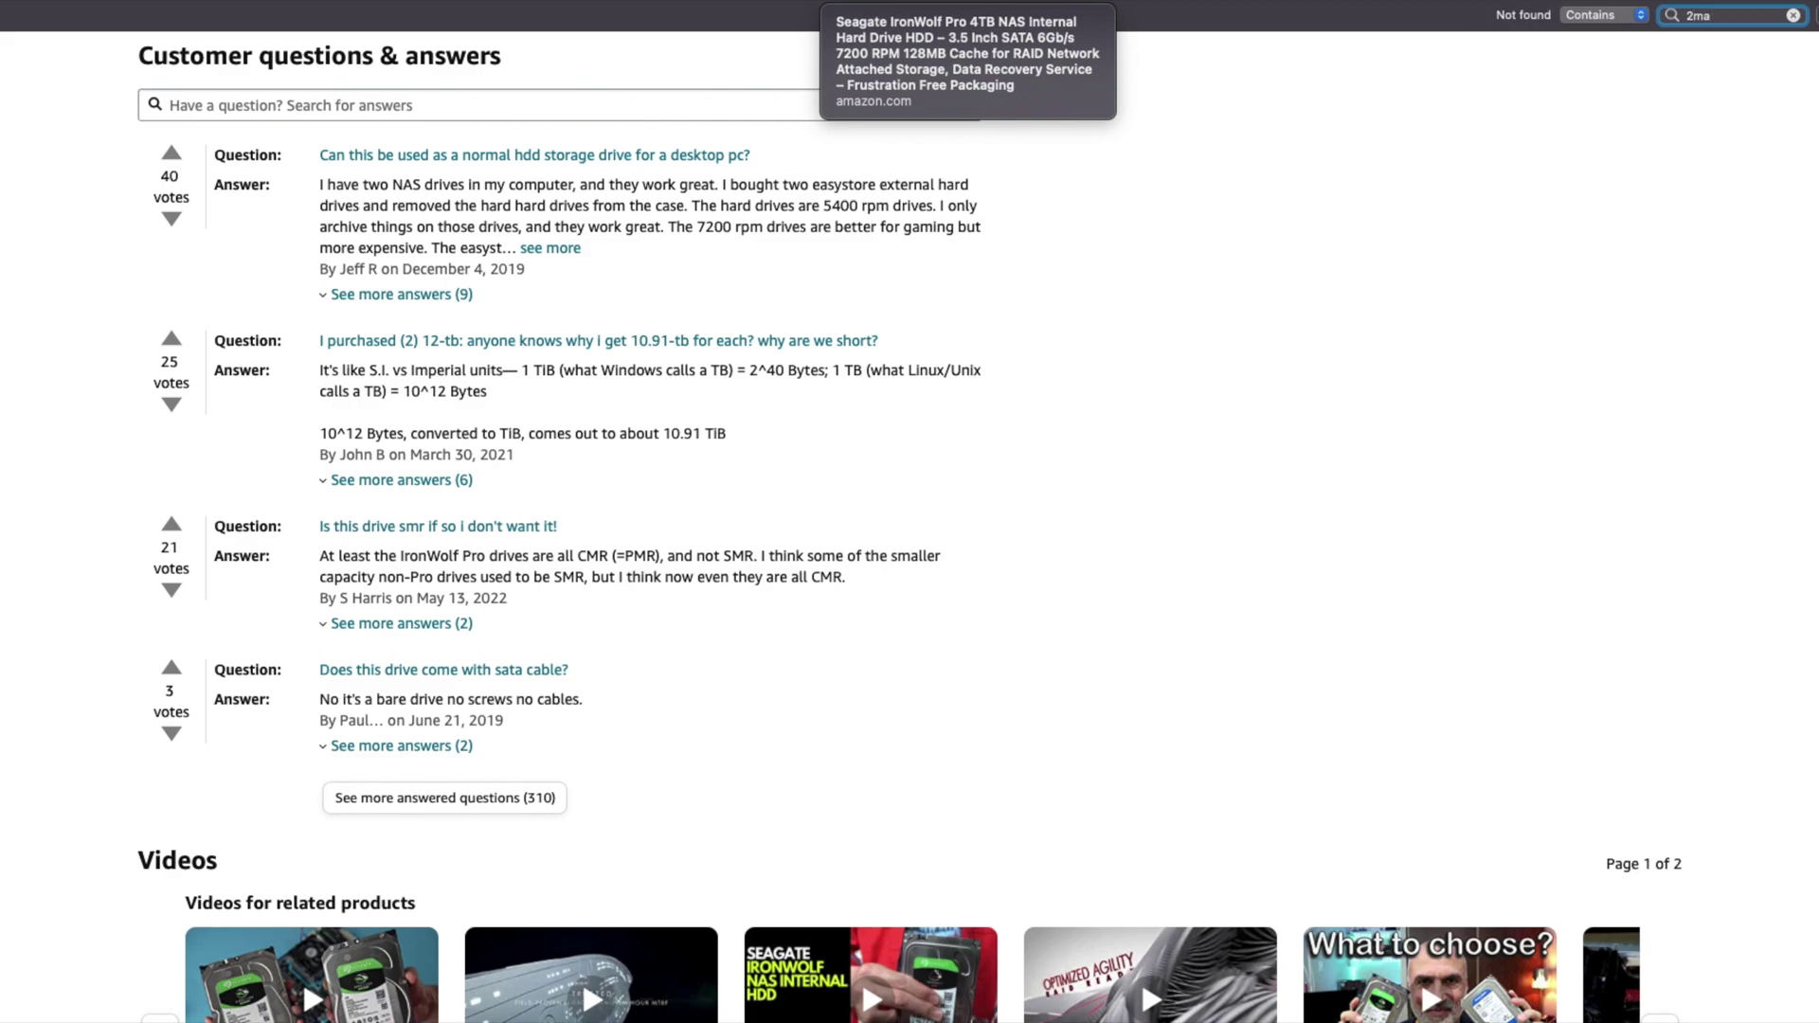
{"action": "key", "text": "Home"}
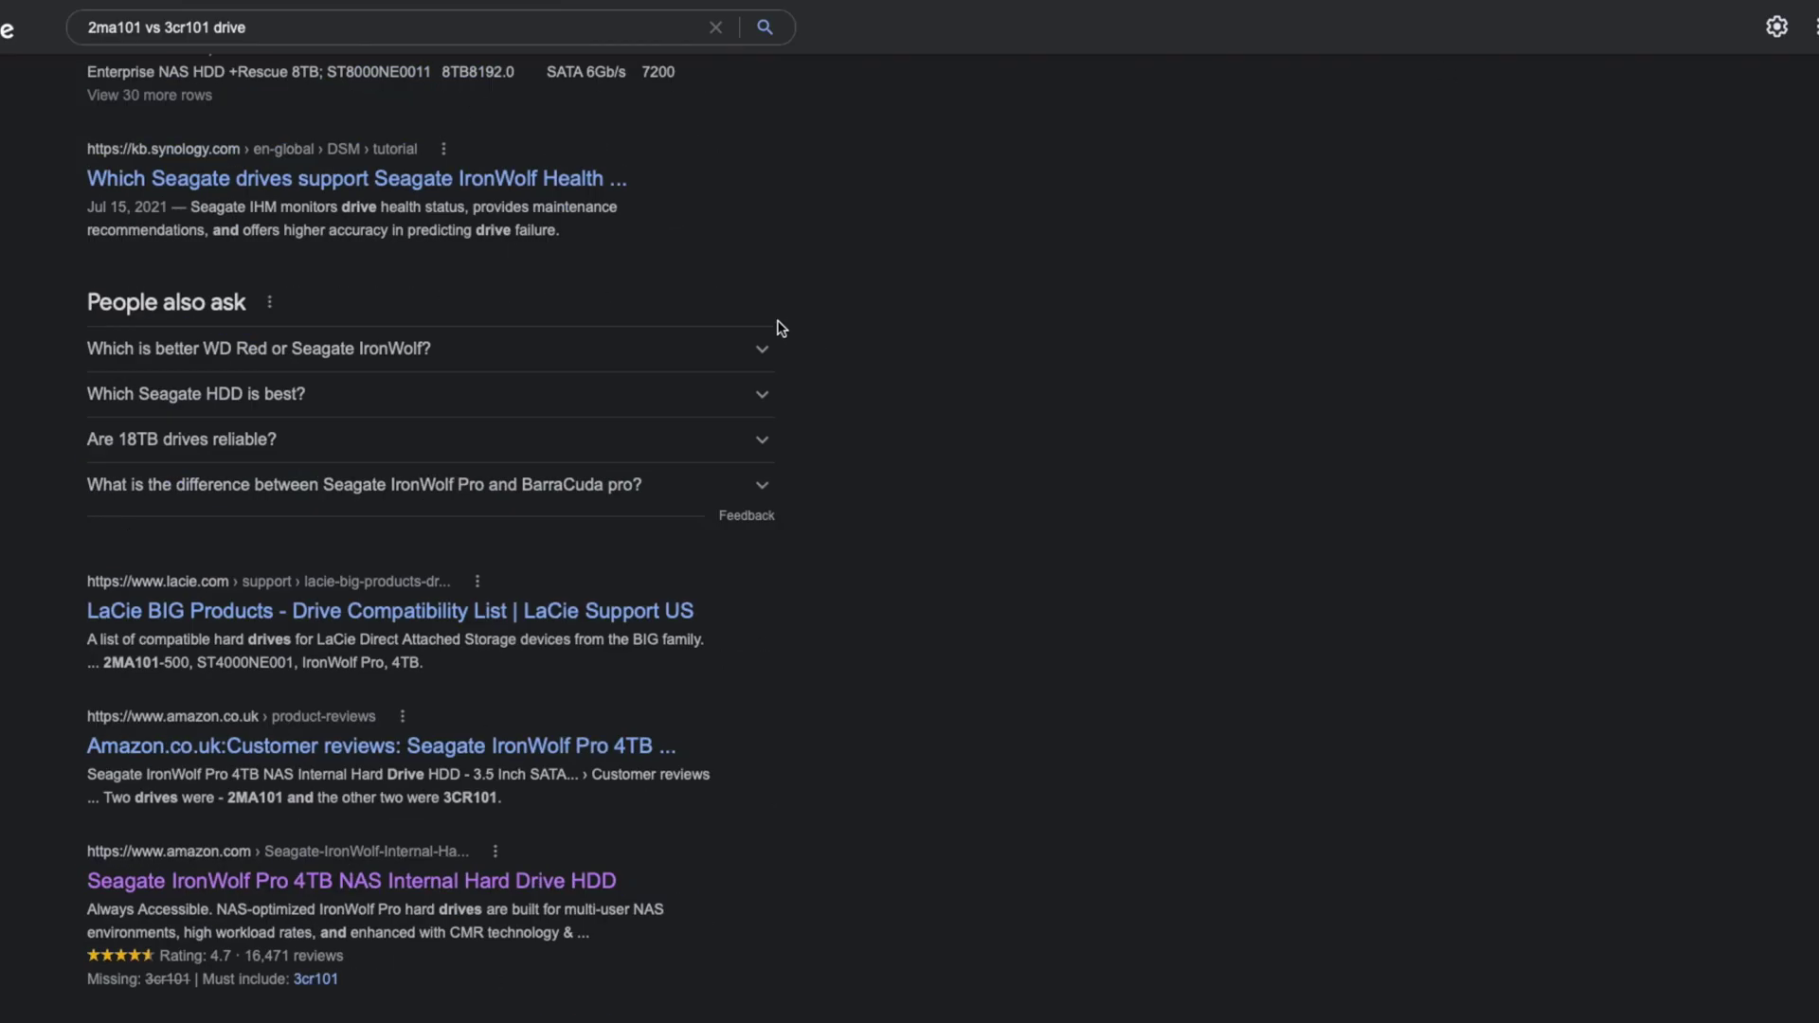
{"action": "scroll", "coordinate": [776, 326], "scroll_direction": "up", "scroll_amount": 2}
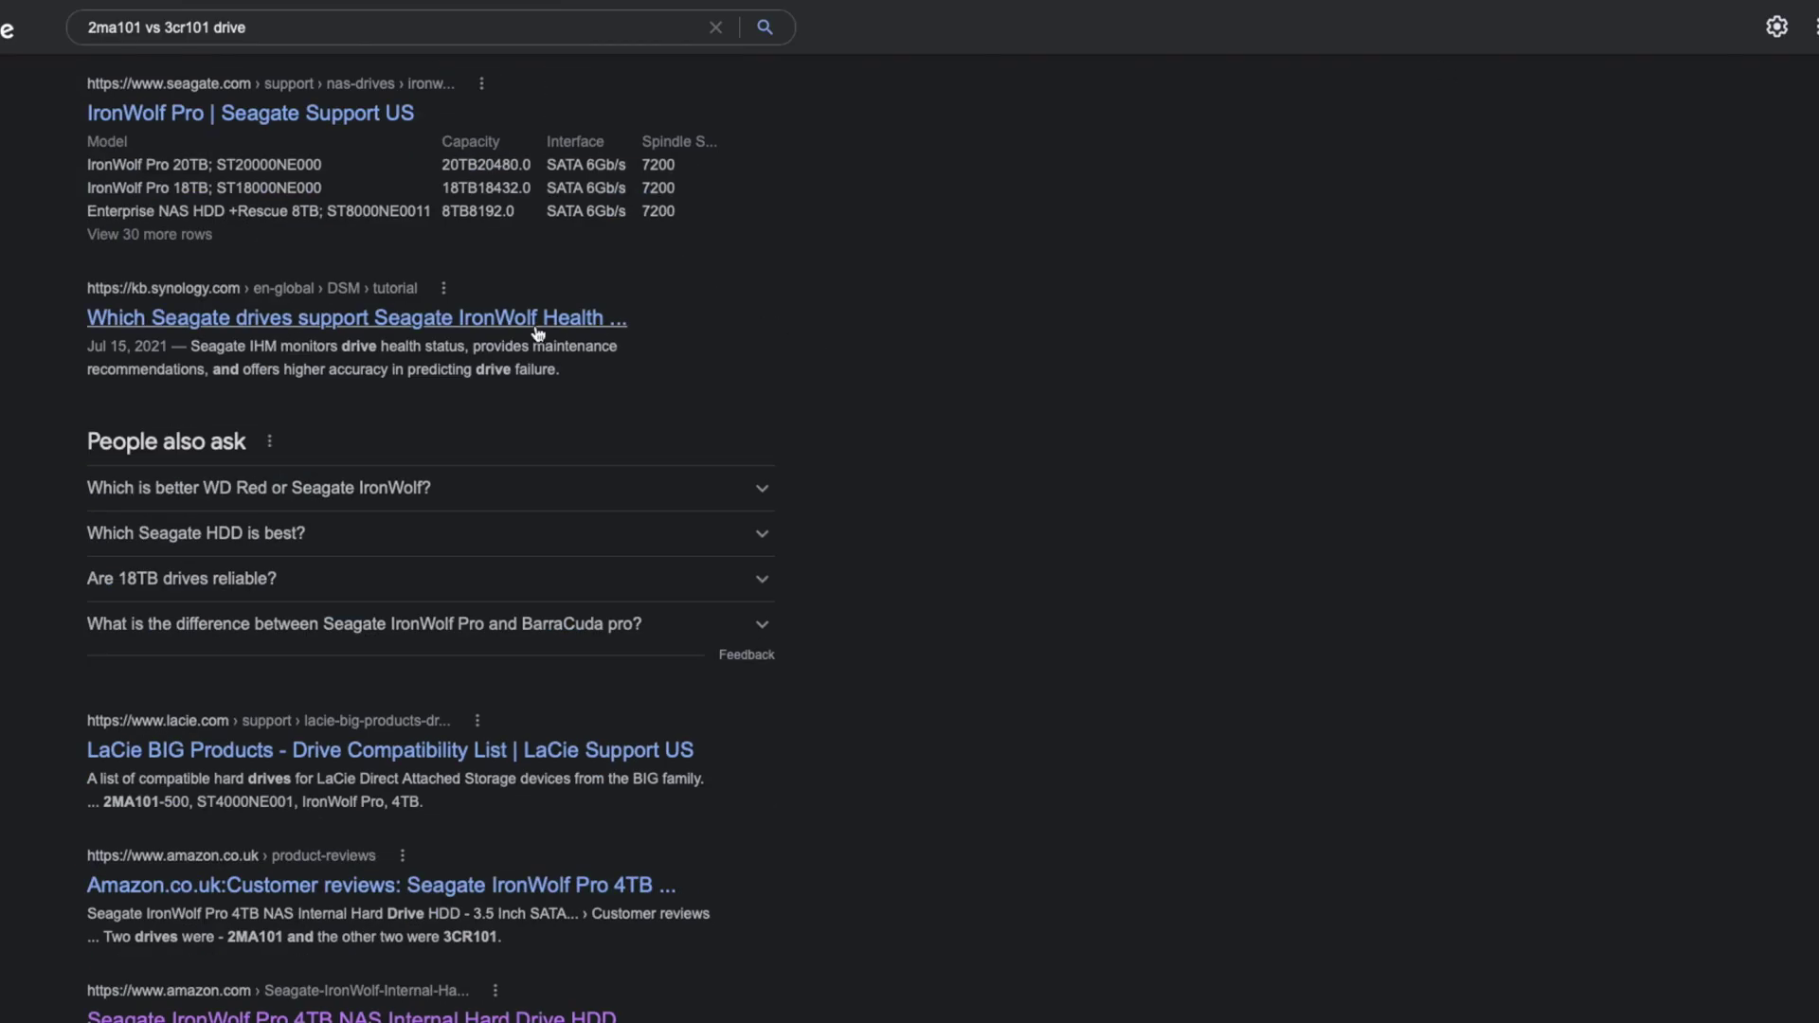
{"action": "scroll", "coordinate": [526, 333], "scroll_direction": "up", "scroll_amount": 3}
{"action": "scroll", "coordinate": [284, 379], "scroll_direction": "up", "scroll_amount": 1}
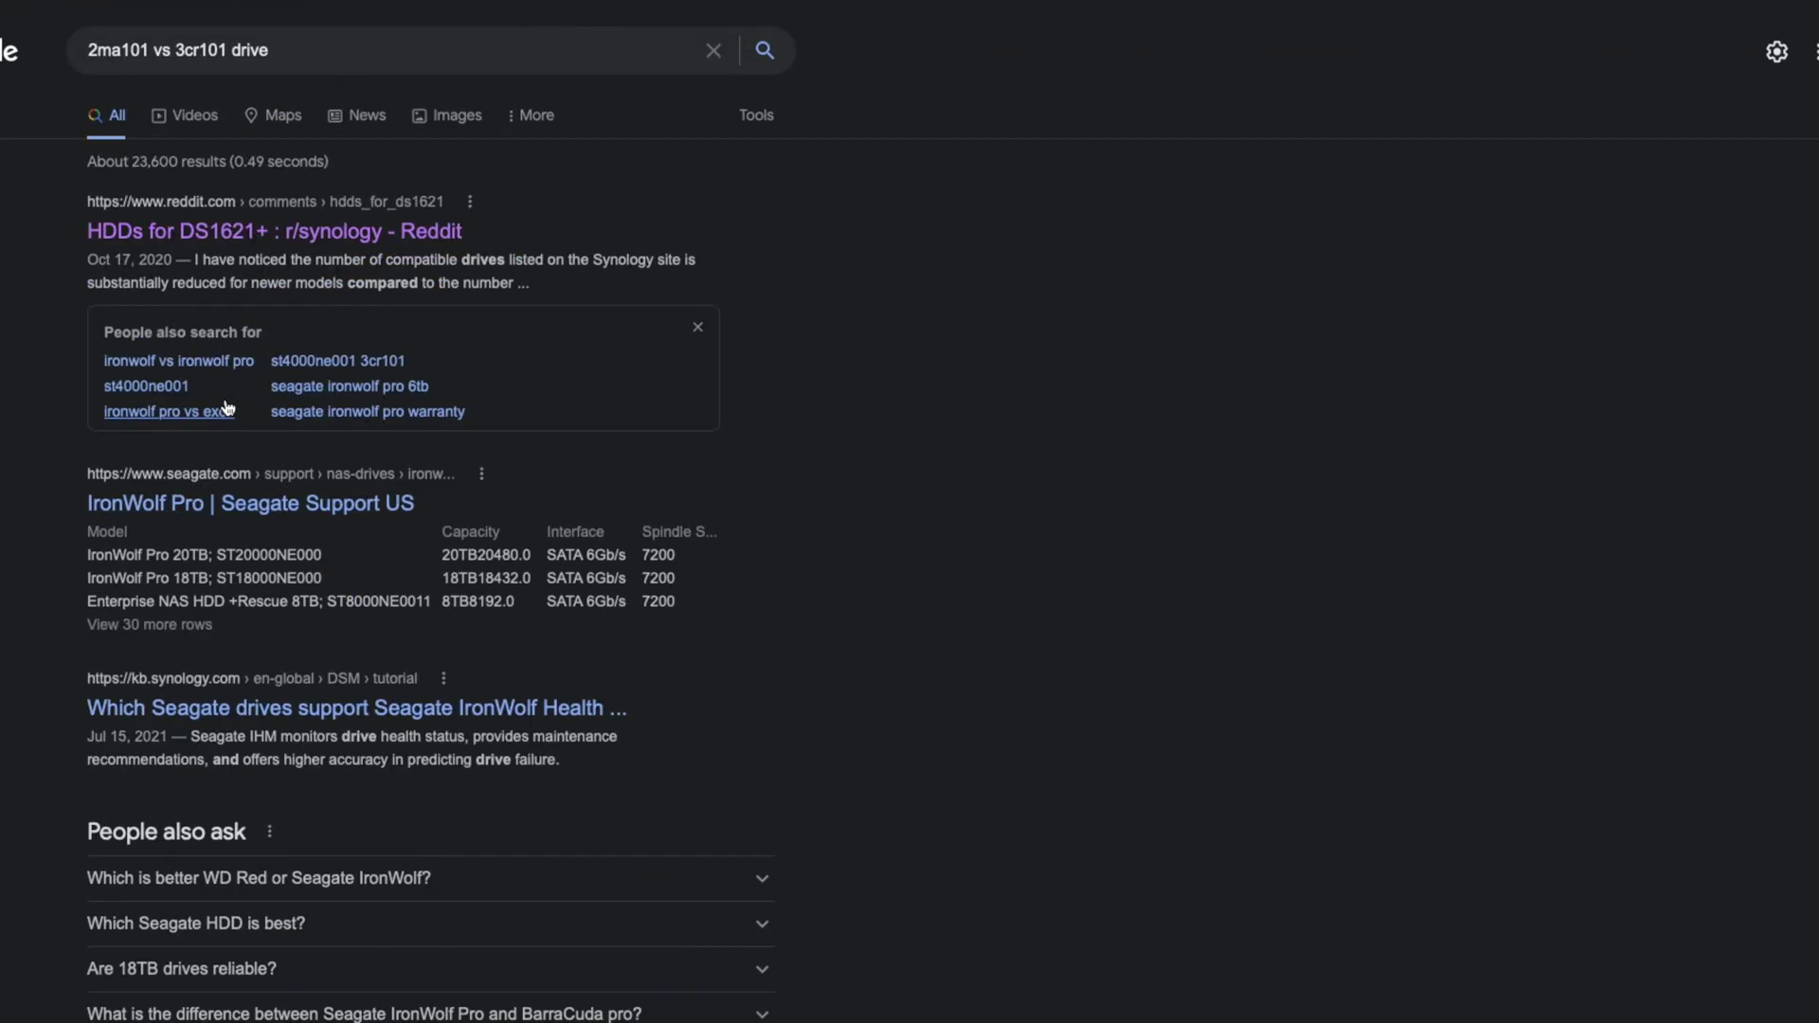
{"action": "scroll", "coordinate": [526, 339], "scroll_direction": "down", "scroll_amount": 10}
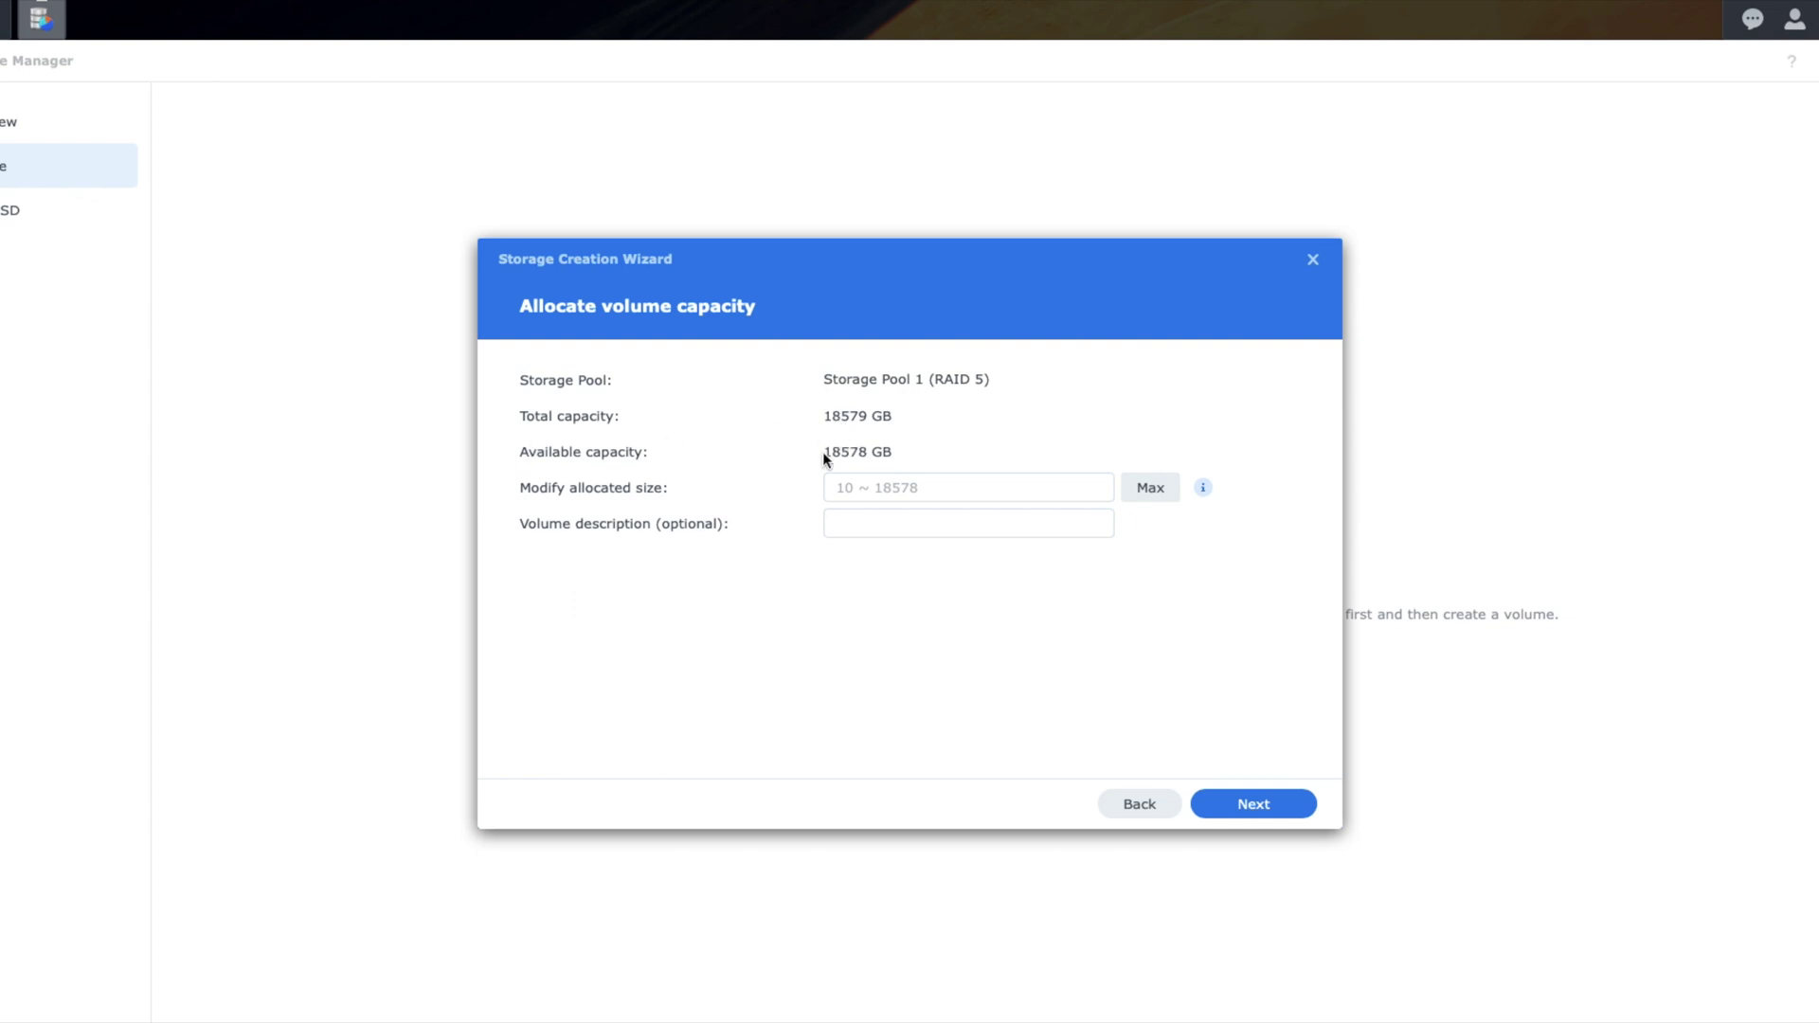
Step: Allocate the maximum 18578 GB to the volume with no description and continue
{"action": "left_click", "coordinate": [1150, 487]}
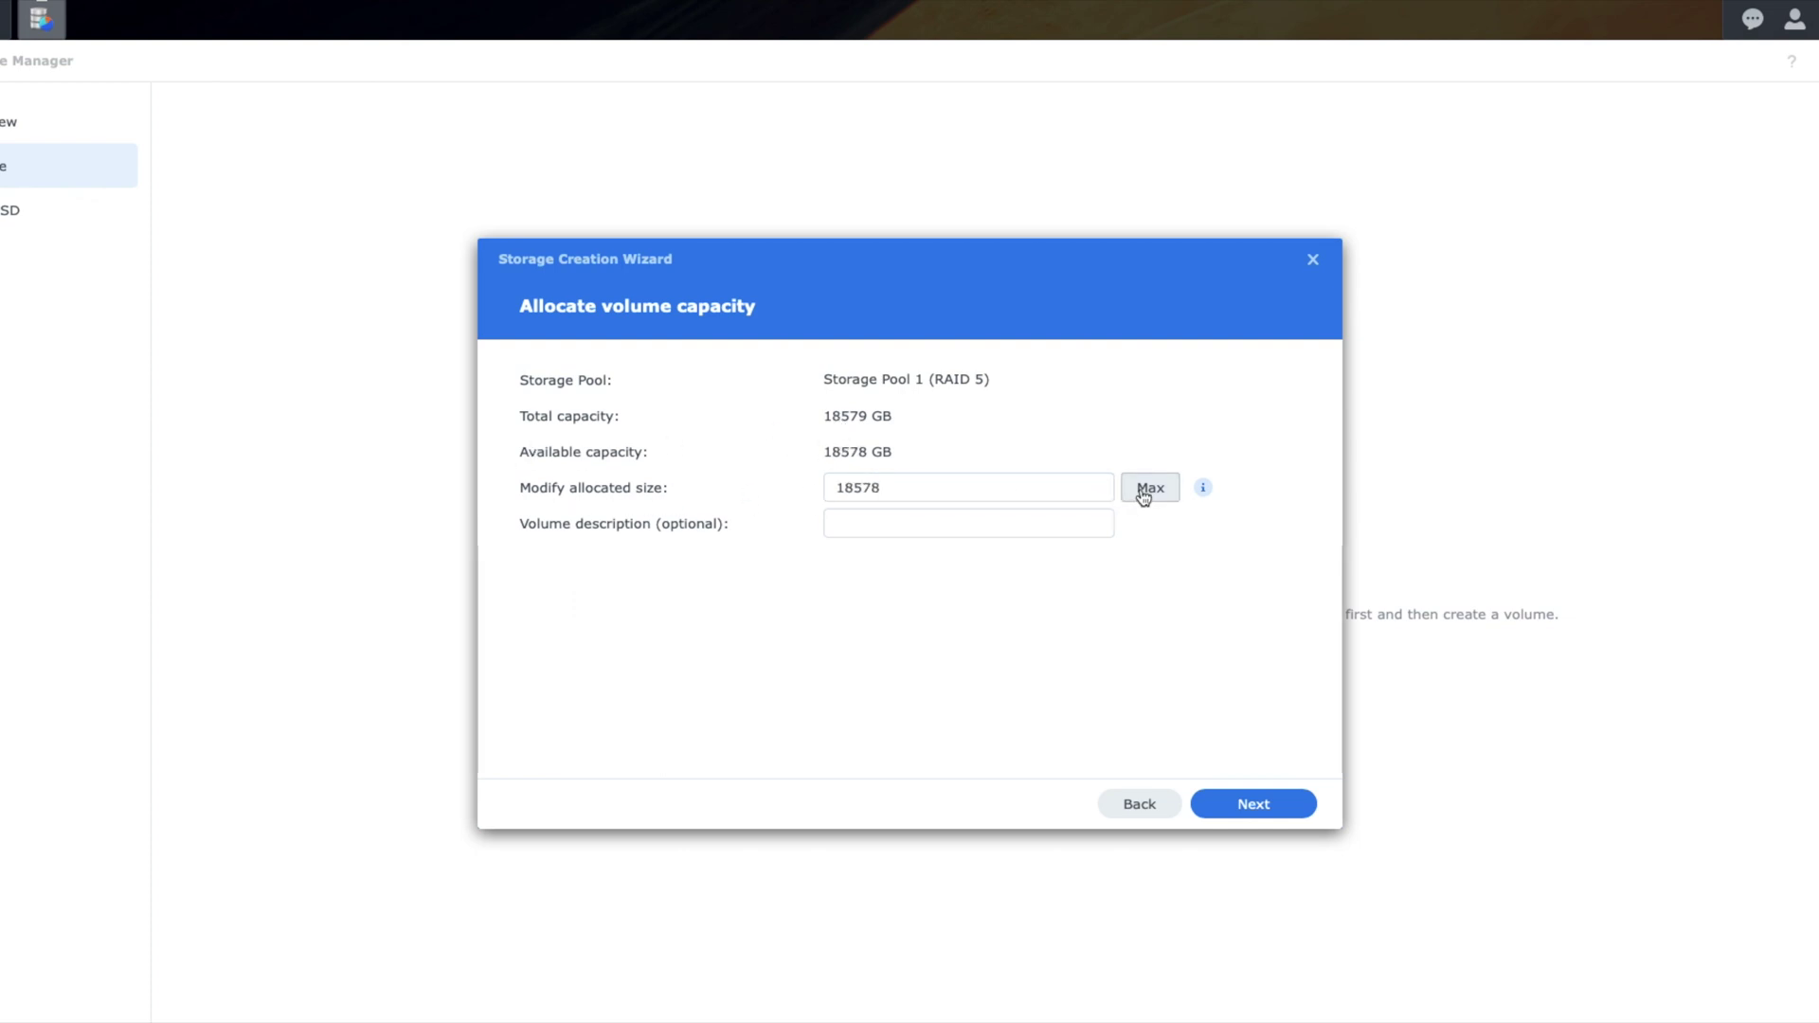
{"action": "left_click", "coordinate": [905, 521]}
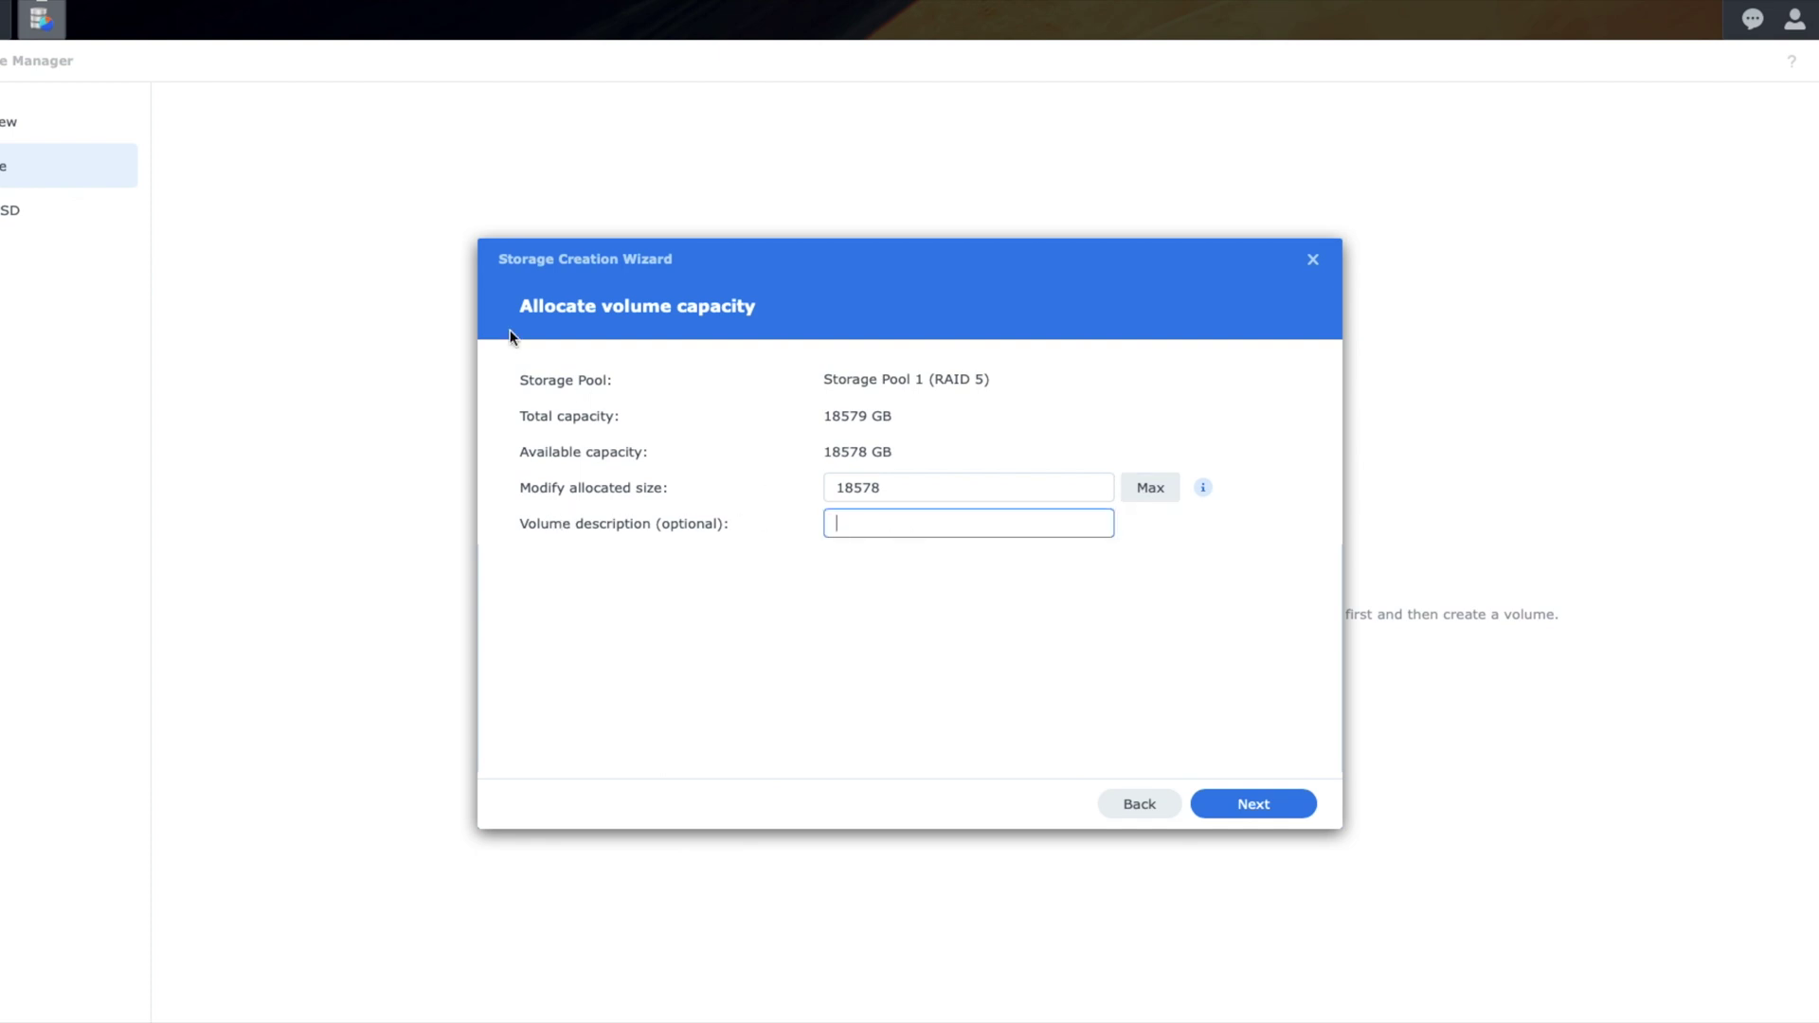
{"action": "left_click", "coordinate": [751, 308]}
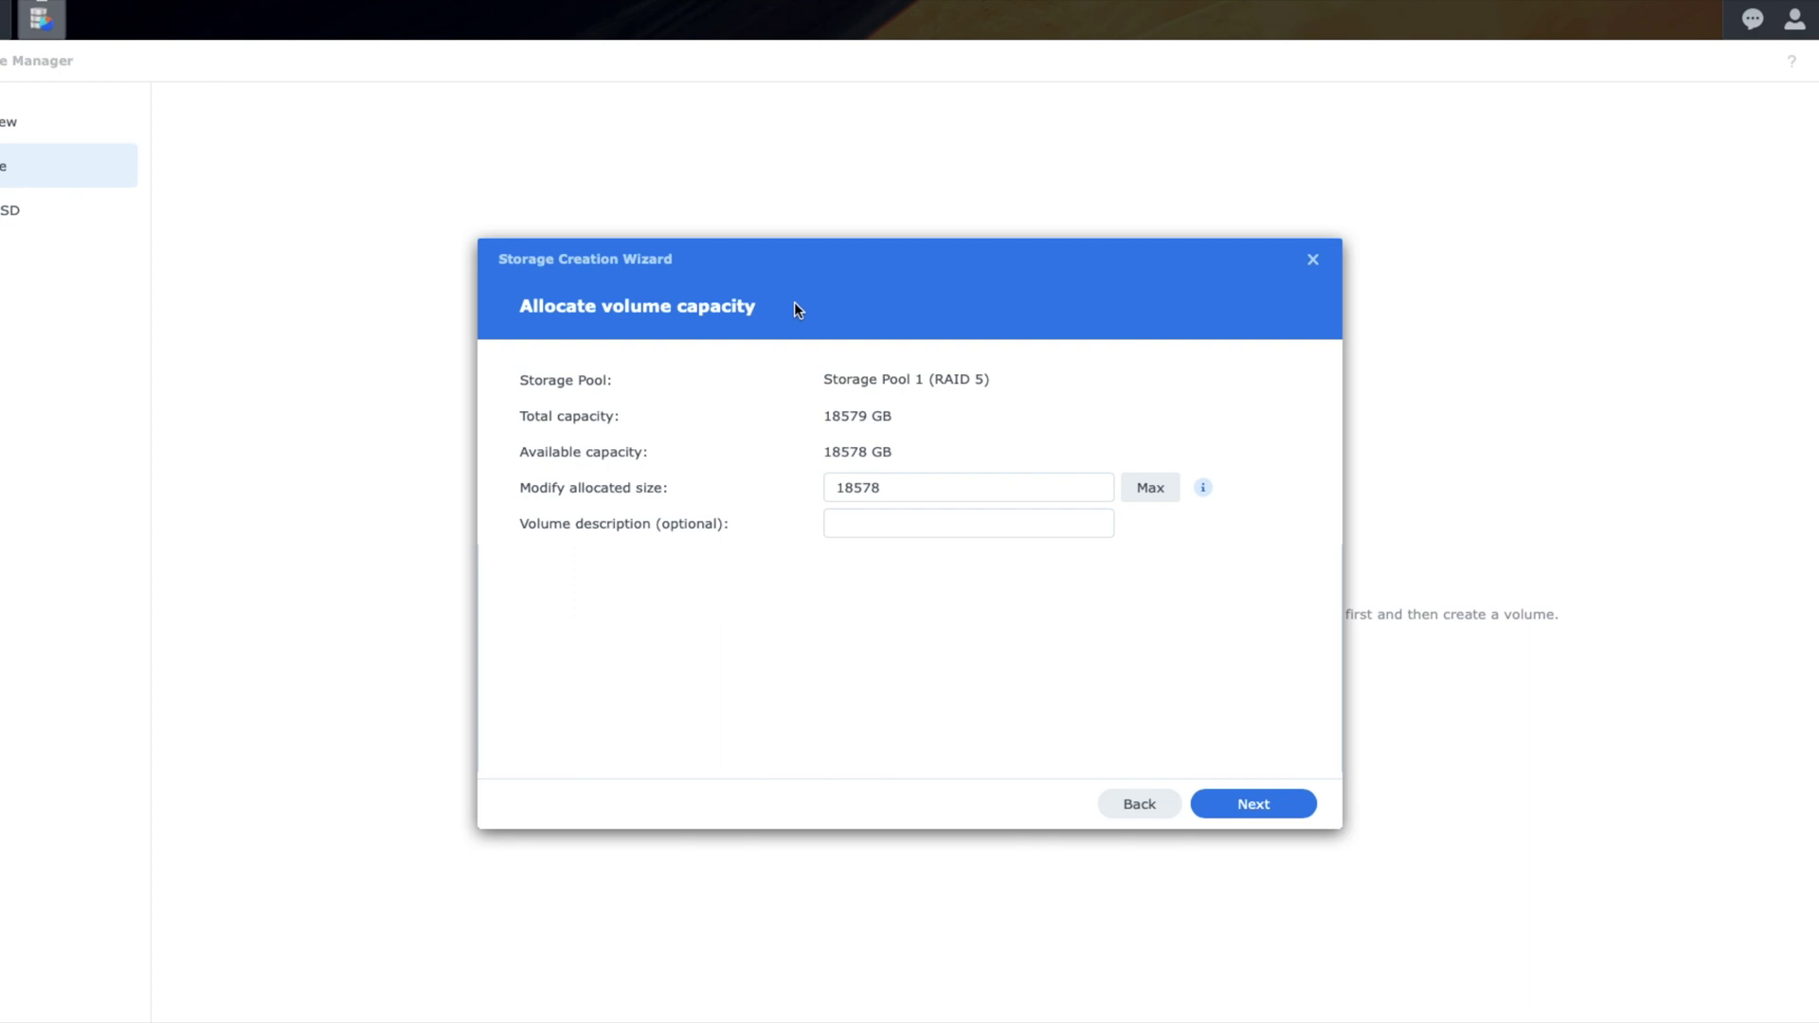
{"action": "left_click", "coordinate": [1263, 813]}
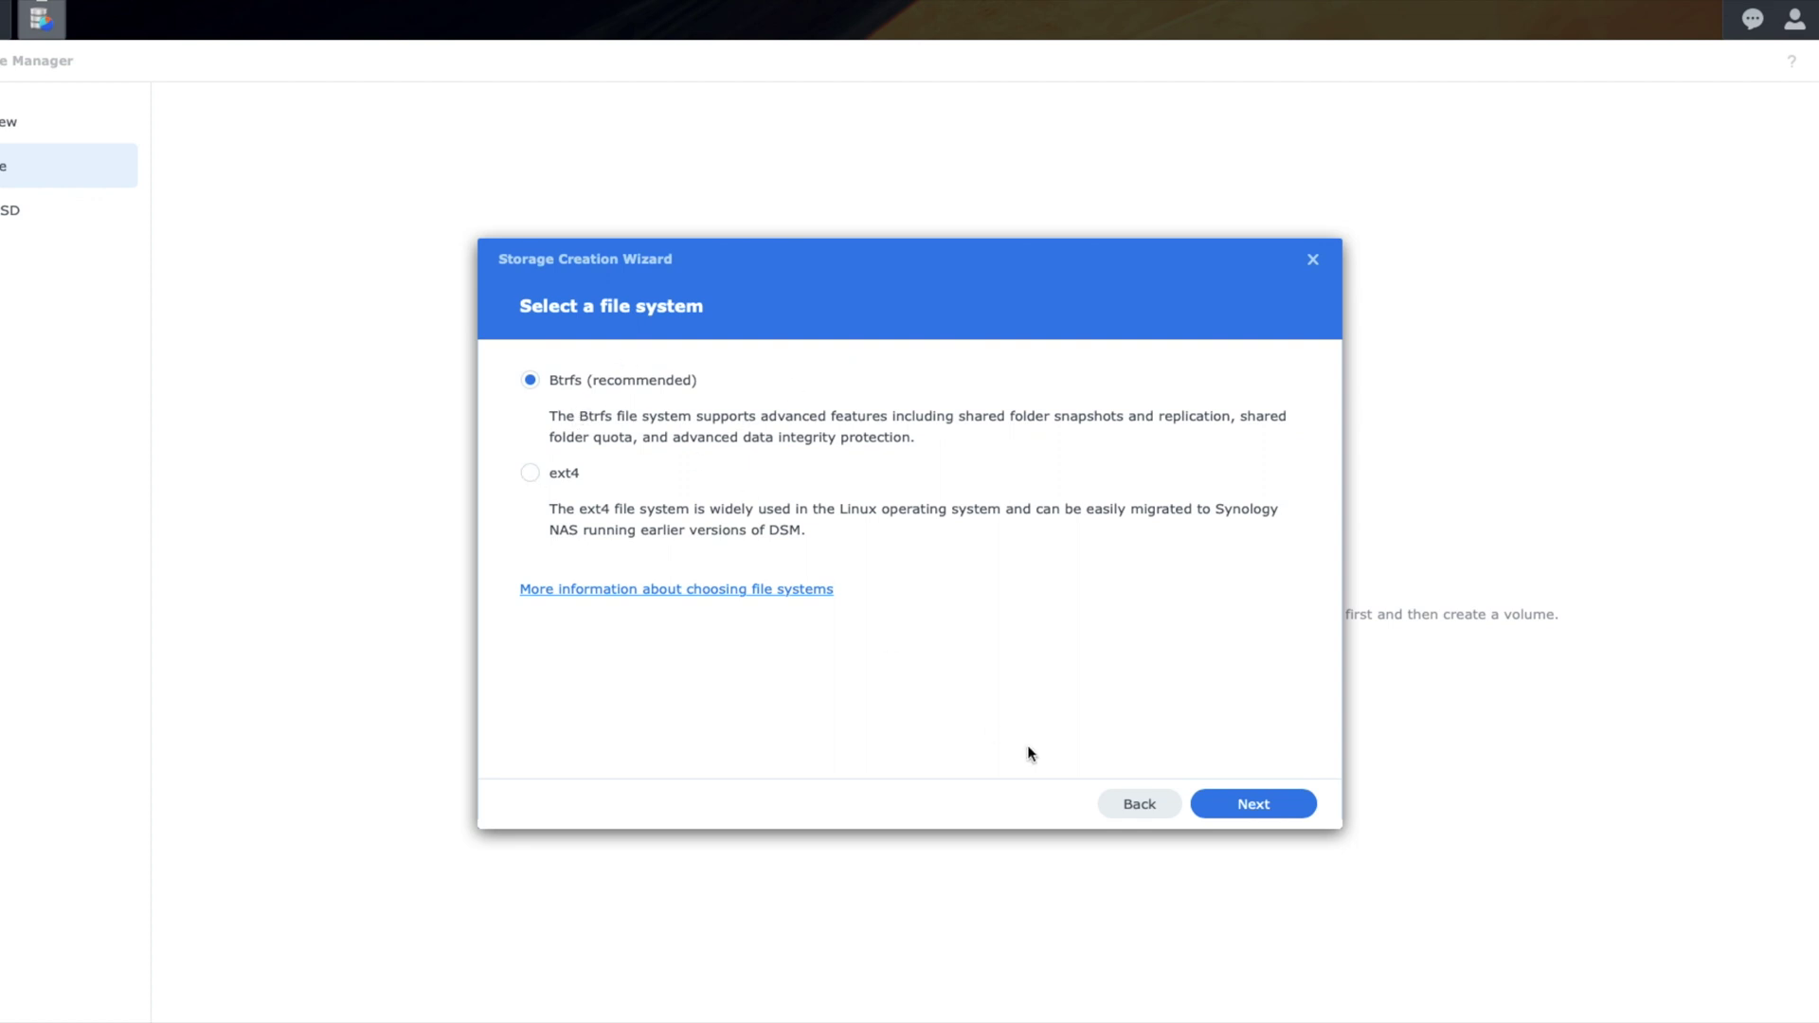
Step: Keep Btrfs, apply the settings and confirm erasing the drives to build the pool and volume
{"action": "left_click", "coordinate": [1253, 806]}
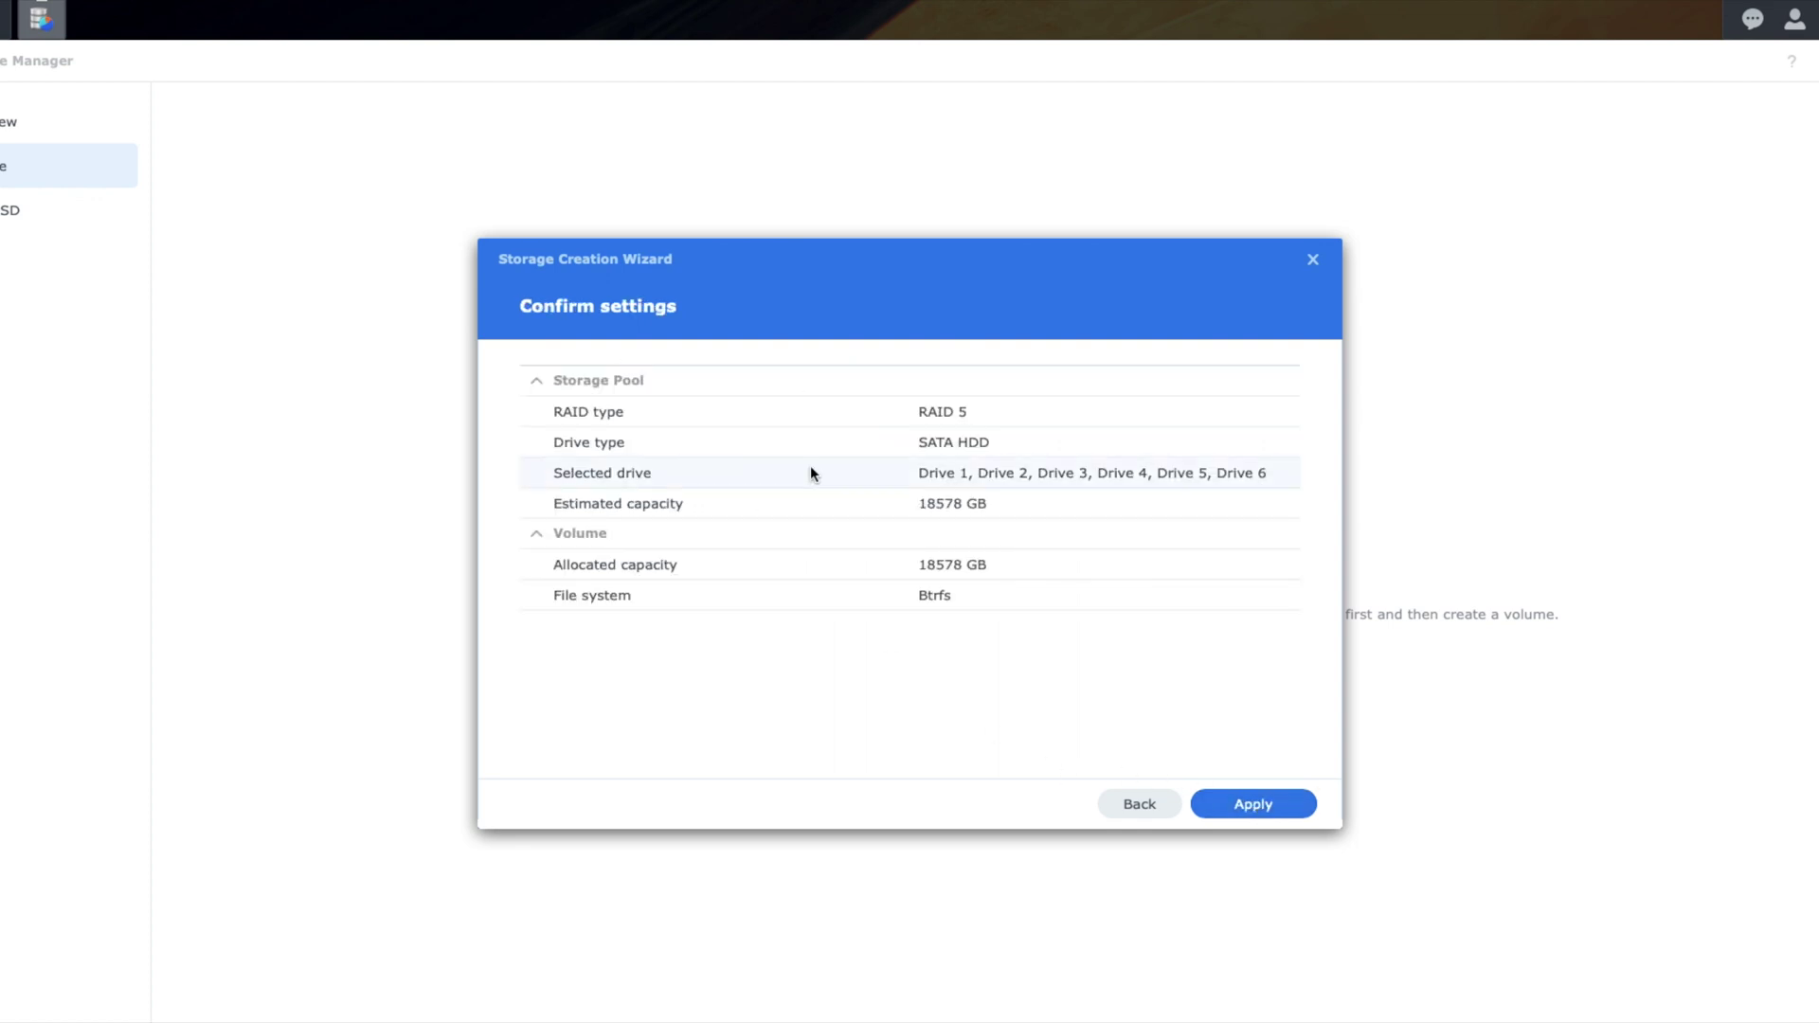
{"action": "left_click", "coordinate": [1252, 804]}
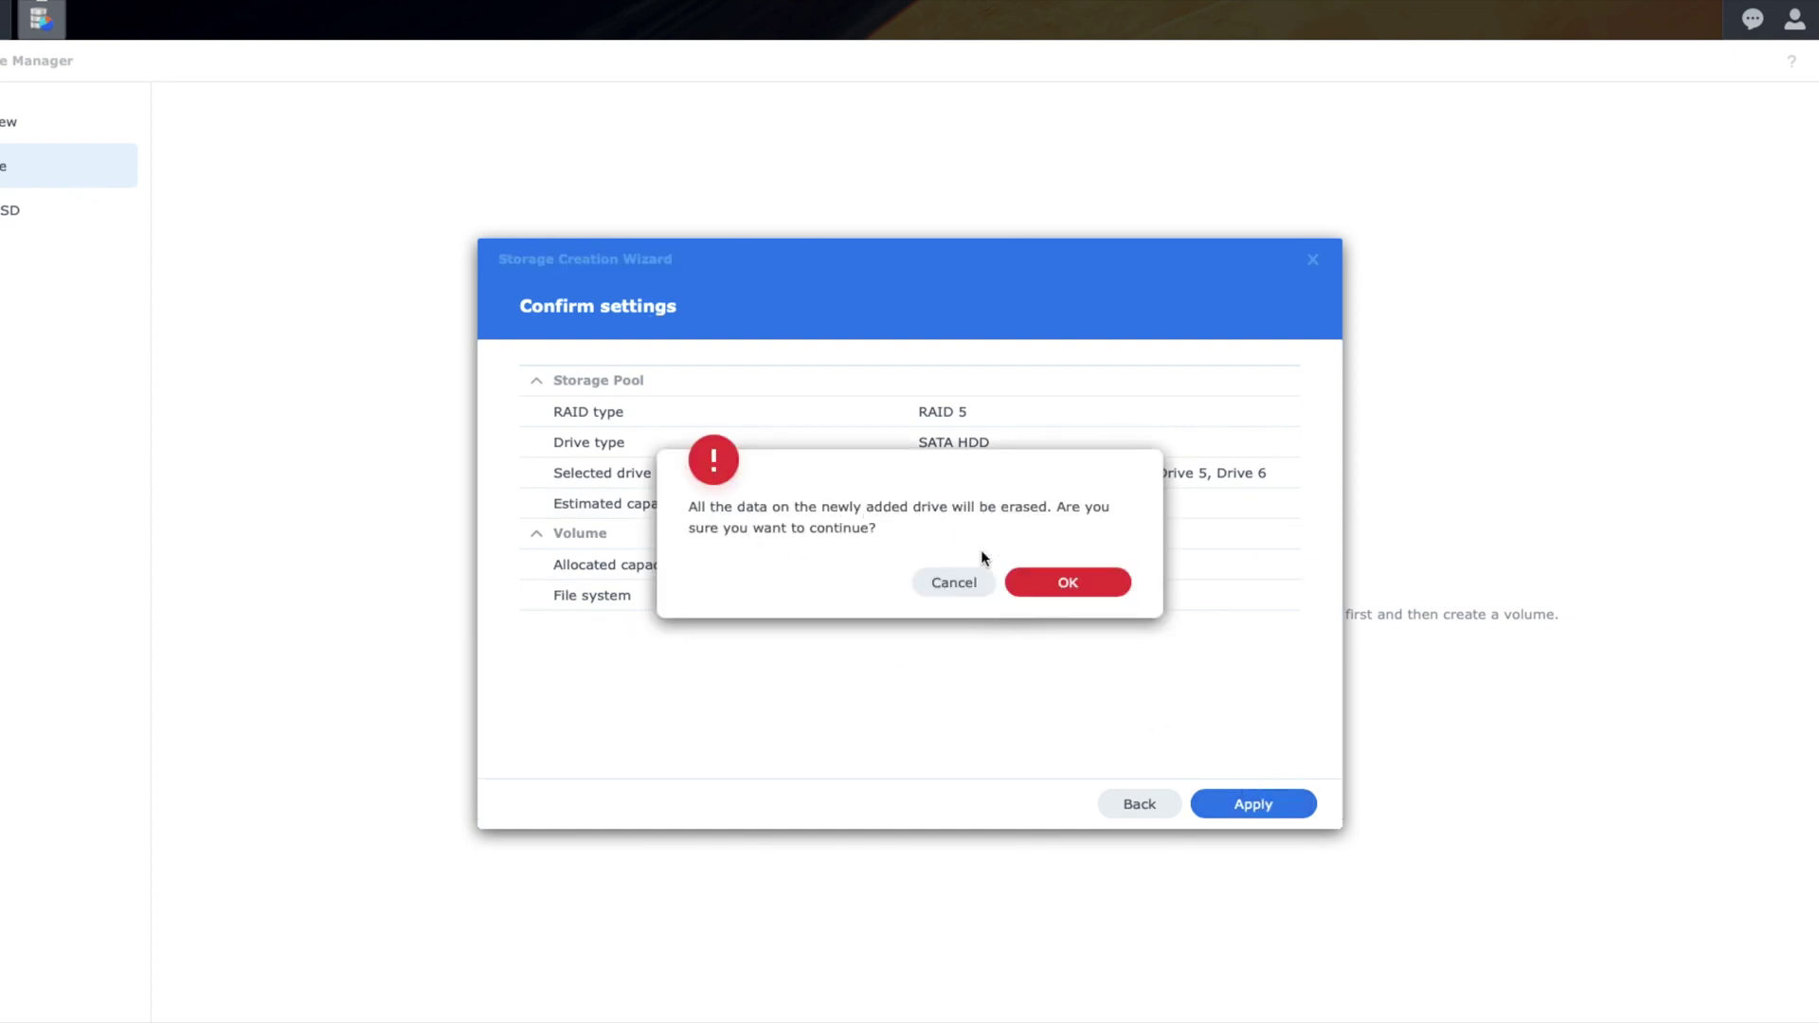
{"action": "left_click", "coordinate": [1093, 582]}
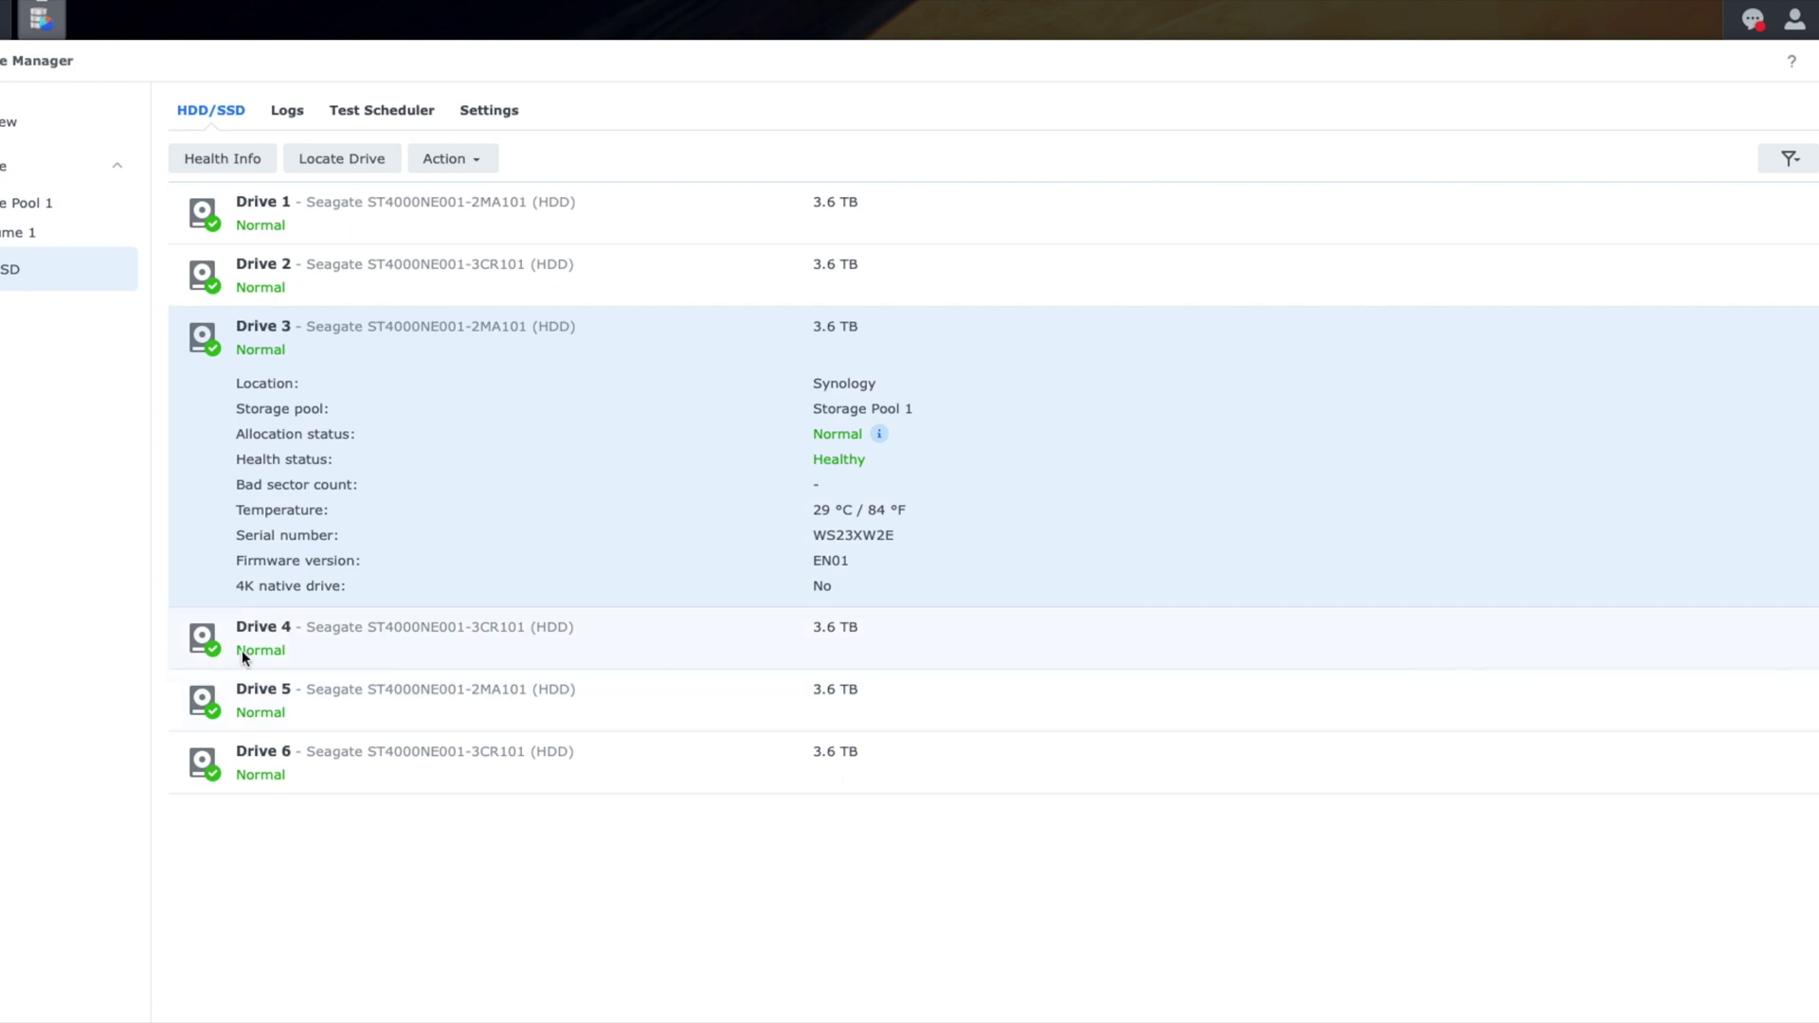
Step: Review the drive Logs, Test Scheduler and Settings tabs, then return to HDD/SSD and open Control Panel
{"action": "left_click", "coordinate": [289, 120]}
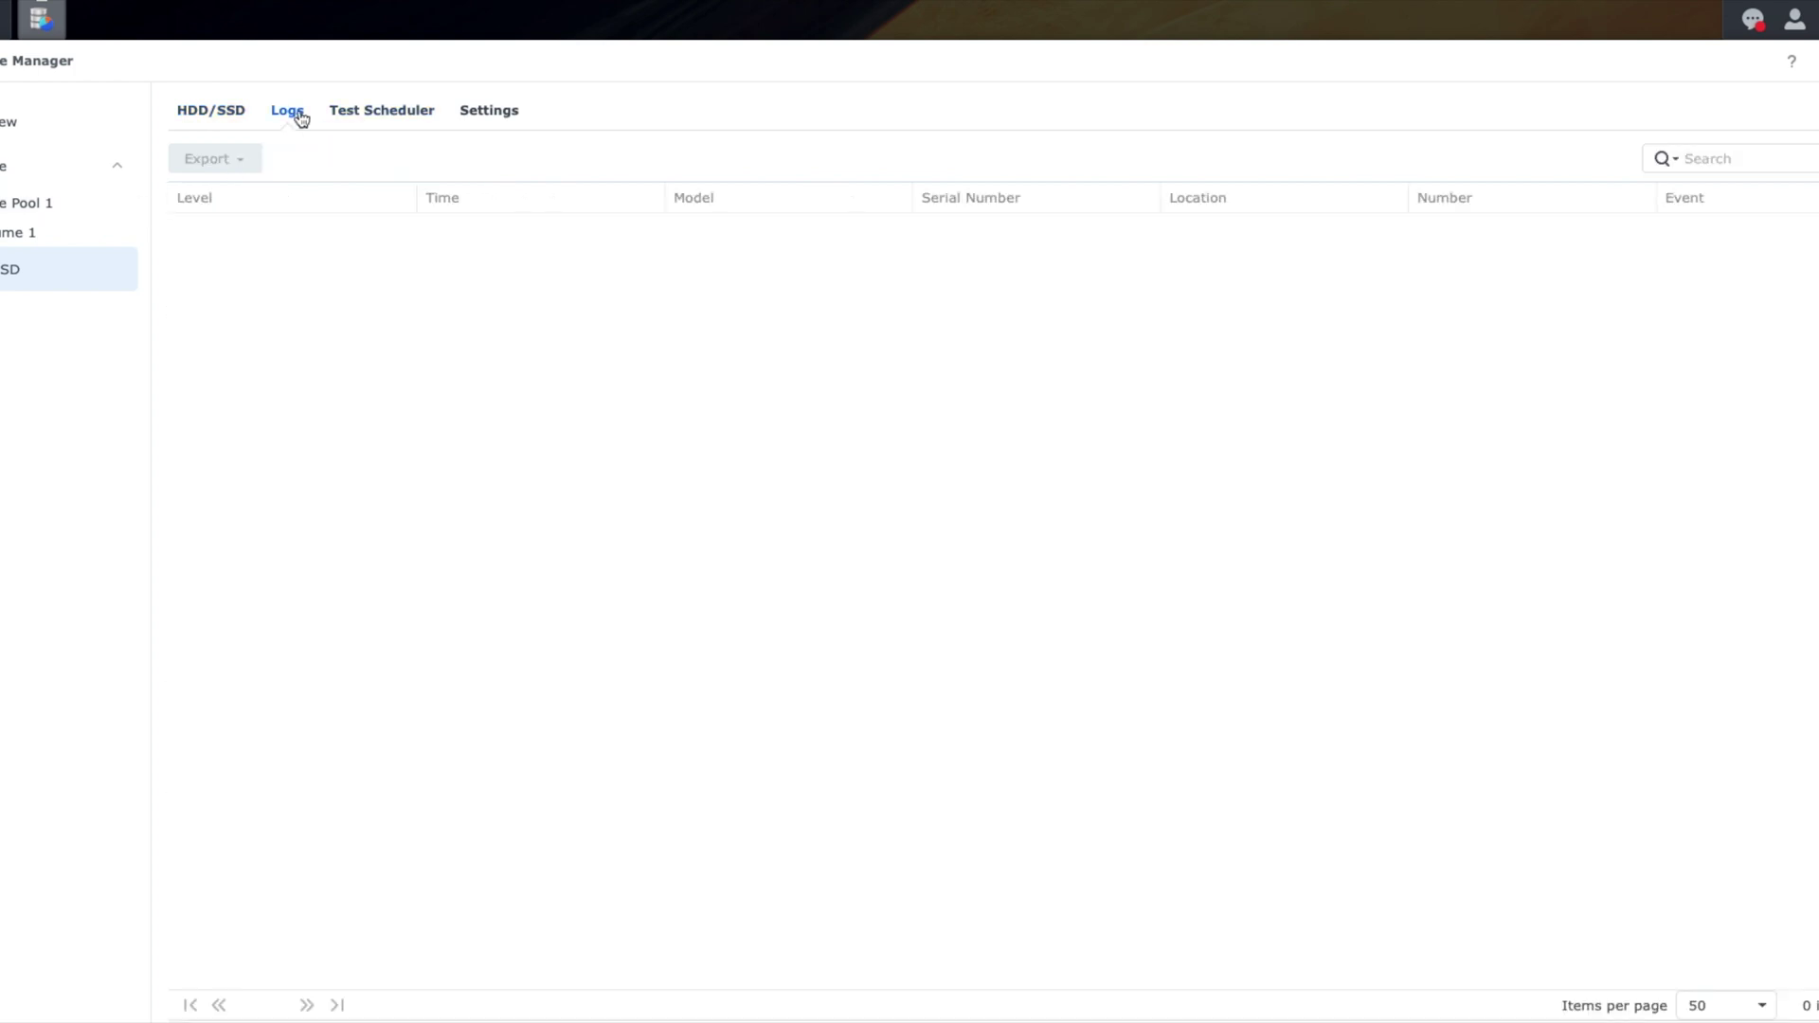
{"action": "left_click", "coordinate": [396, 112]}
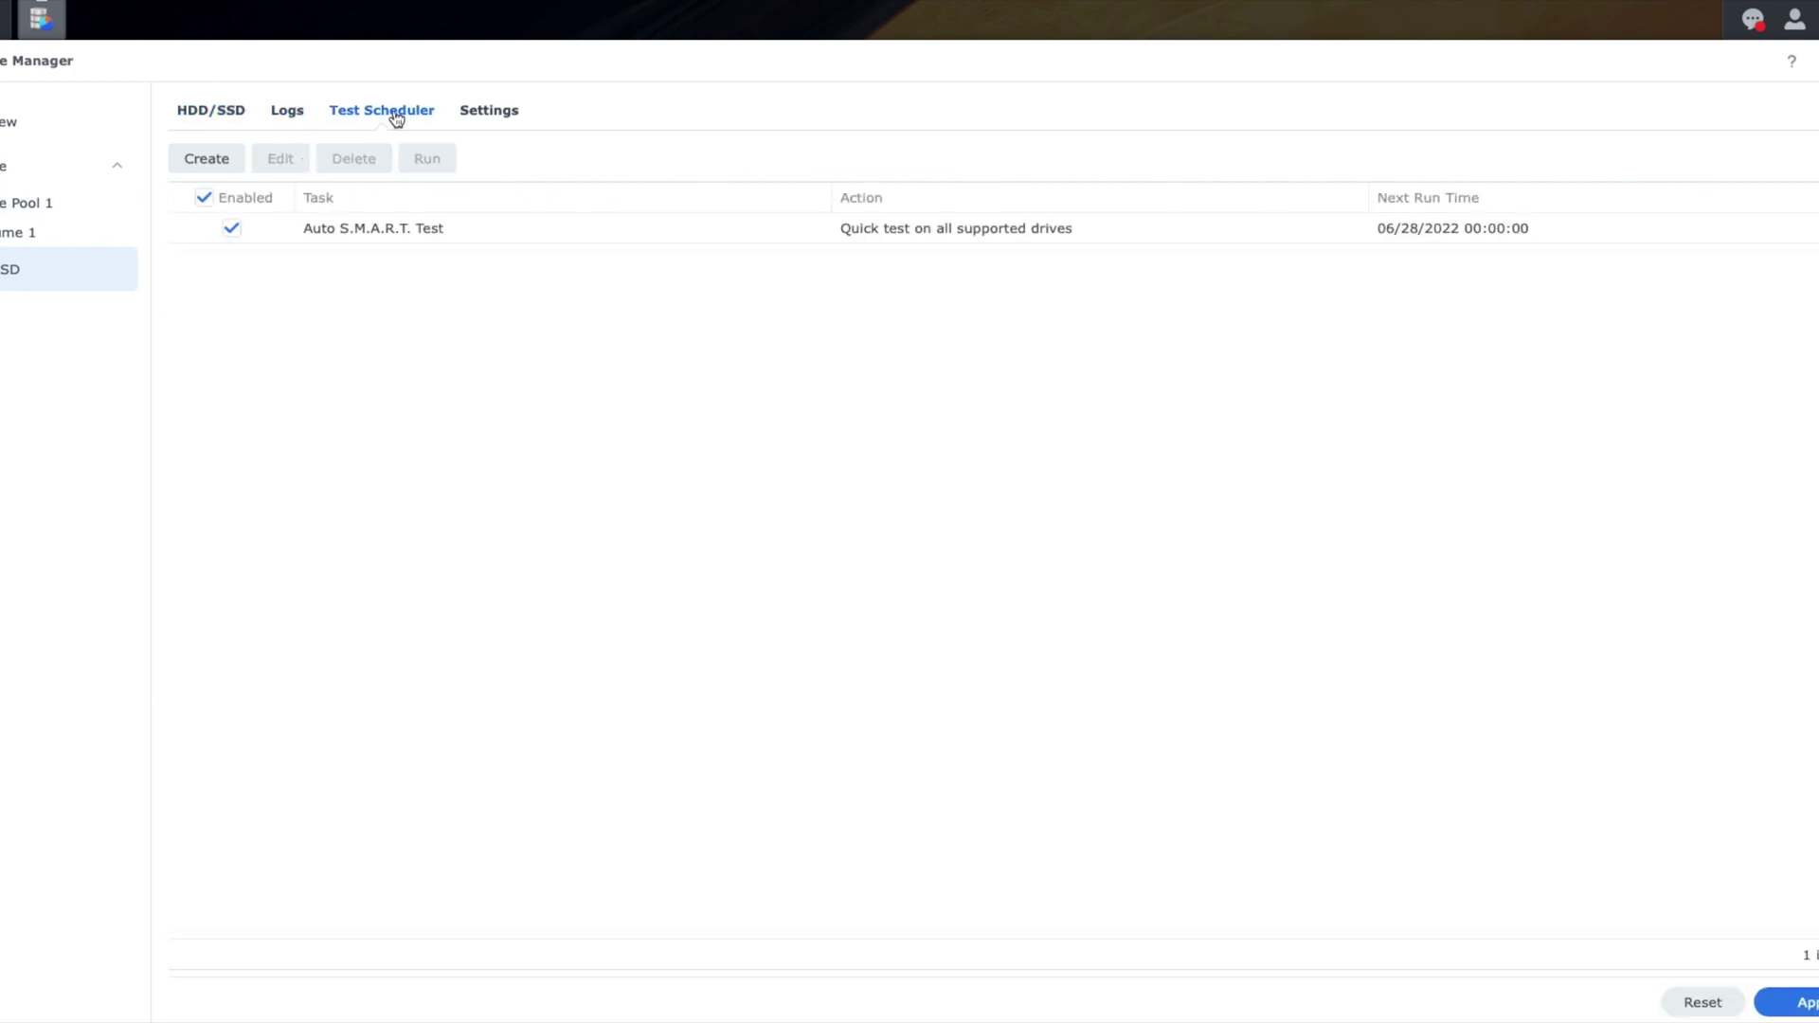
{"action": "left_click", "coordinate": [489, 112]}
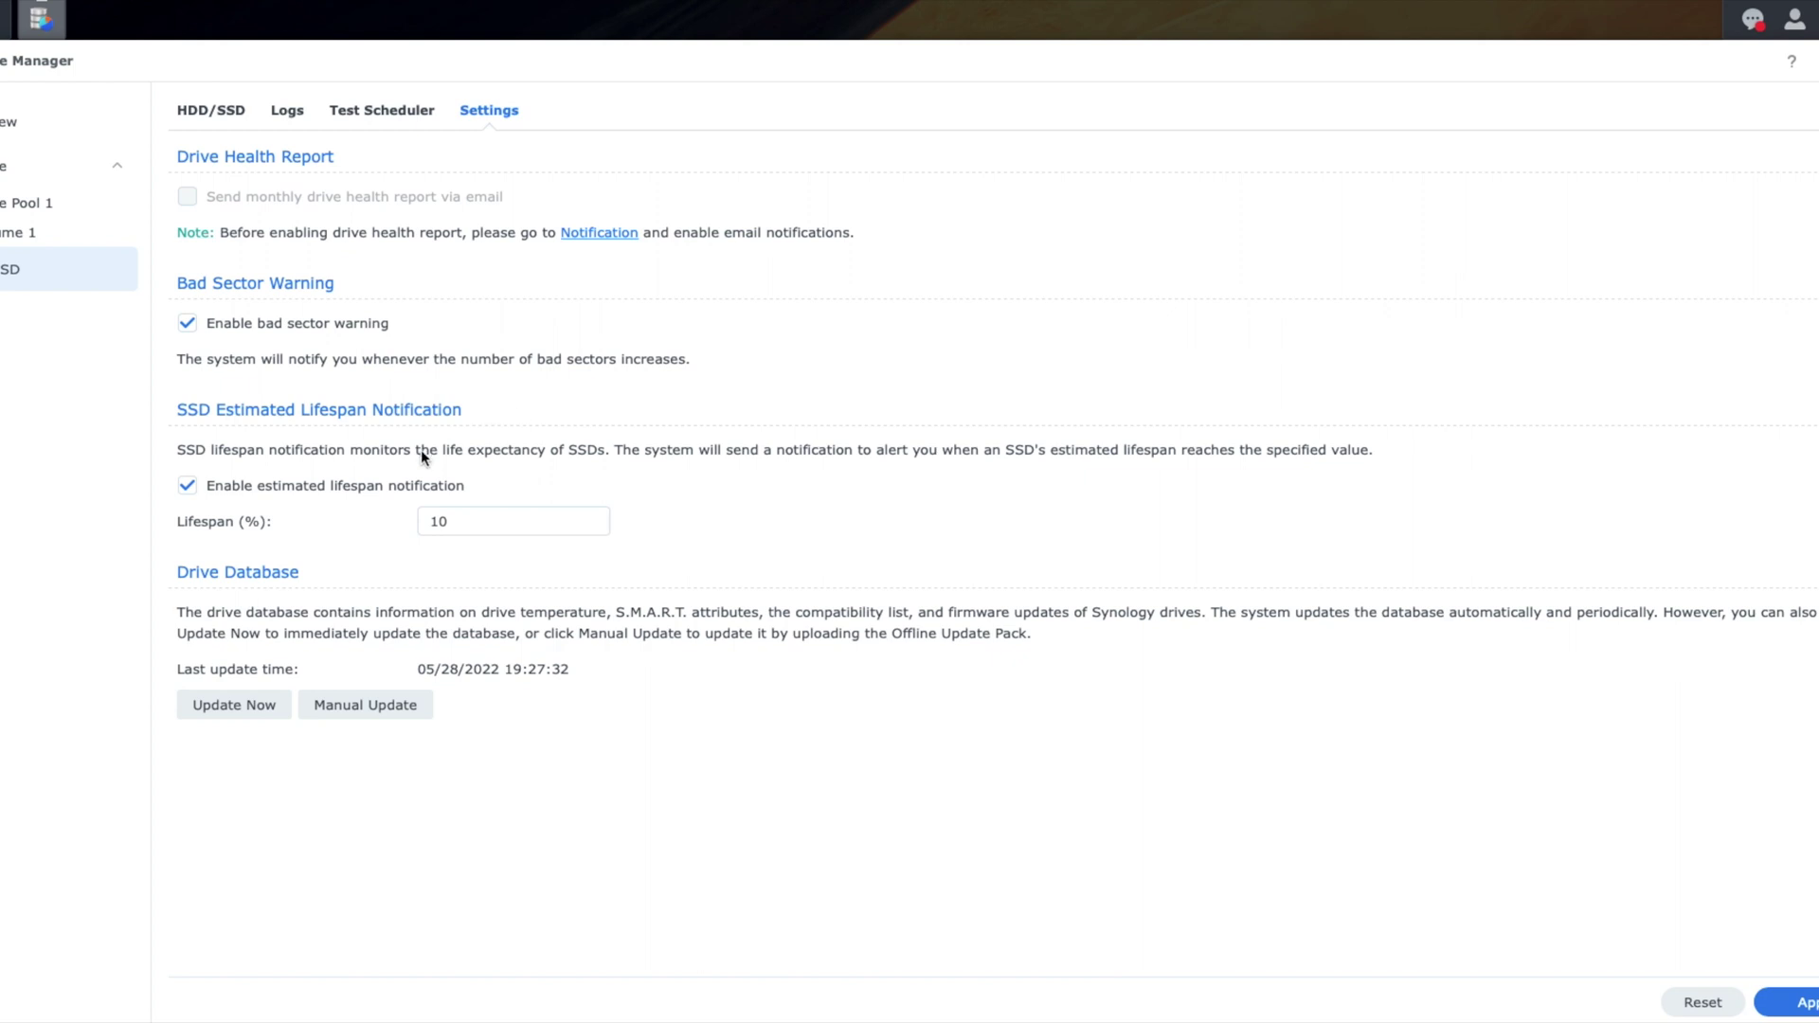
{"action": "left_click", "coordinate": [189, 110]}
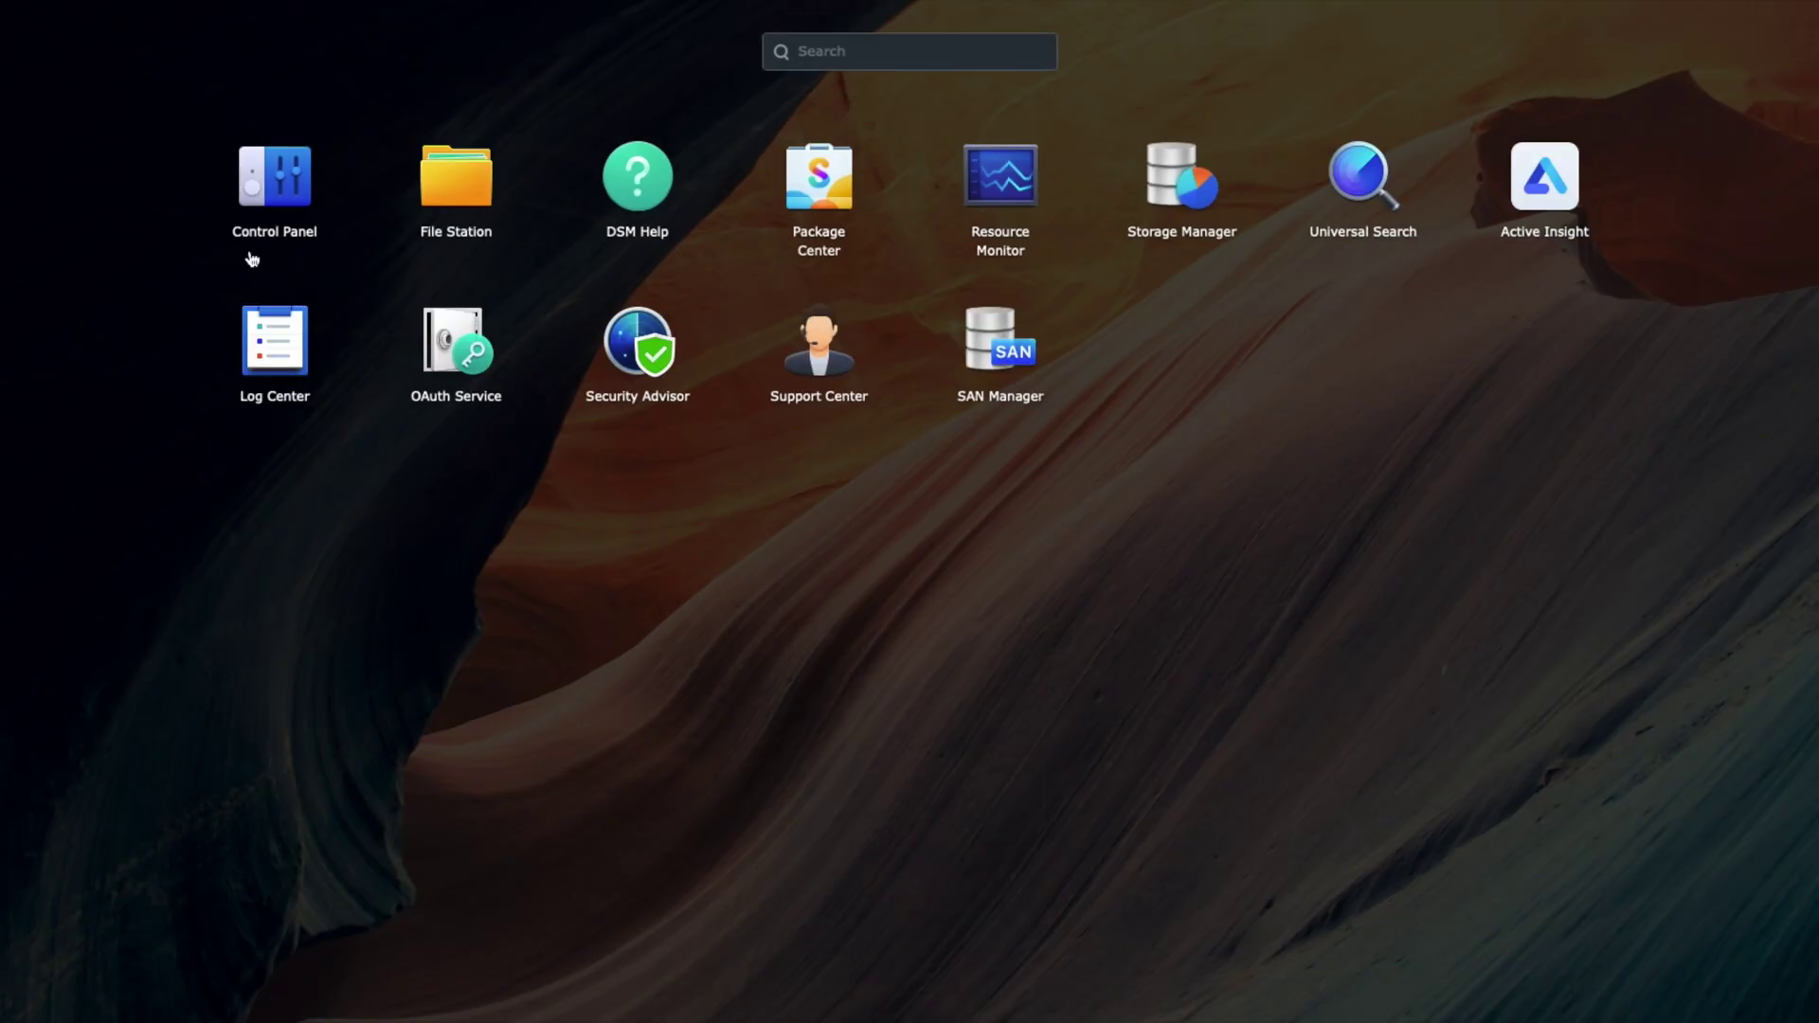
{"action": "left_click", "coordinate": [271, 194]}
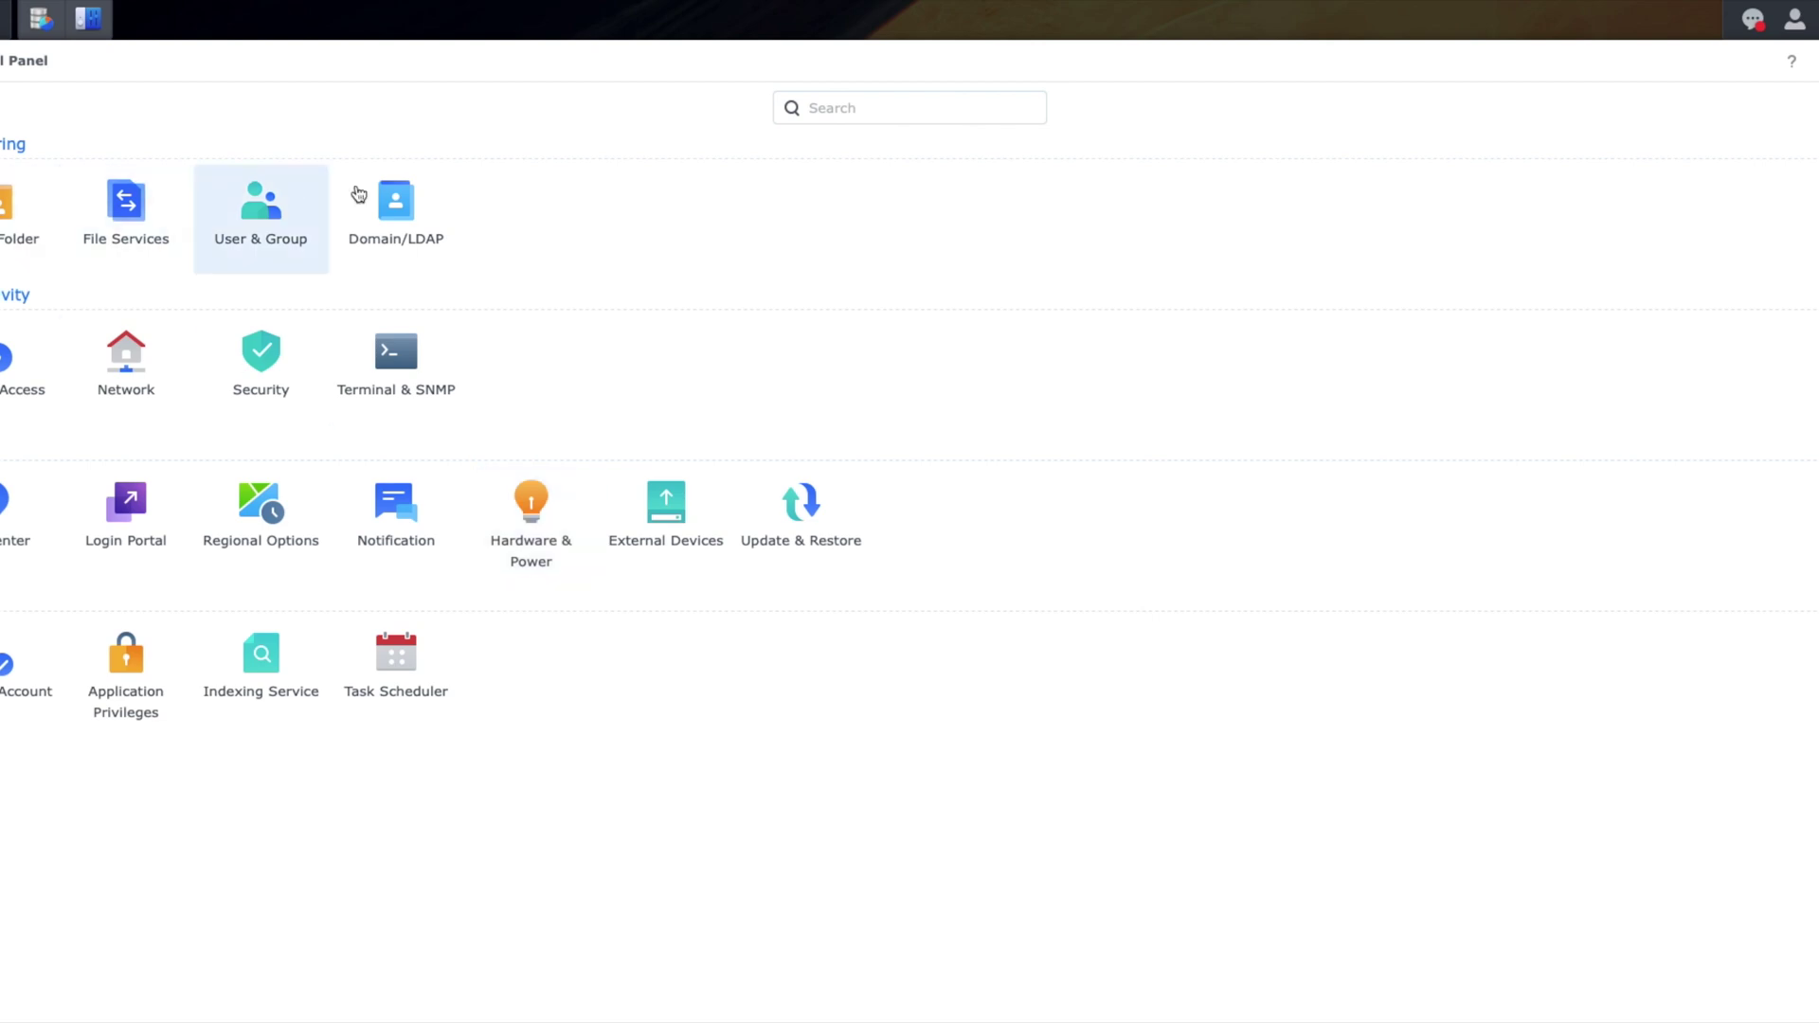
Step: Open the admin account's settings in User & Group, then close them without saving
{"action": "left_click", "coordinate": [263, 220]}
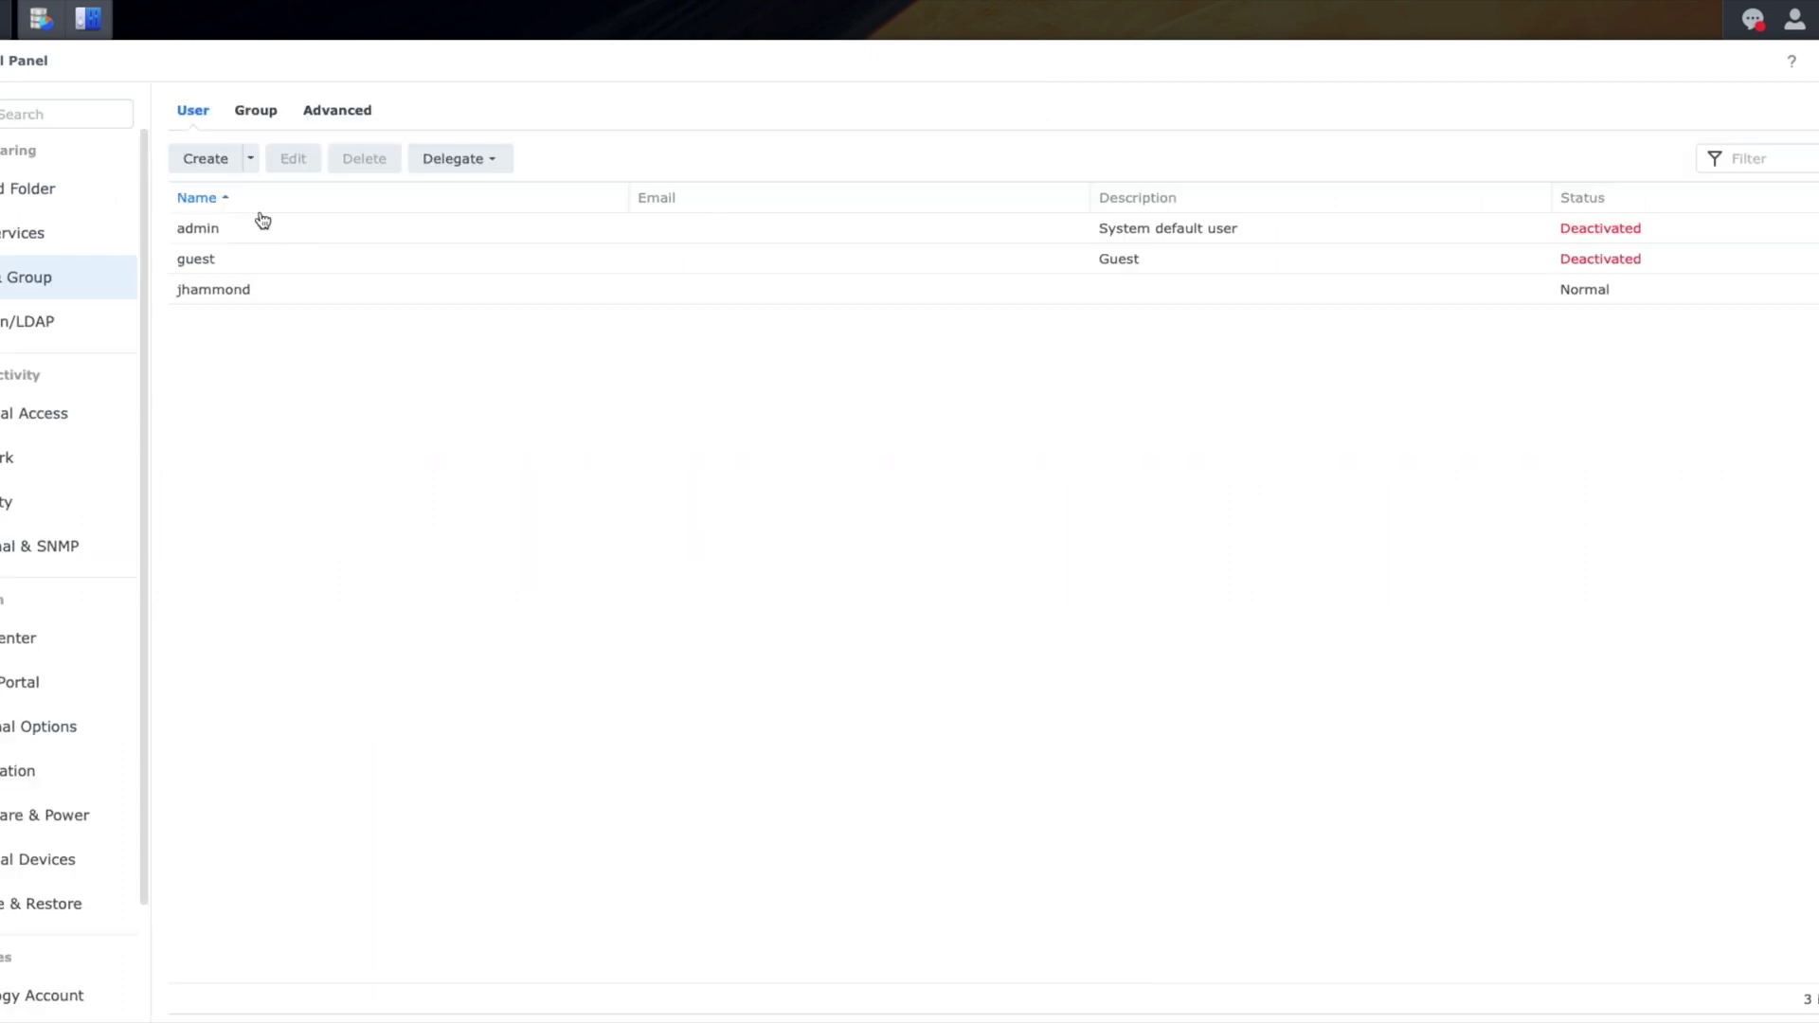
{"action": "left_click", "coordinate": [201, 232]}
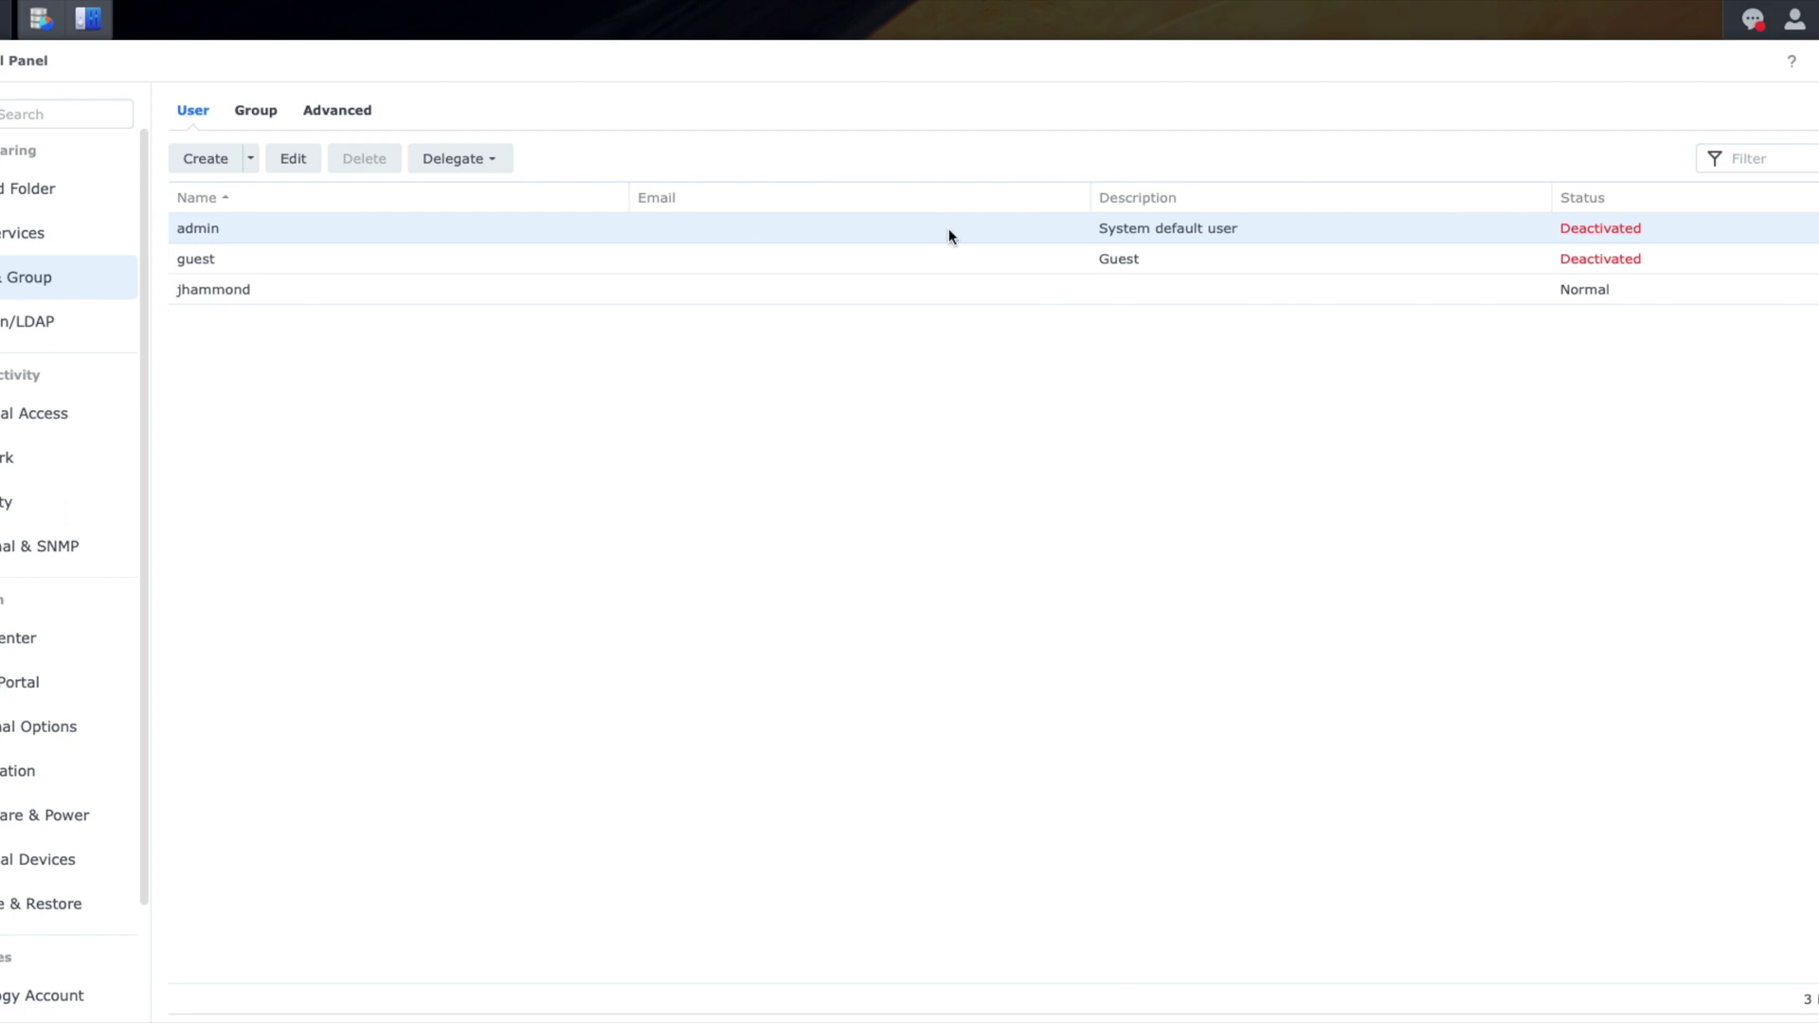
{"action": "right_click", "coordinate": [1599, 230]}
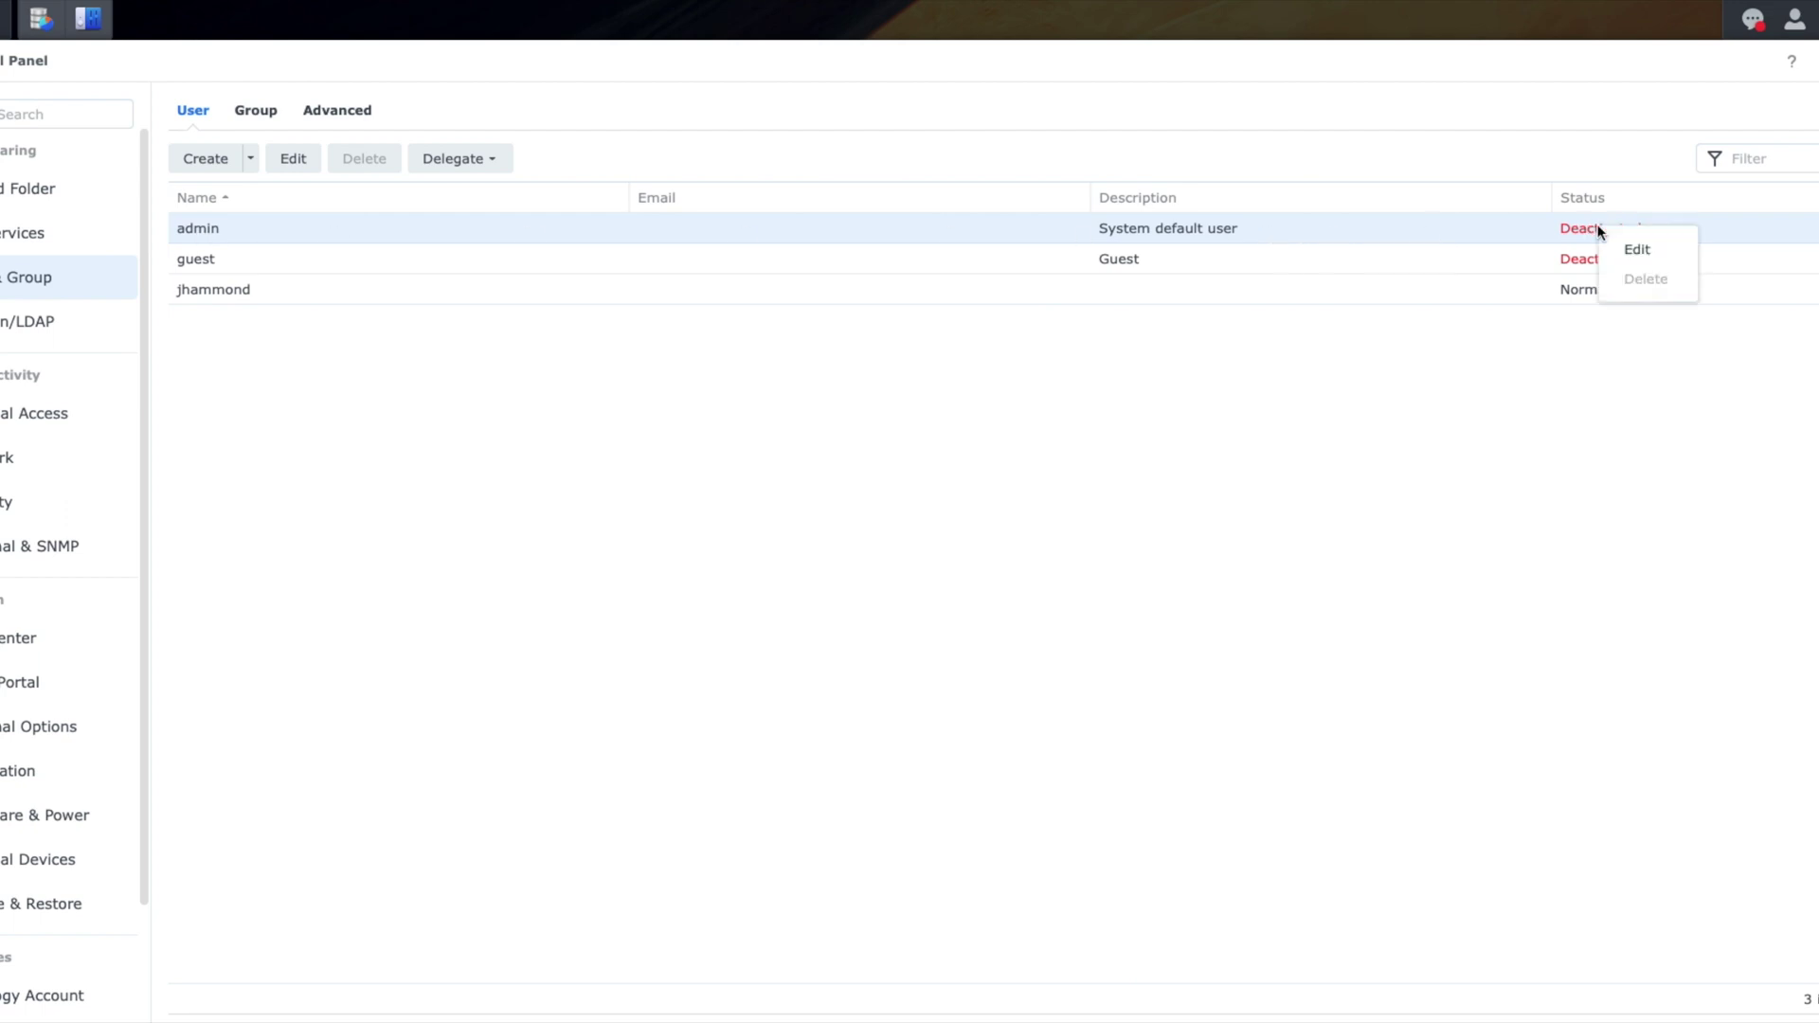
{"action": "left_click", "coordinate": [1632, 249]}
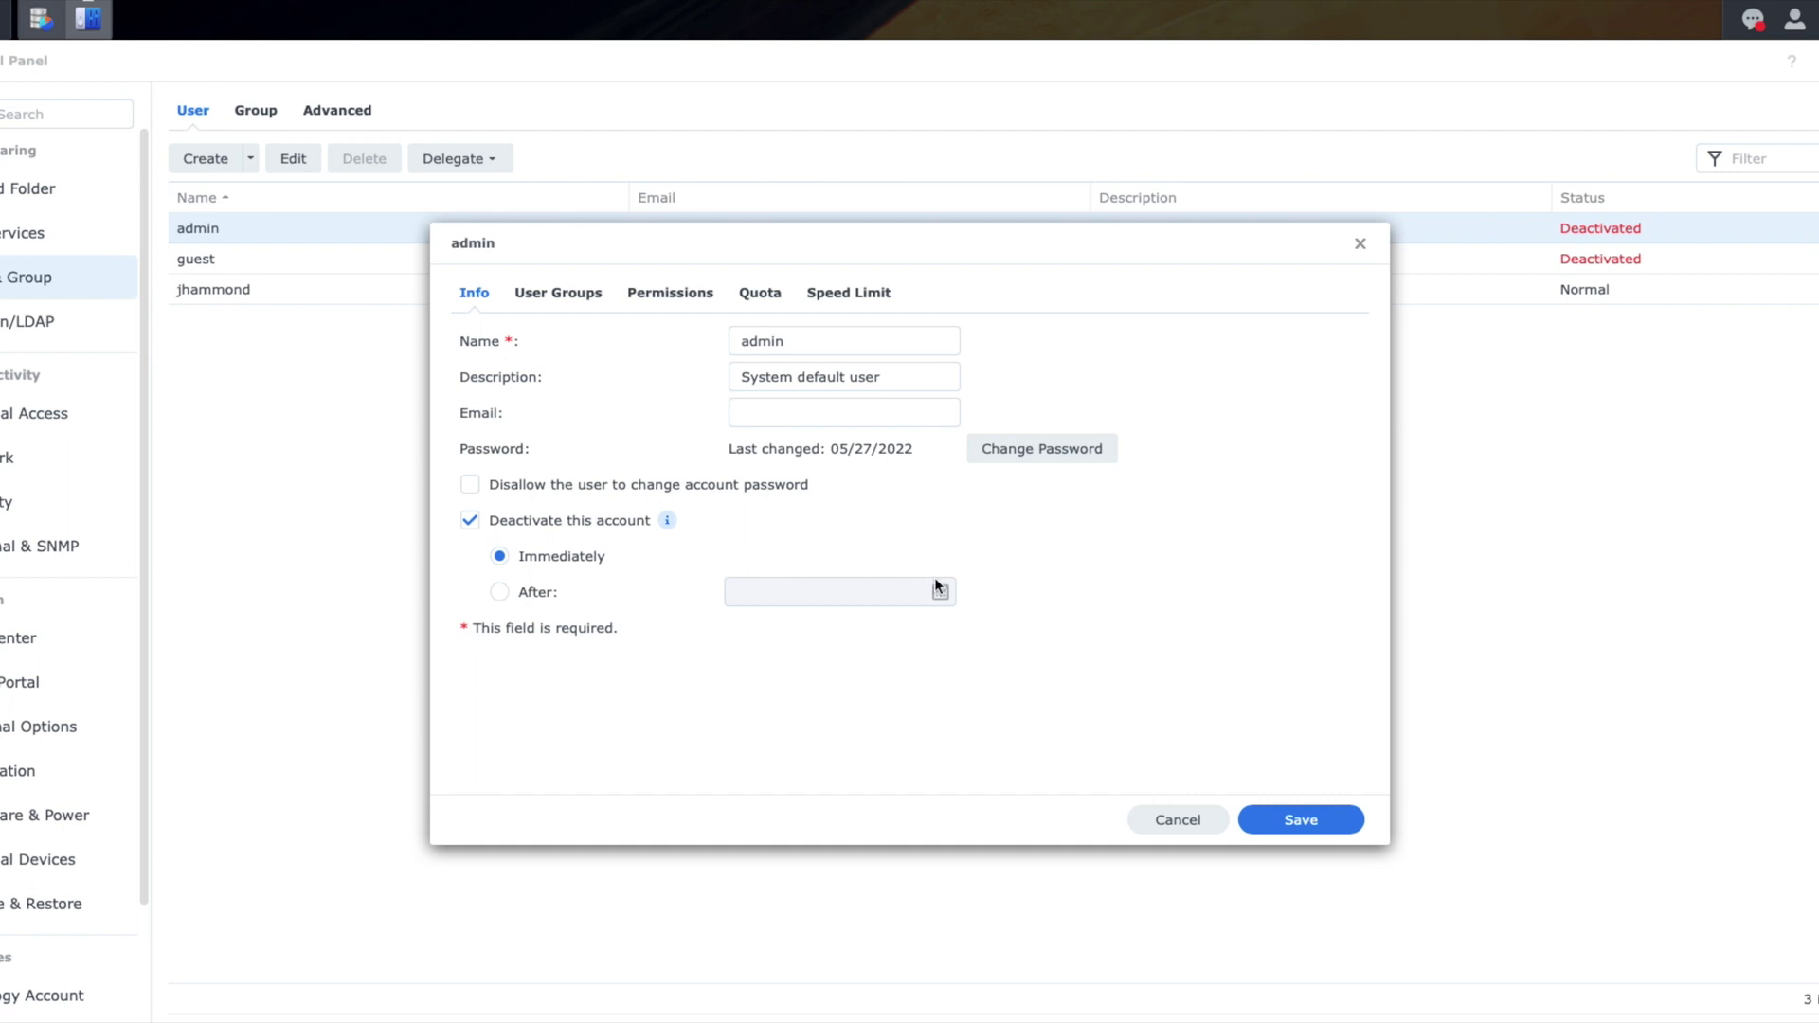
{"action": "left_click", "coordinate": [1175, 823]}
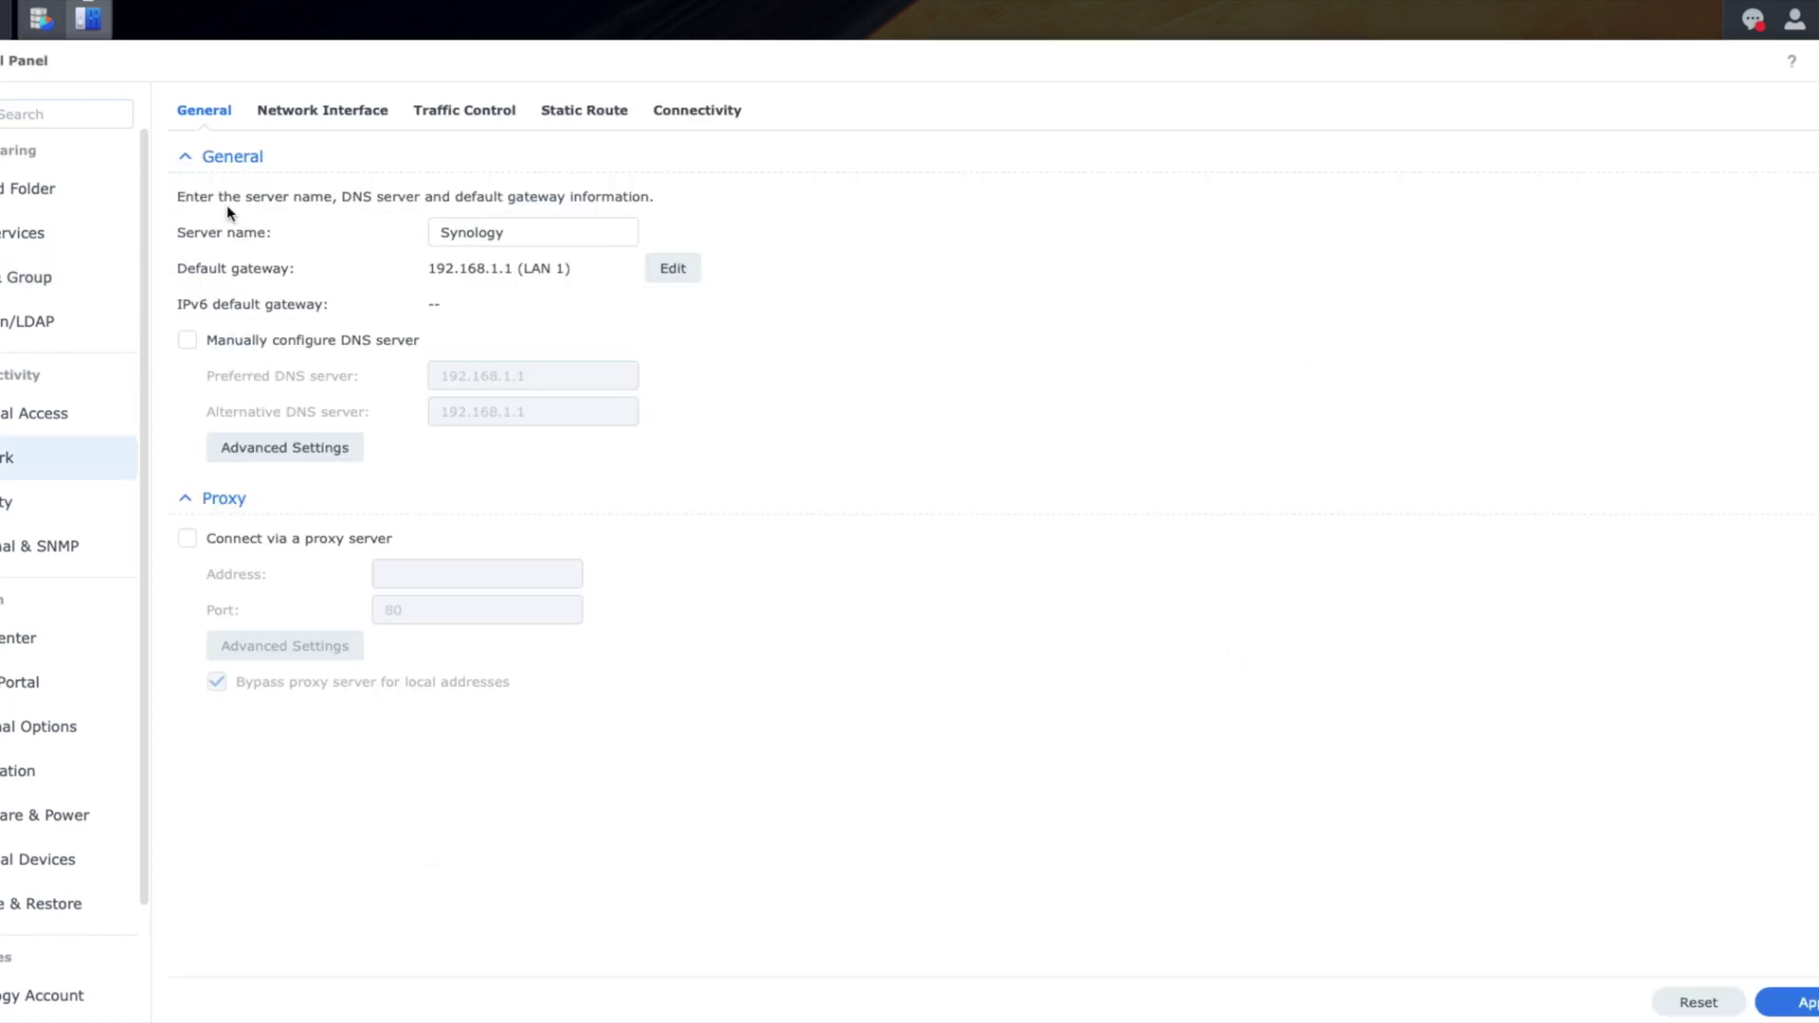
Step: Inspect the LAN 1 and LAN 2 network interfaces and the traffic control rules
{"action": "left_click", "coordinate": [319, 111]}
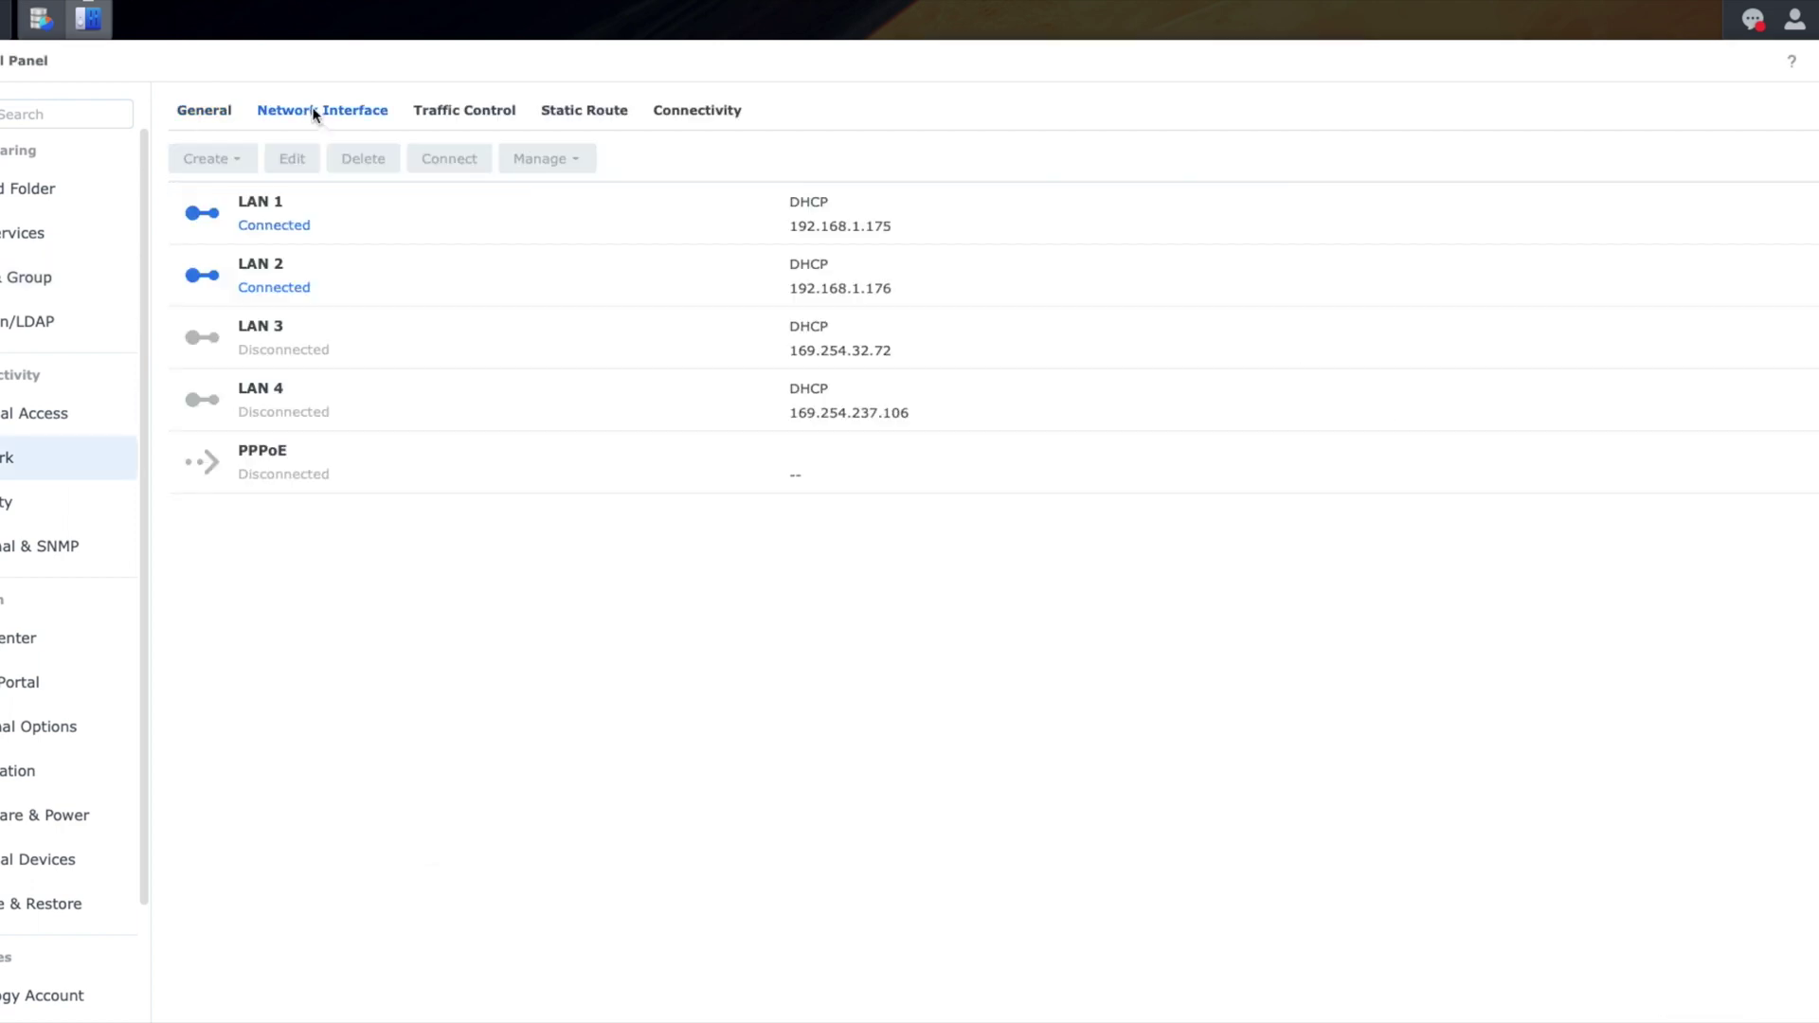
{"action": "left_click", "coordinate": [432, 218]}
{"action": "left_click", "coordinate": [382, 267]}
{"action": "left_click", "coordinate": [370, 219]}
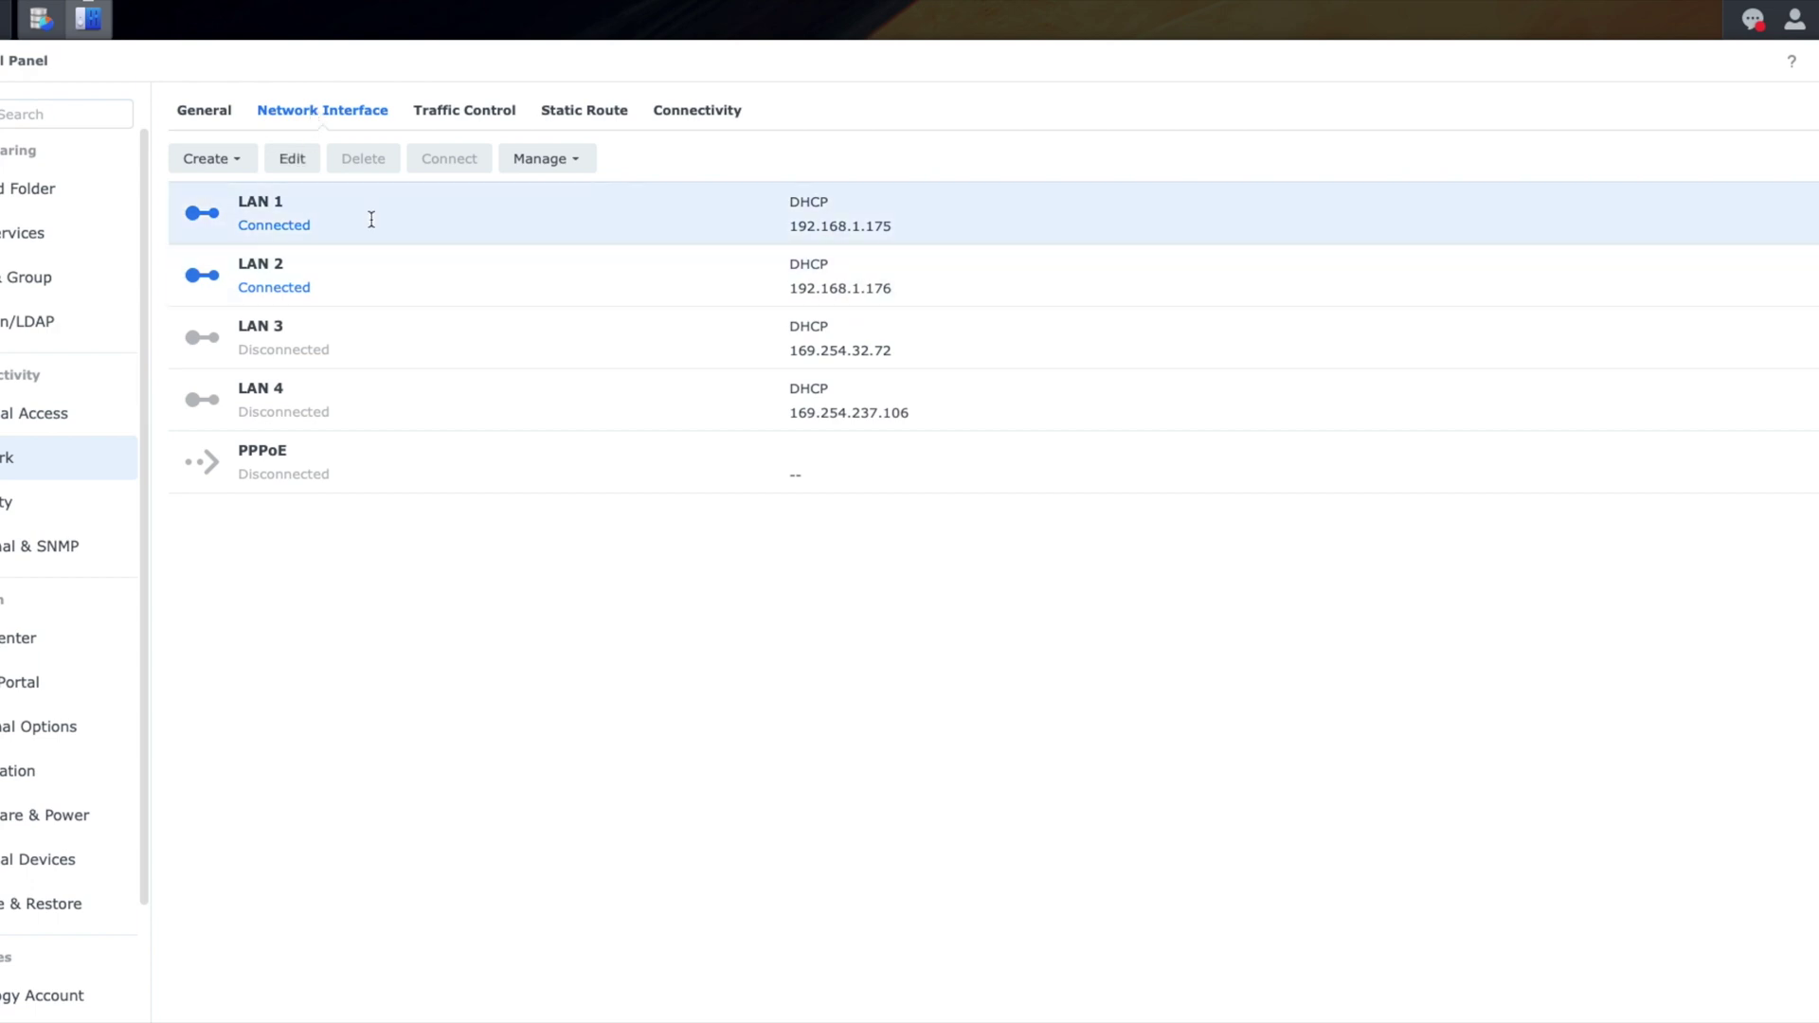
{"action": "left_click", "coordinate": [498, 114]}
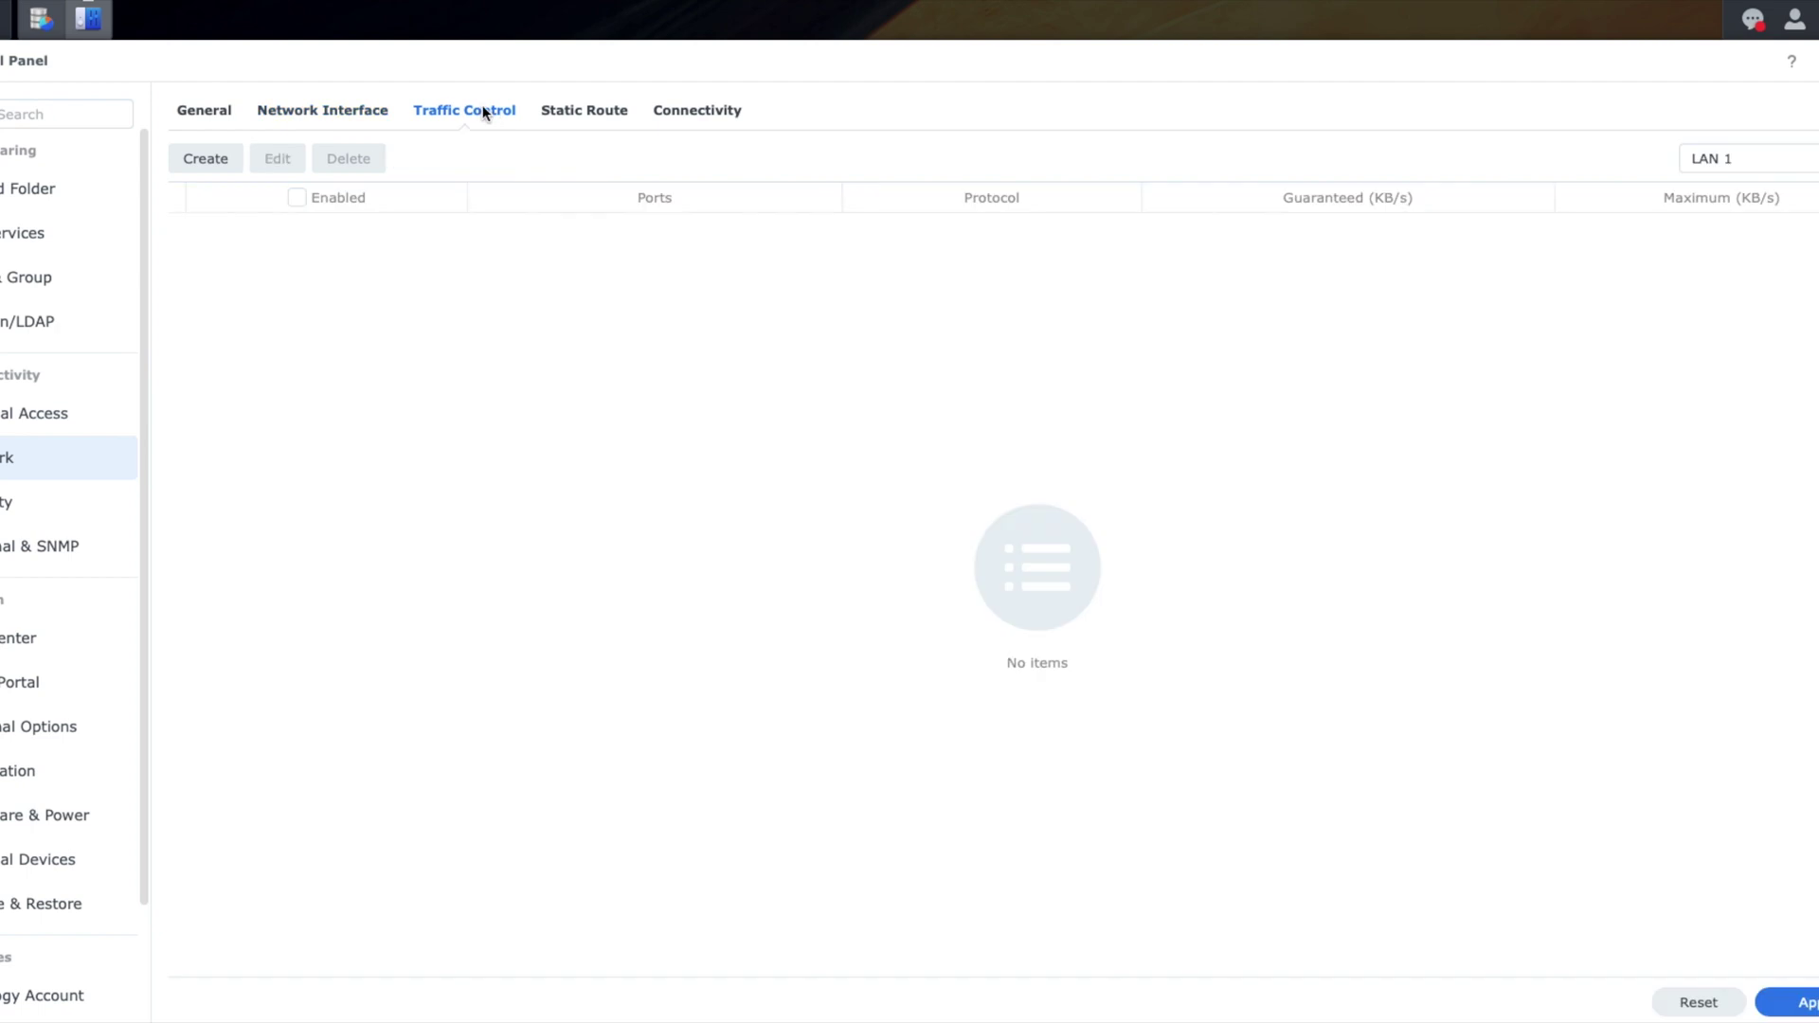
{"action": "left_click", "coordinate": [343, 115]}
{"action": "left_click", "coordinate": [589, 160]}
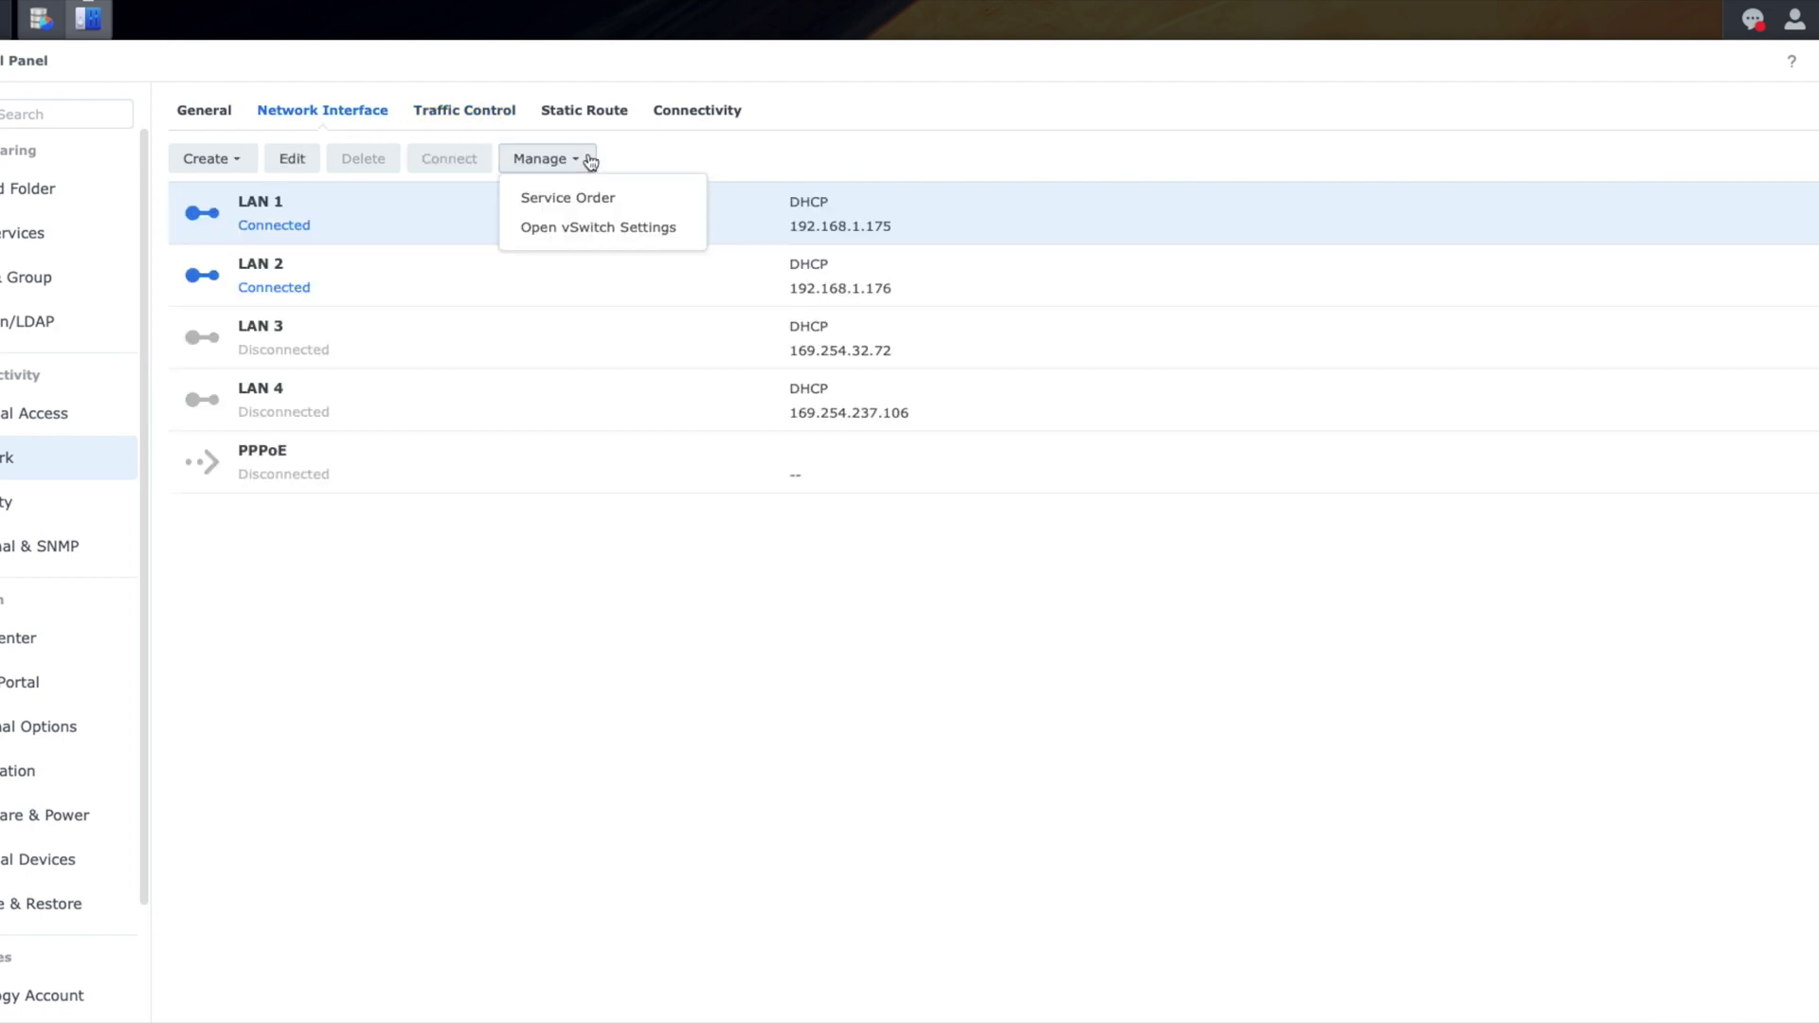
{"action": "left_click", "coordinate": [362, 595]}
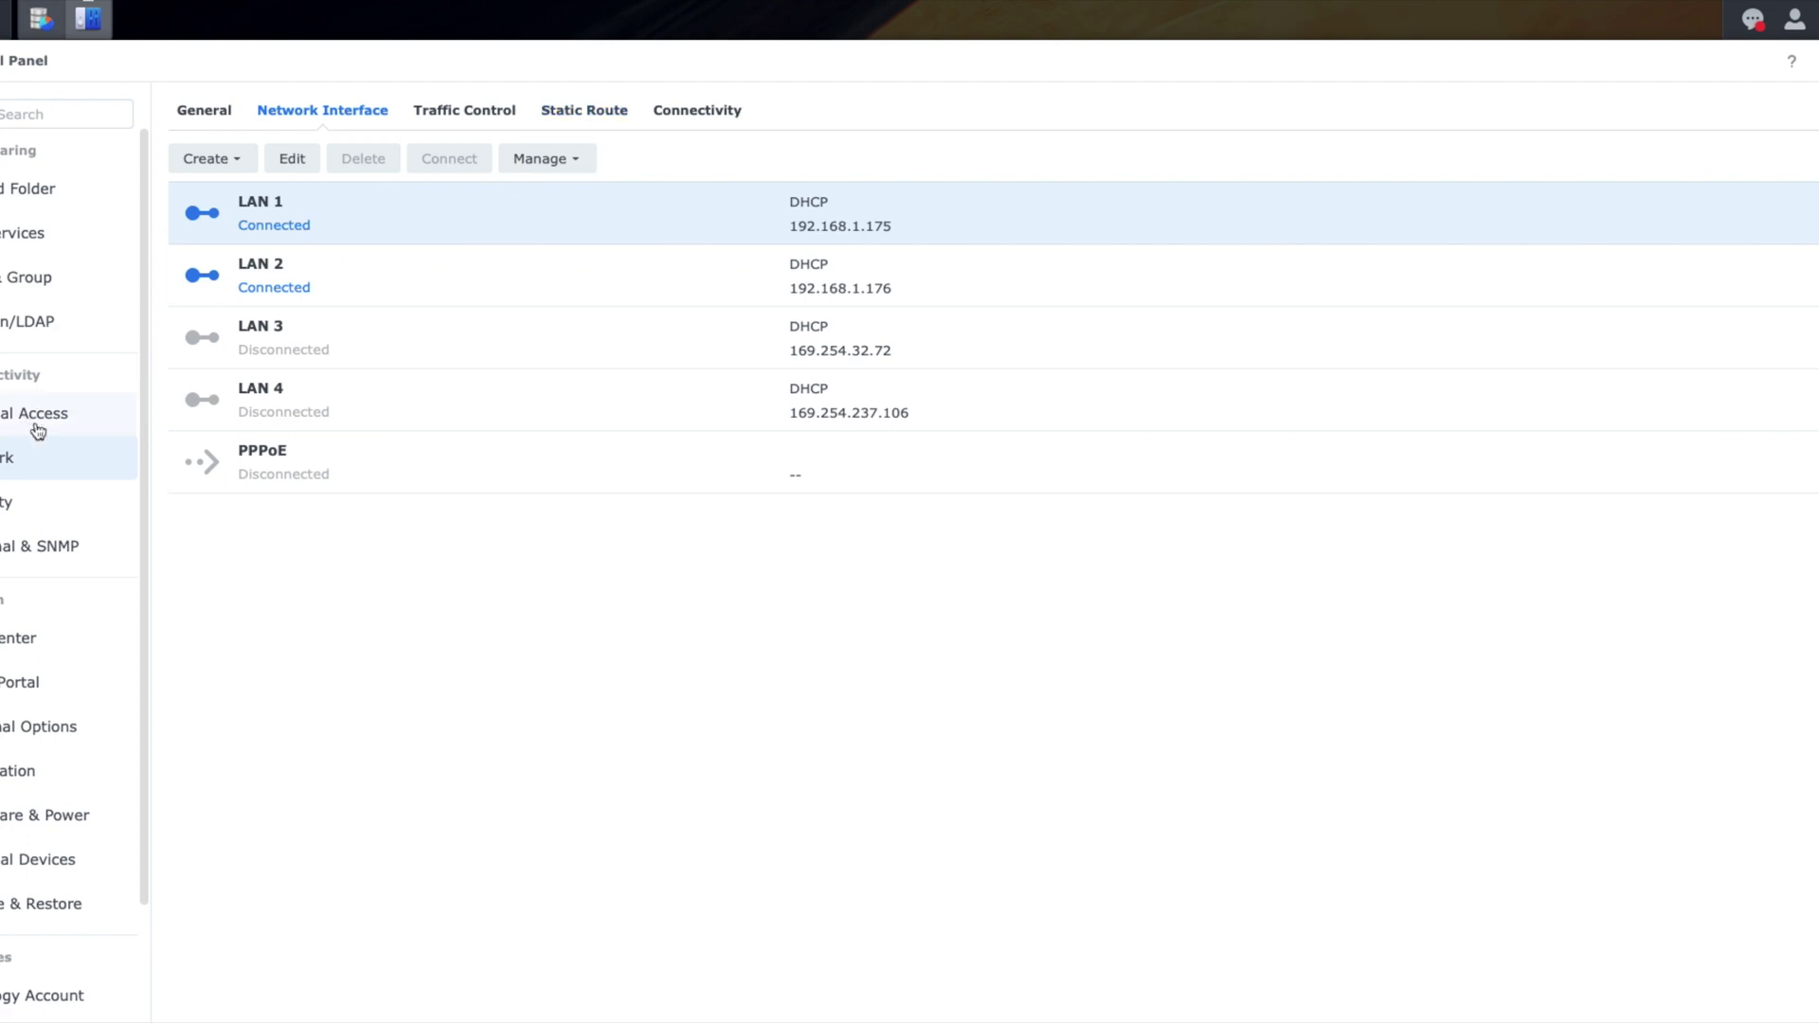
Step: Review the Security account settings and firewall settings
{"action": "left_click", "coordinate": [24, 501]}
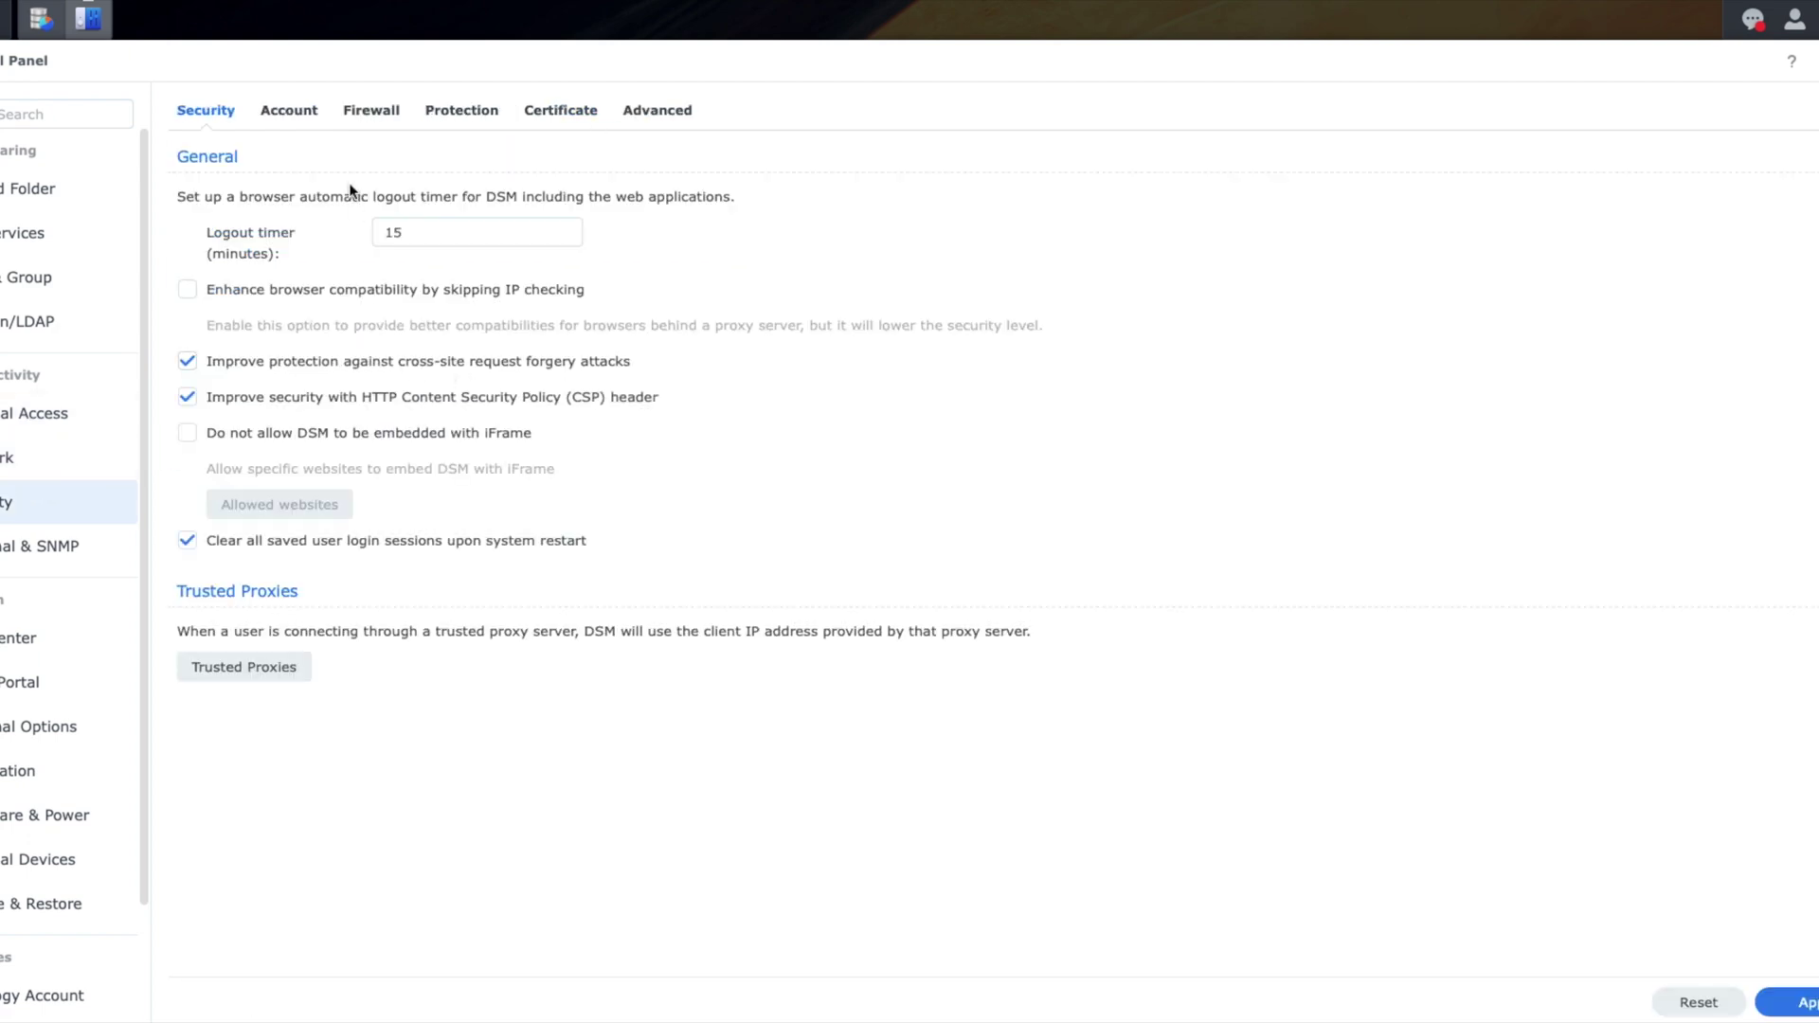
{"action": "left_click", "coordinate": [295, 111]}
{"action": "left_click", "coordinate": [371, 110]}
{"action": "scroll", "coordinate": [20, 495], "scroll_direction": "down", "scroll_amount": 3}
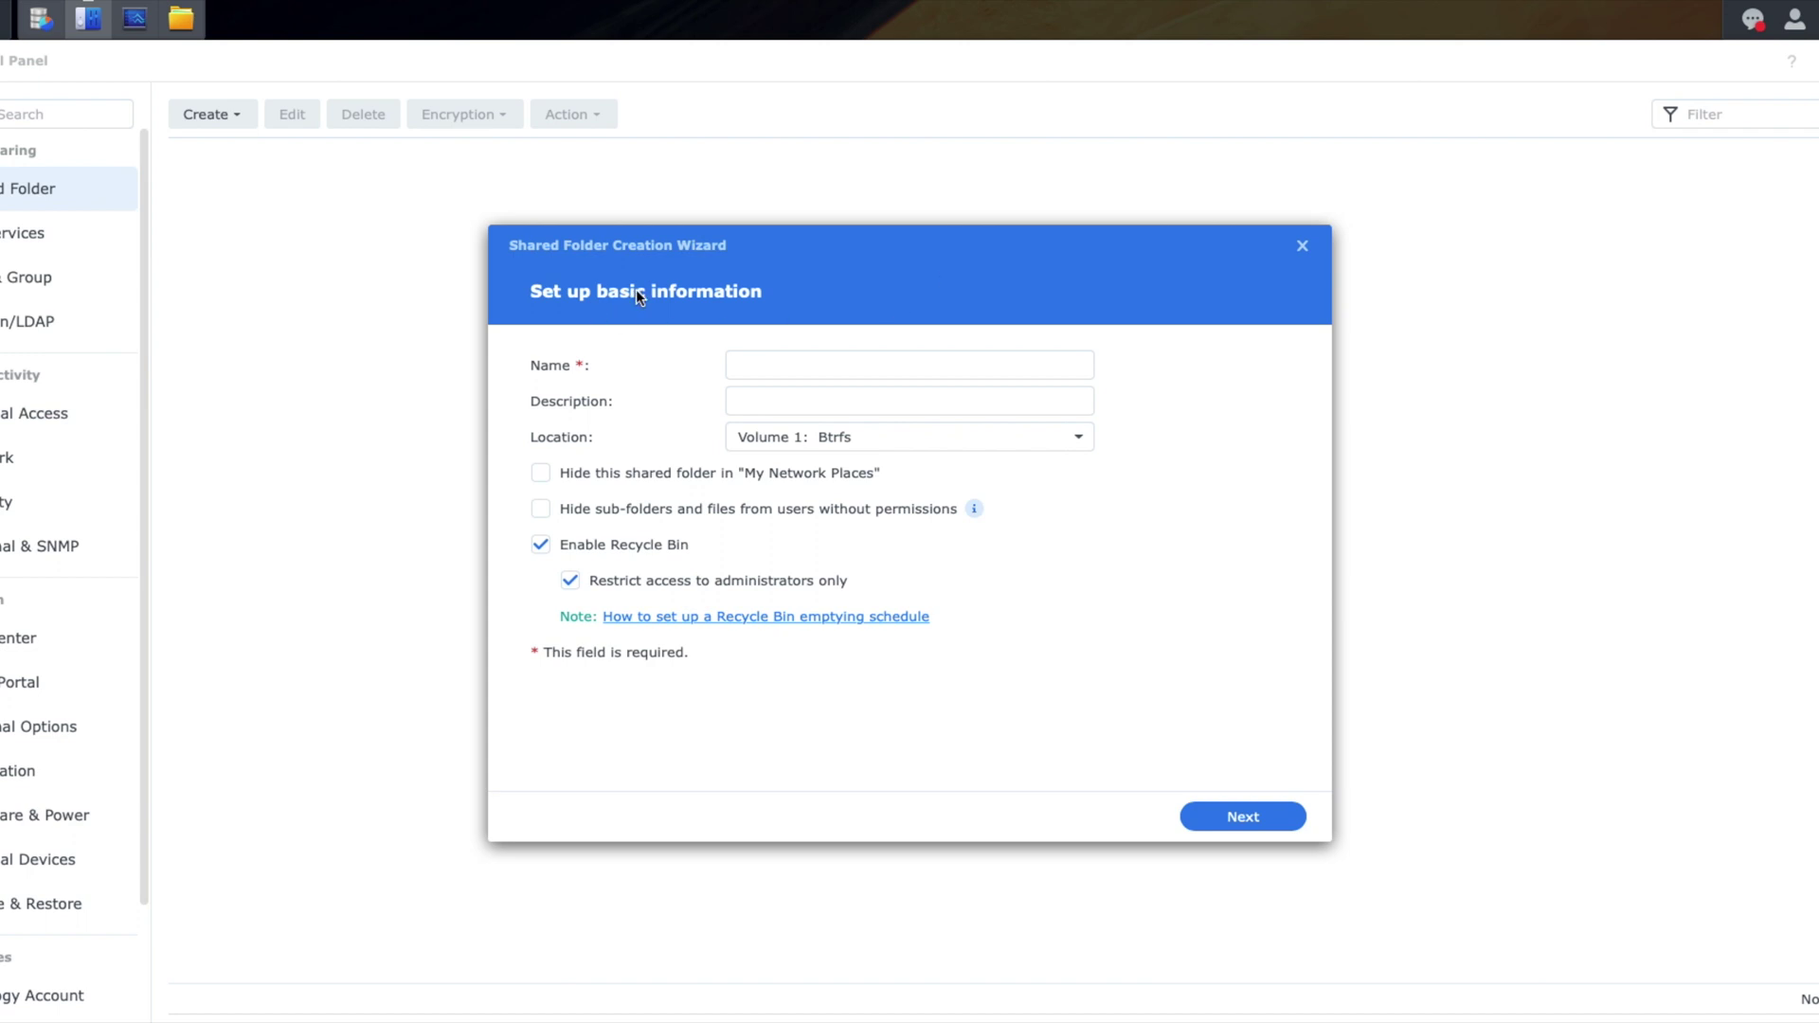
Step: Create the MyCloud shared folder on Volume 1: Btrfs and apply the existing user permissions unchanged
{"action": "left_click", "coordinate": [793, 367]}
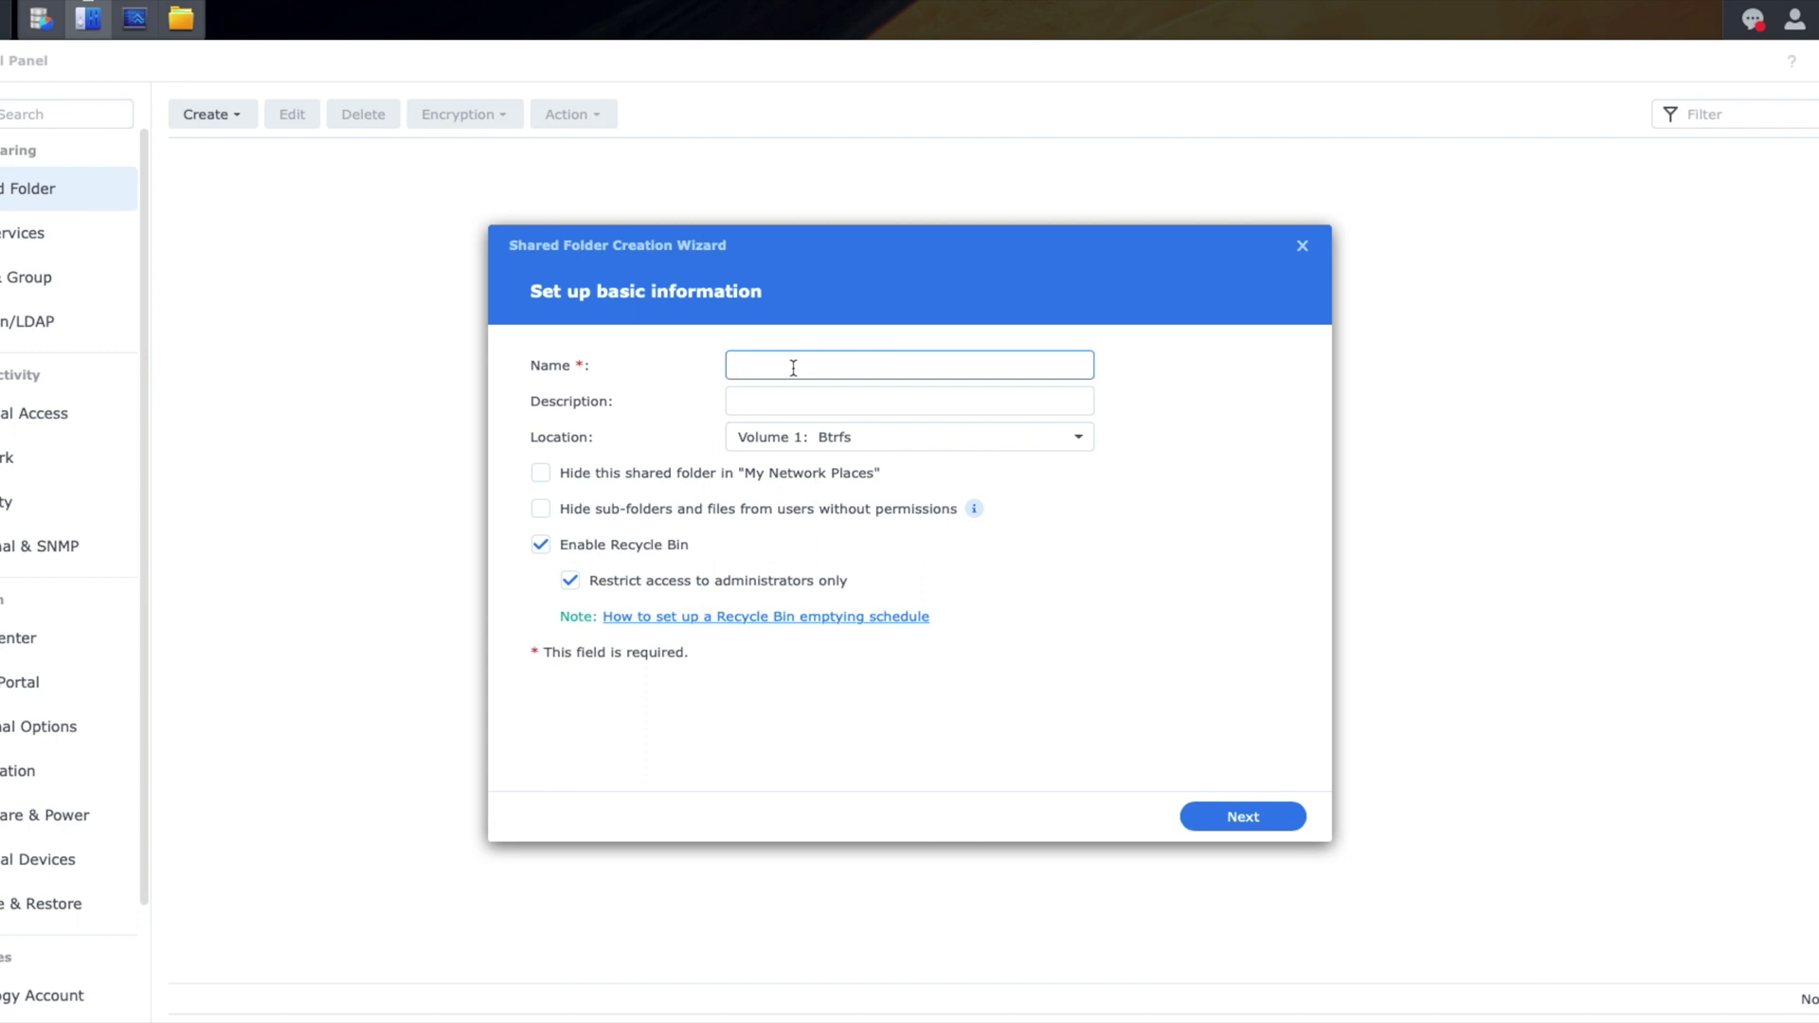
{"action": "type", "text": "MyCloud"}
{"action": "left_click", "coordinate": [804, 407]}
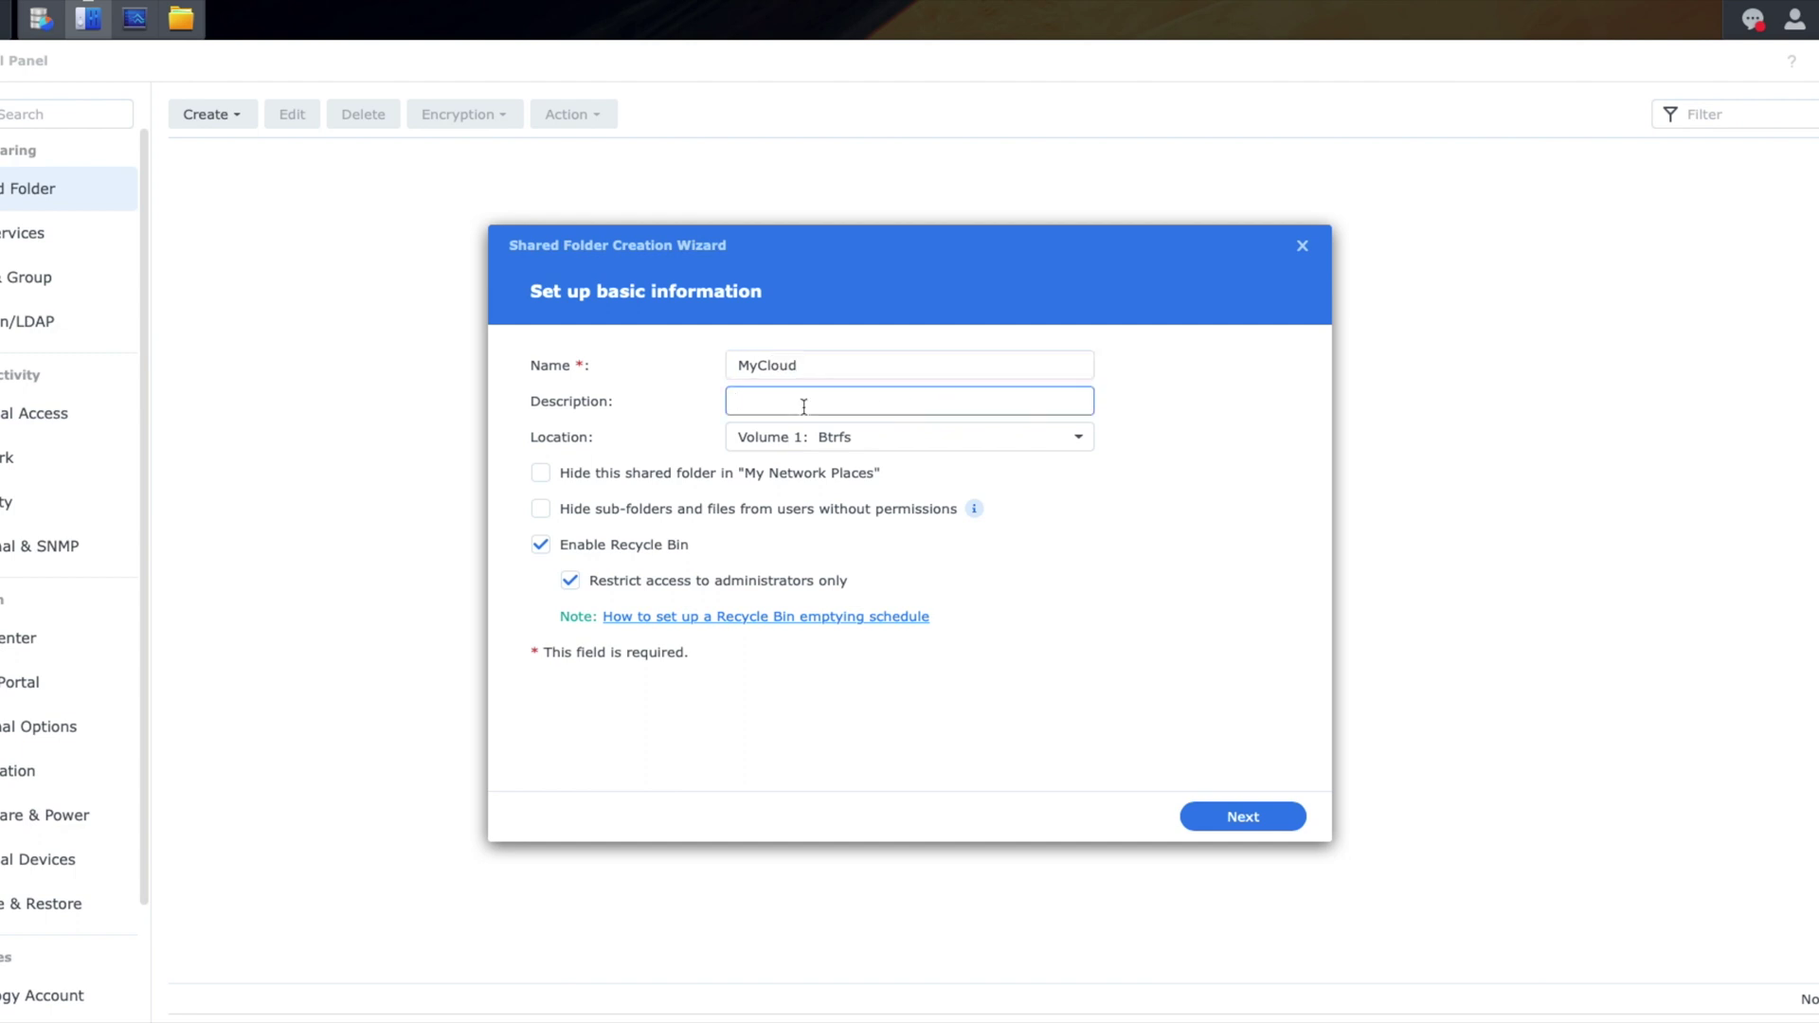
{"action": "left_click", "coordinate": [929, 440]}
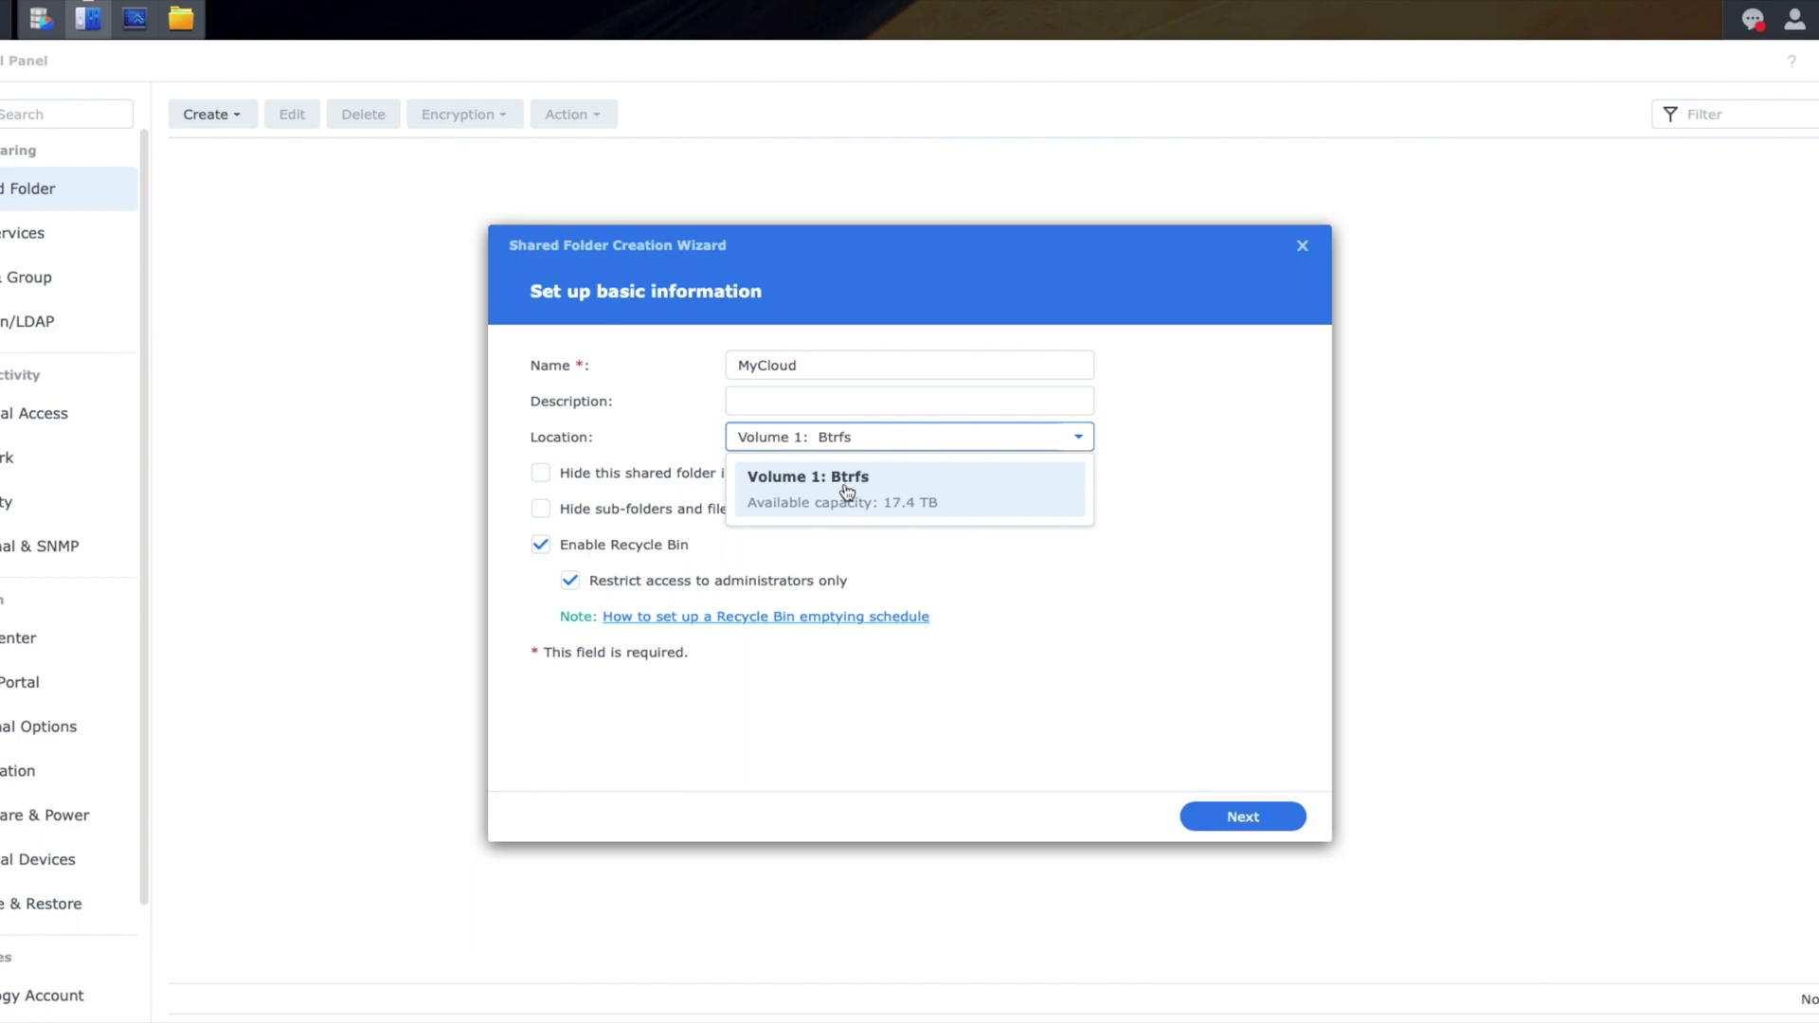
{"action": "left_click", "coordinate": [652, 403]}
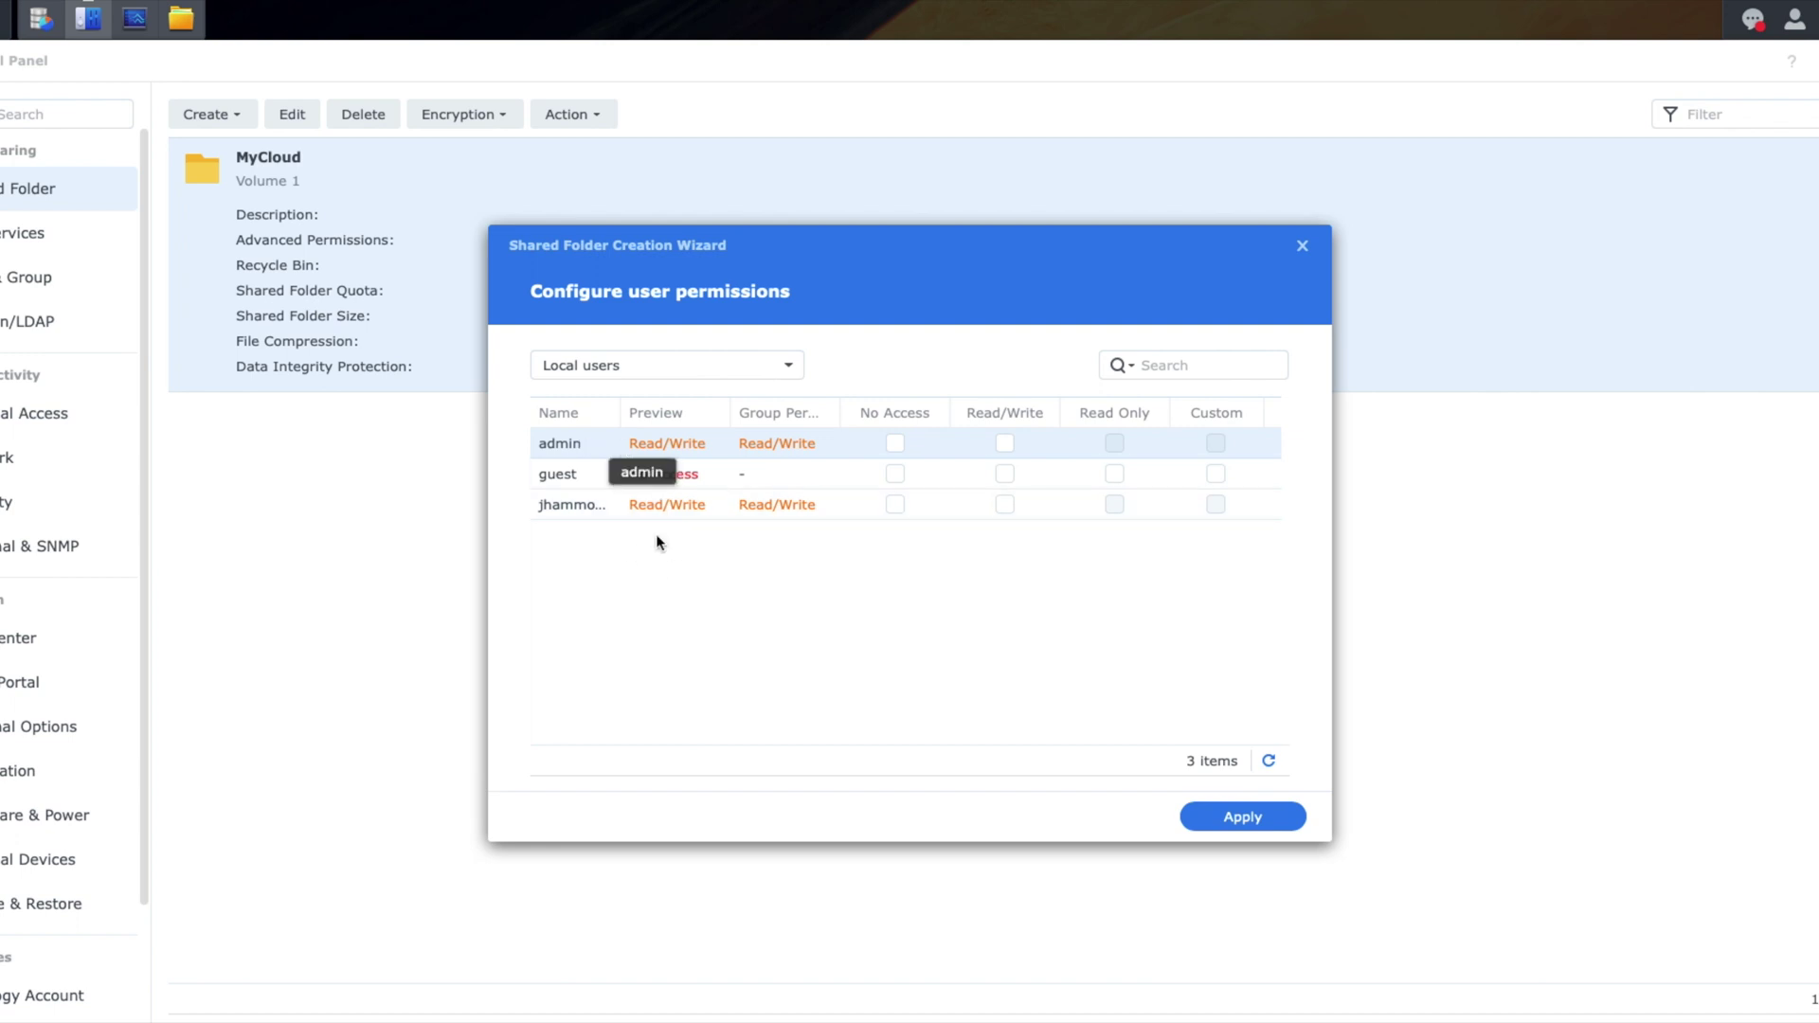
{"action": "left_click", "coordinate": [575, 507]}
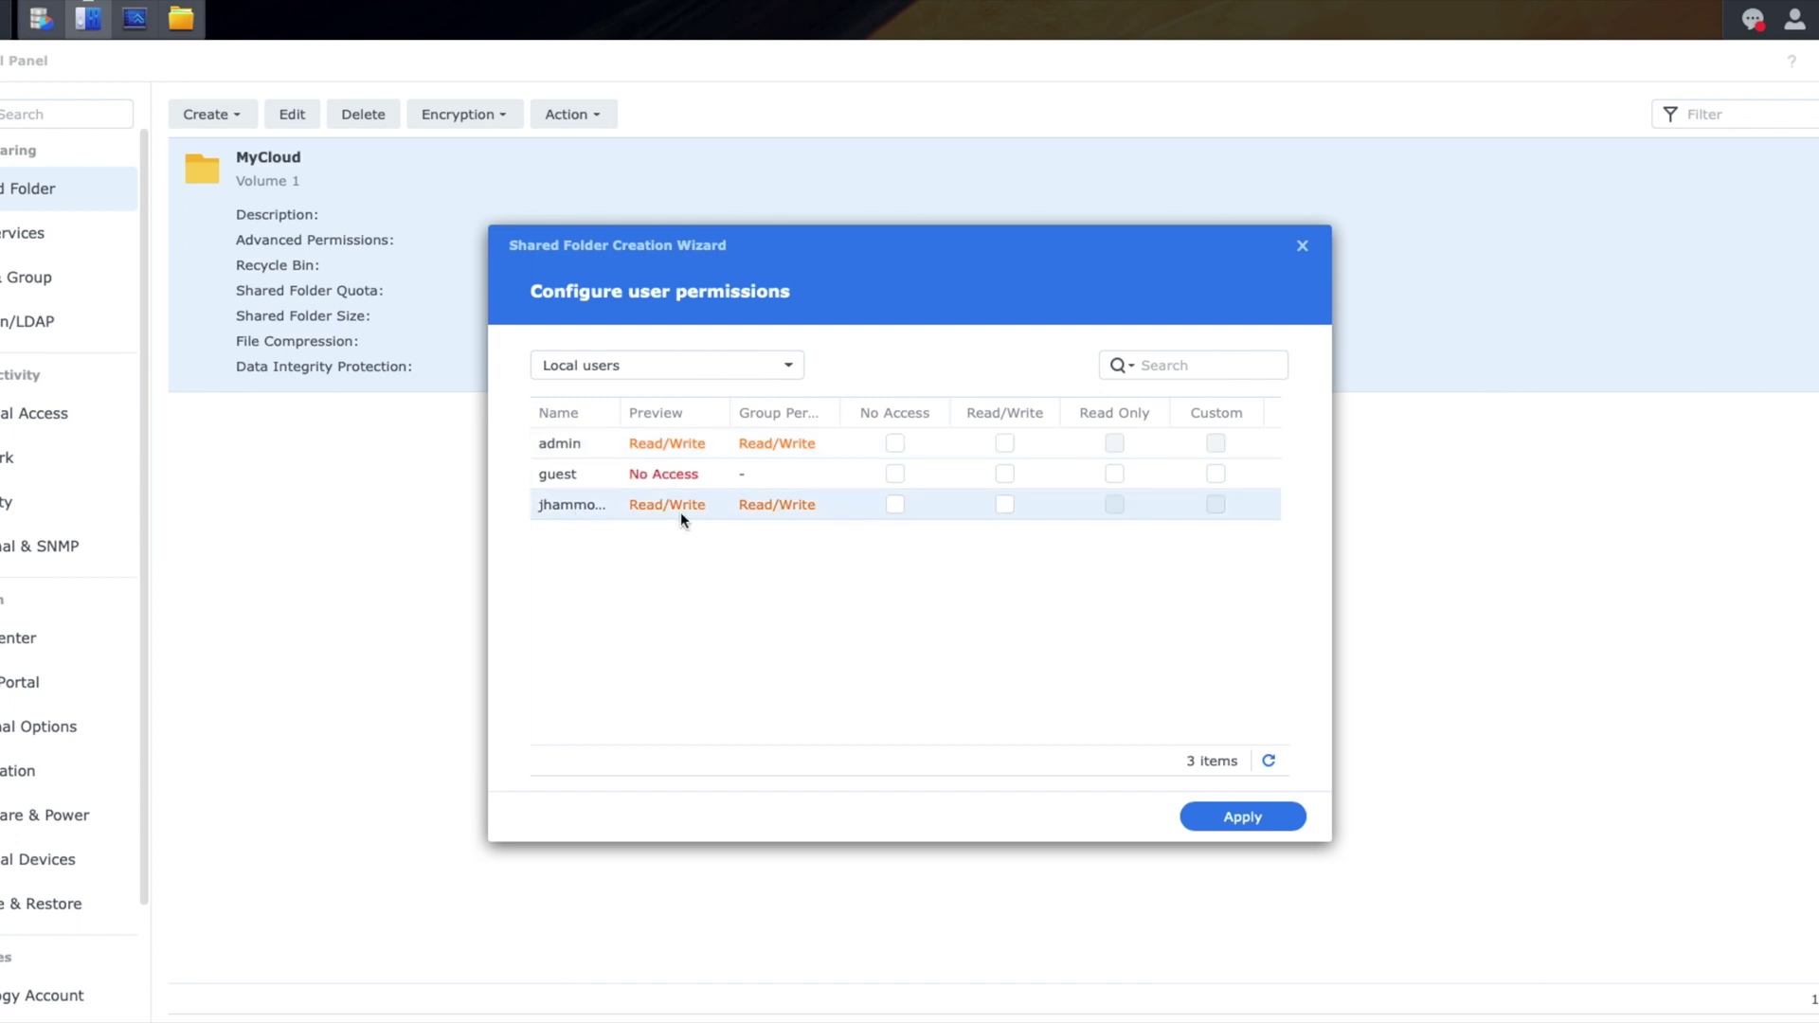
{"action": "left_click", "coordinate": [1258, 819]}
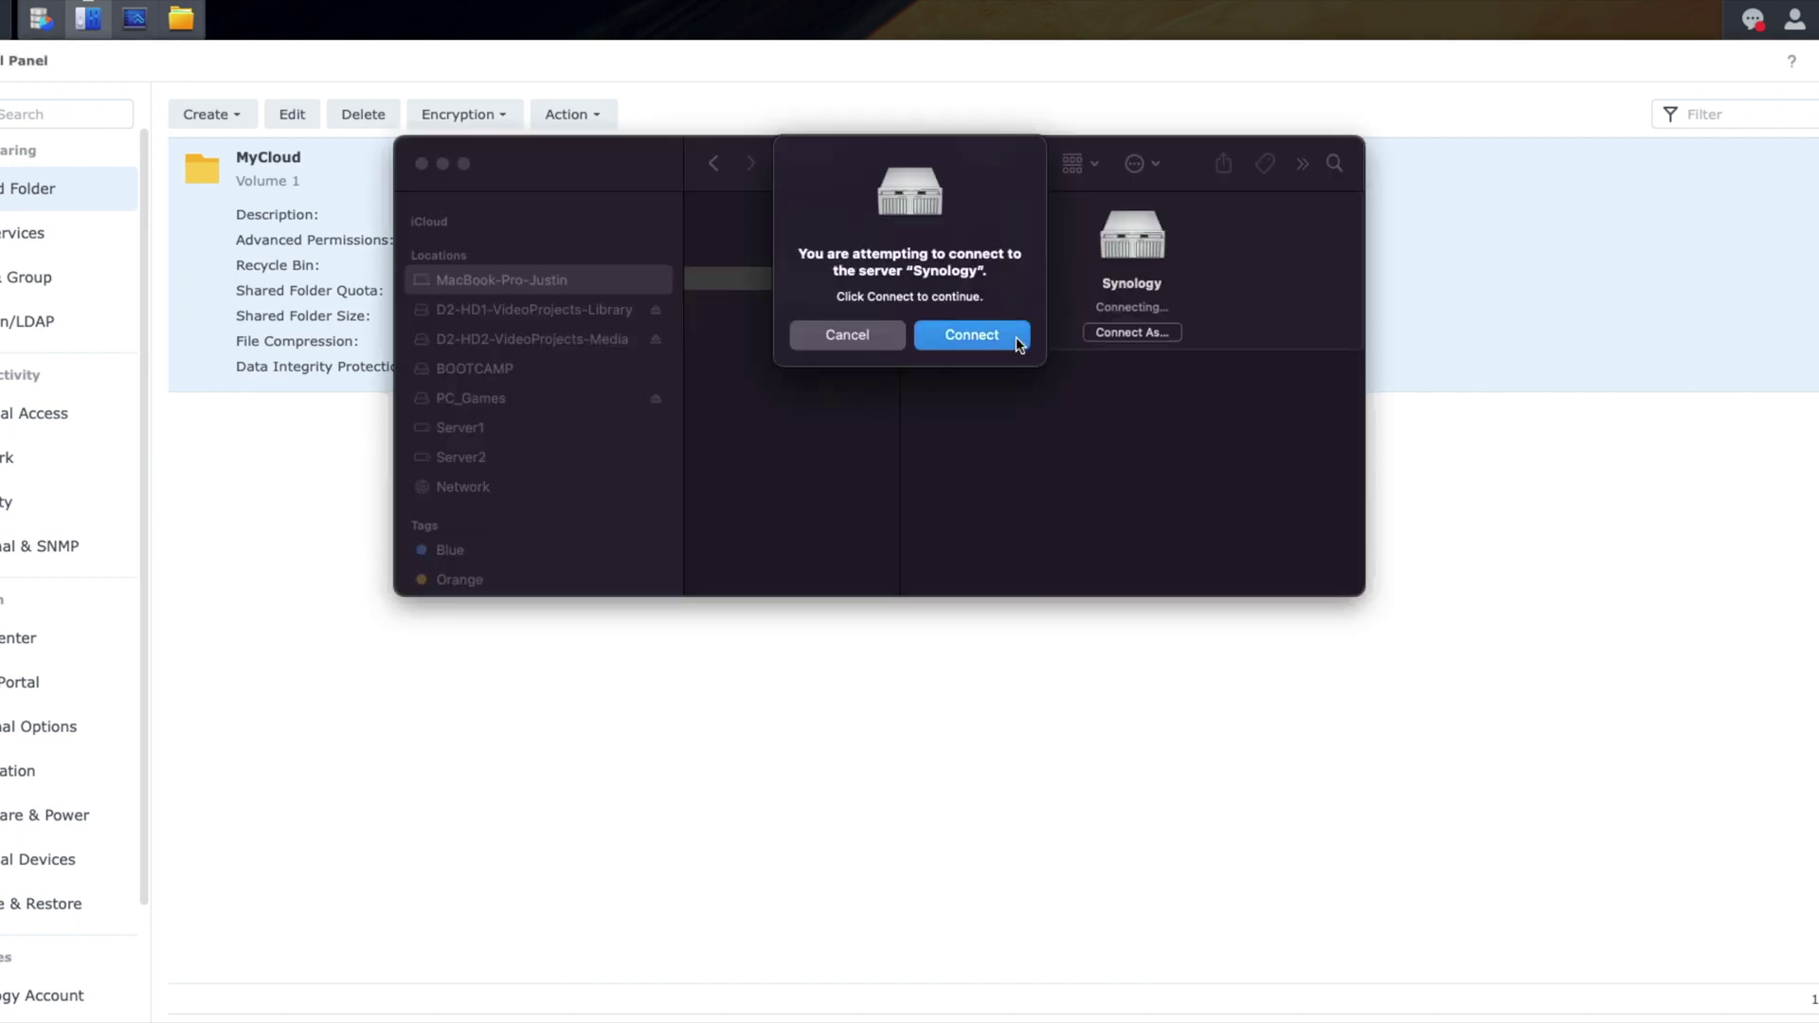
Step: Sign in to the Synology as a registered user, save the password in the keychain, and open MyCloud
{"action": "left_click", "coordinate": [1016, 337]}
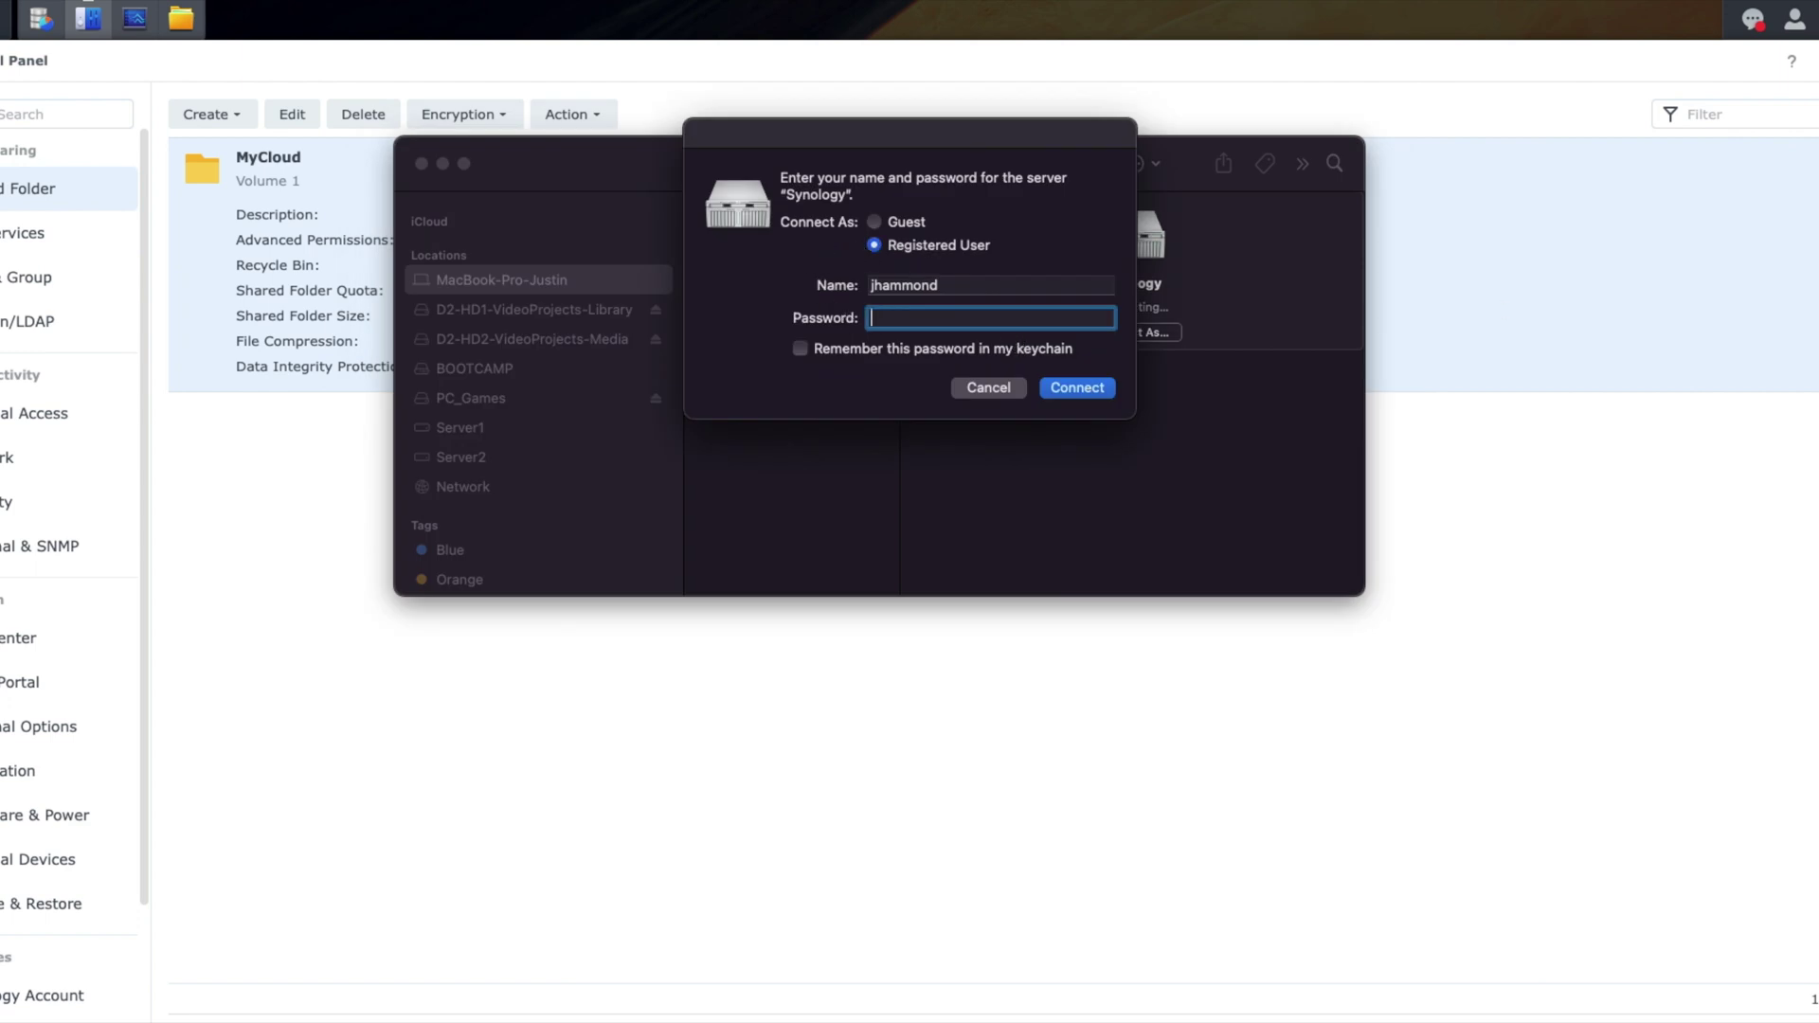
{"action": "left_click", "coordinate": [957, 319]}
{"action": "key", "text": "super+v"}
{"action": "left_click", "coordinate": [922, 356]}
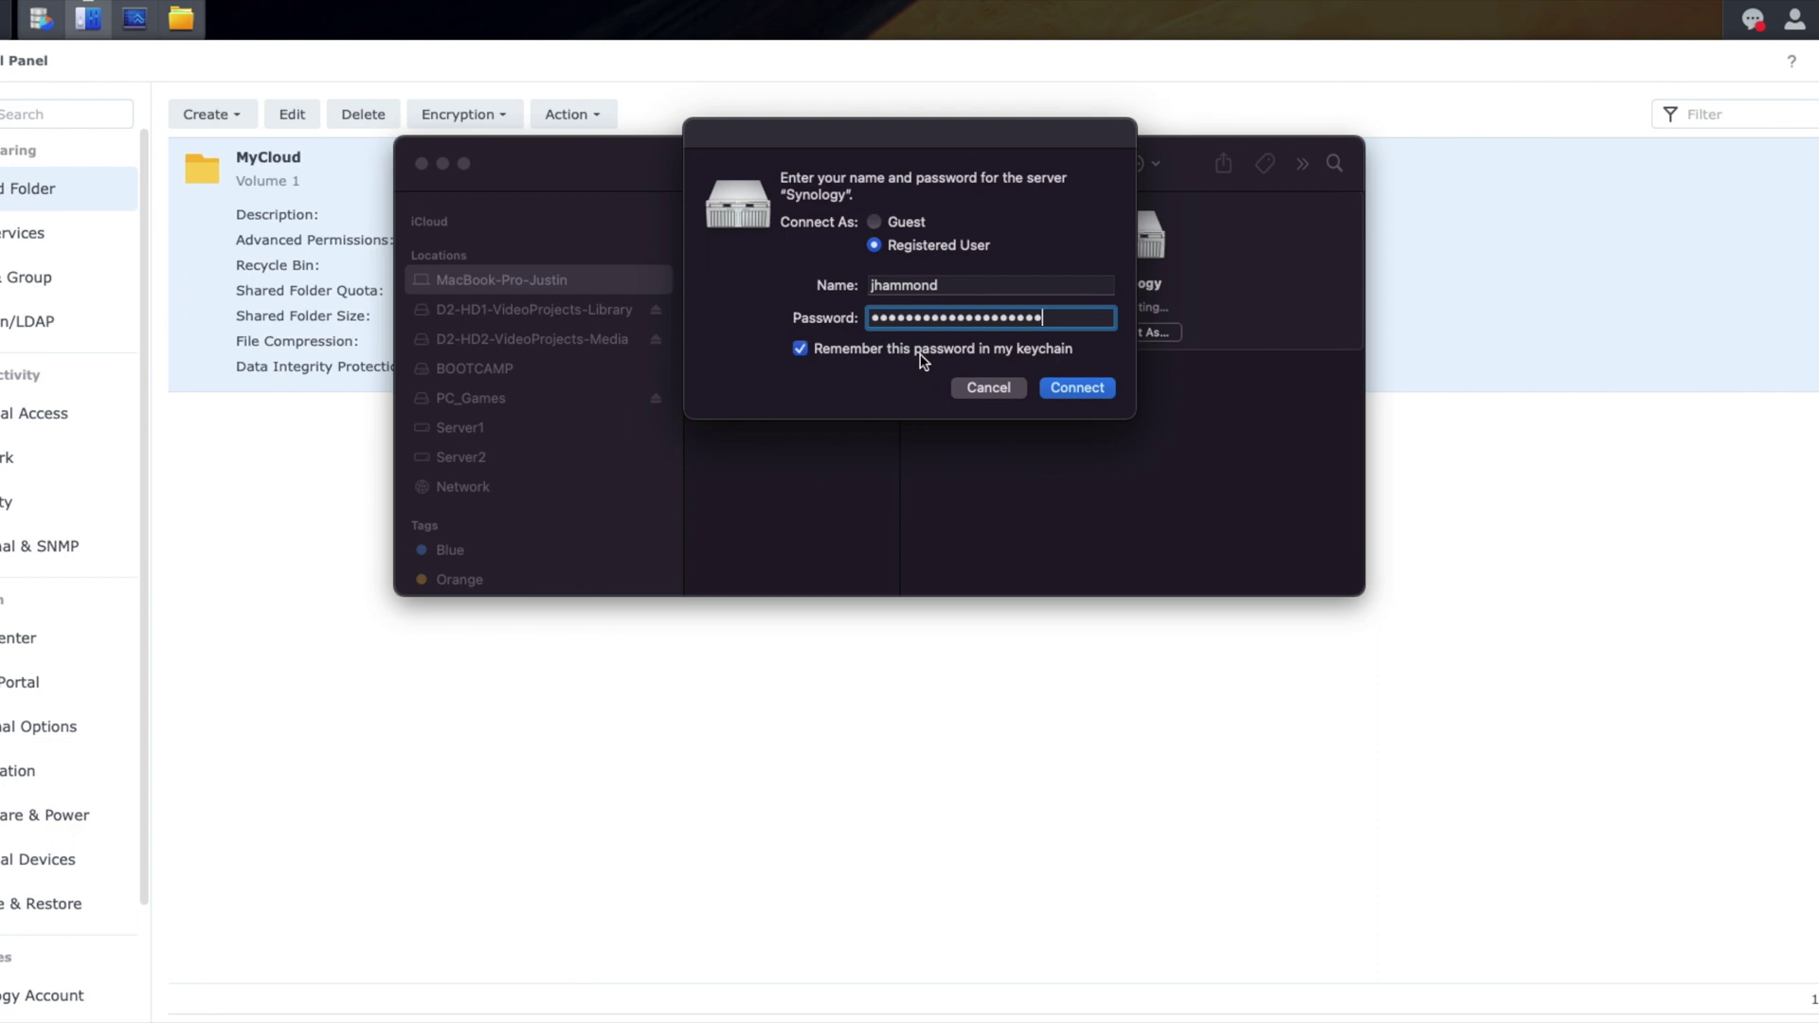
{"action": "left_click", "coordinate": [1096, 394]}
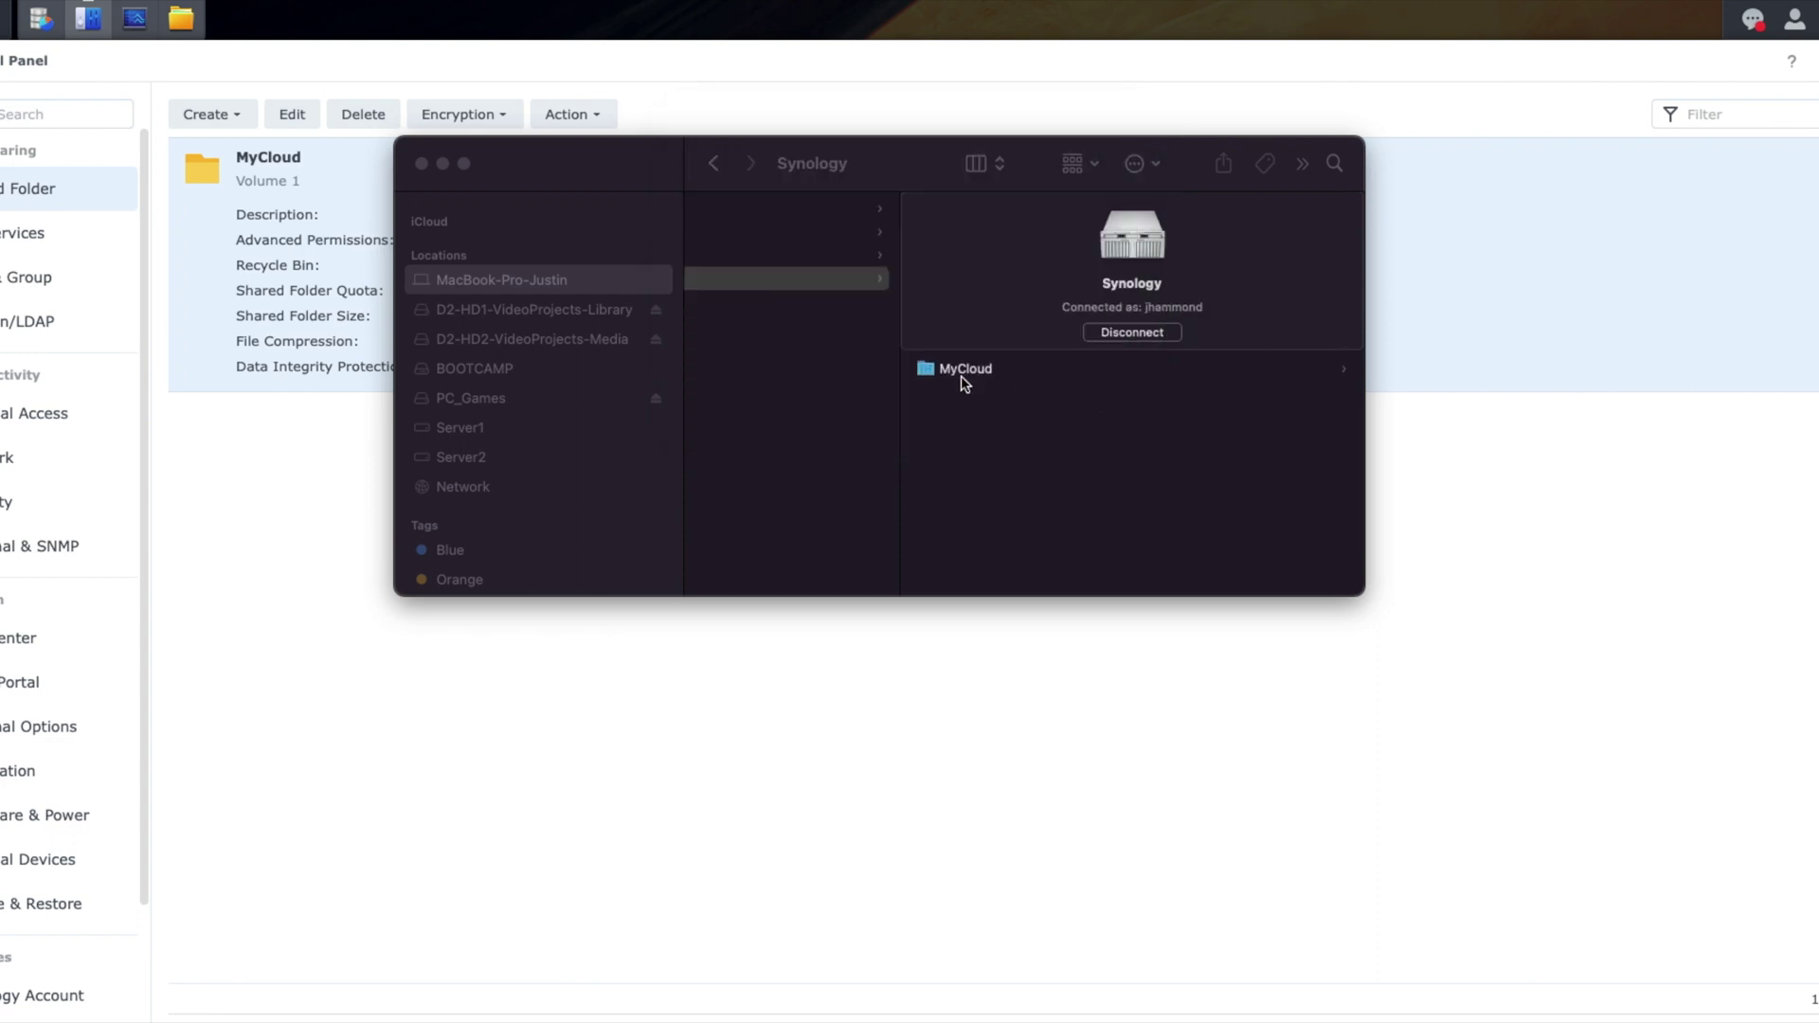
{"action": "left_click", "coordinate": [960, 372]}
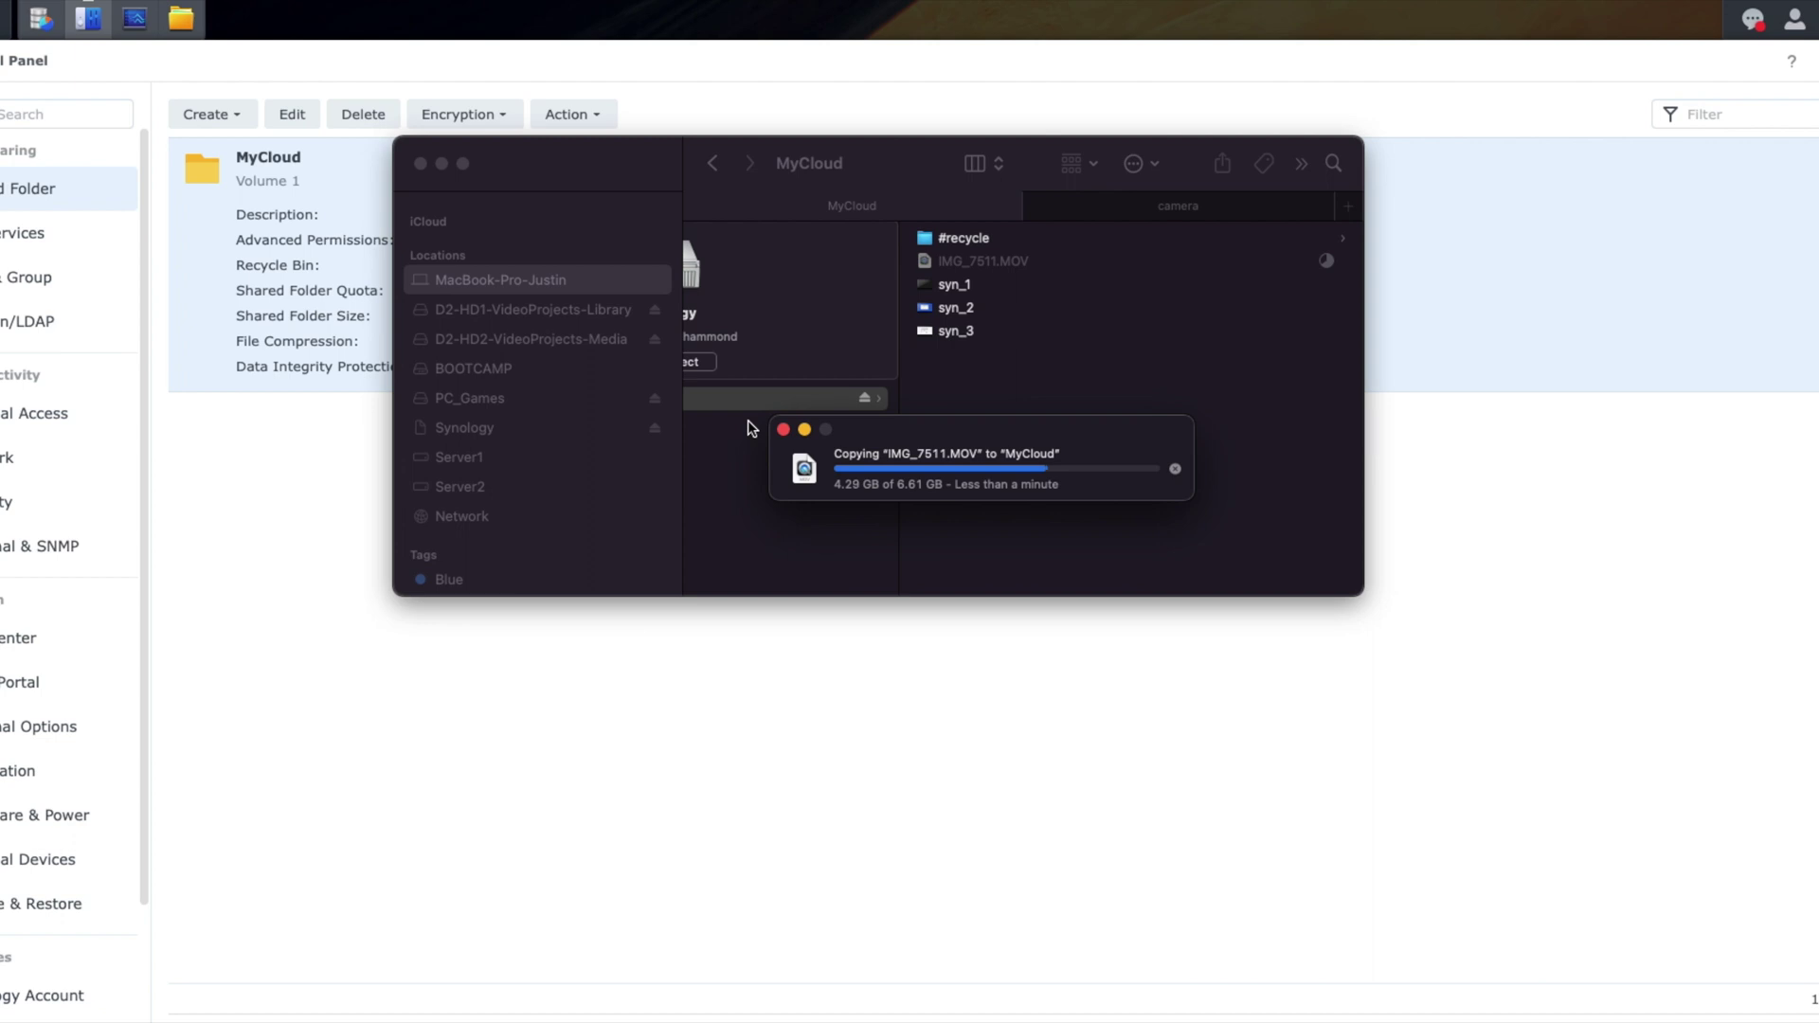
{"action": "key", "text": "super+space"}
Step: Launch Activity Monitor from Spotlight and show disk activity for the DSM browser process
{"action": "type", "text": "actig"}
{"action": "key", "text": "BackSpace"}
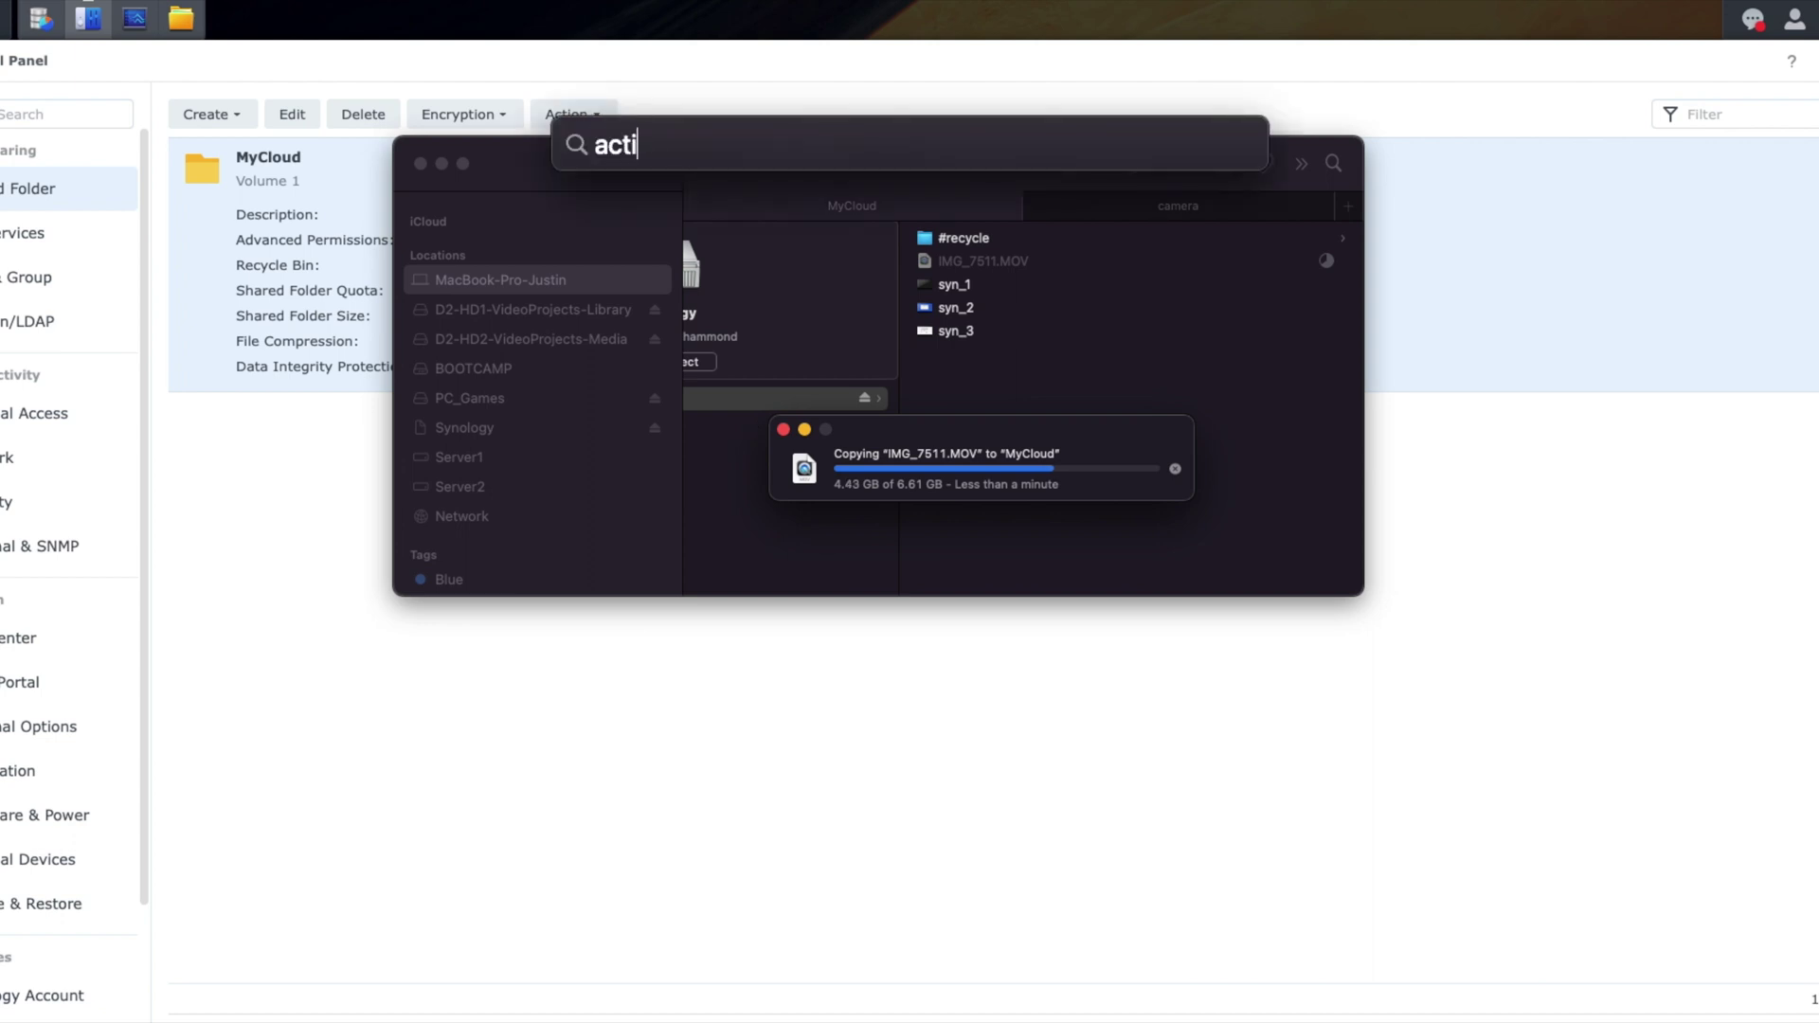
{"action": "type", "text": "vit"}
{"action": "key", "text": "Return"}
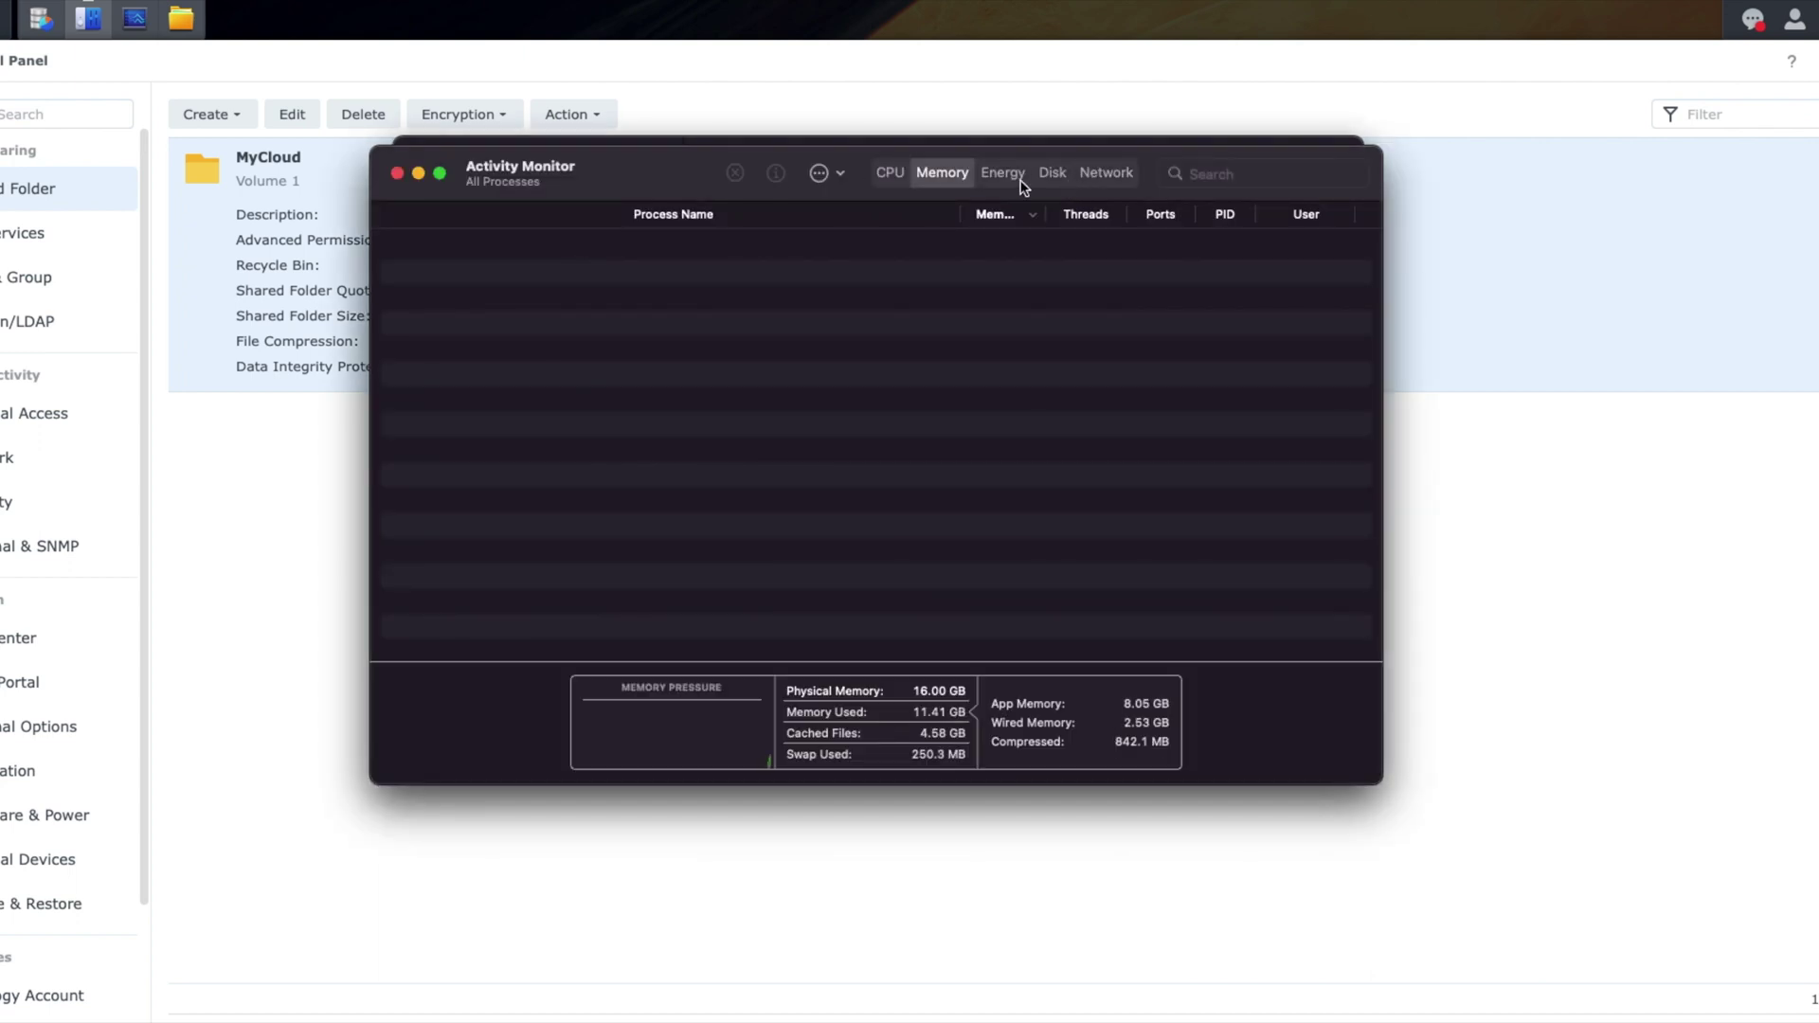
{"action": "left_click", "coordinate": [1052, 173]}
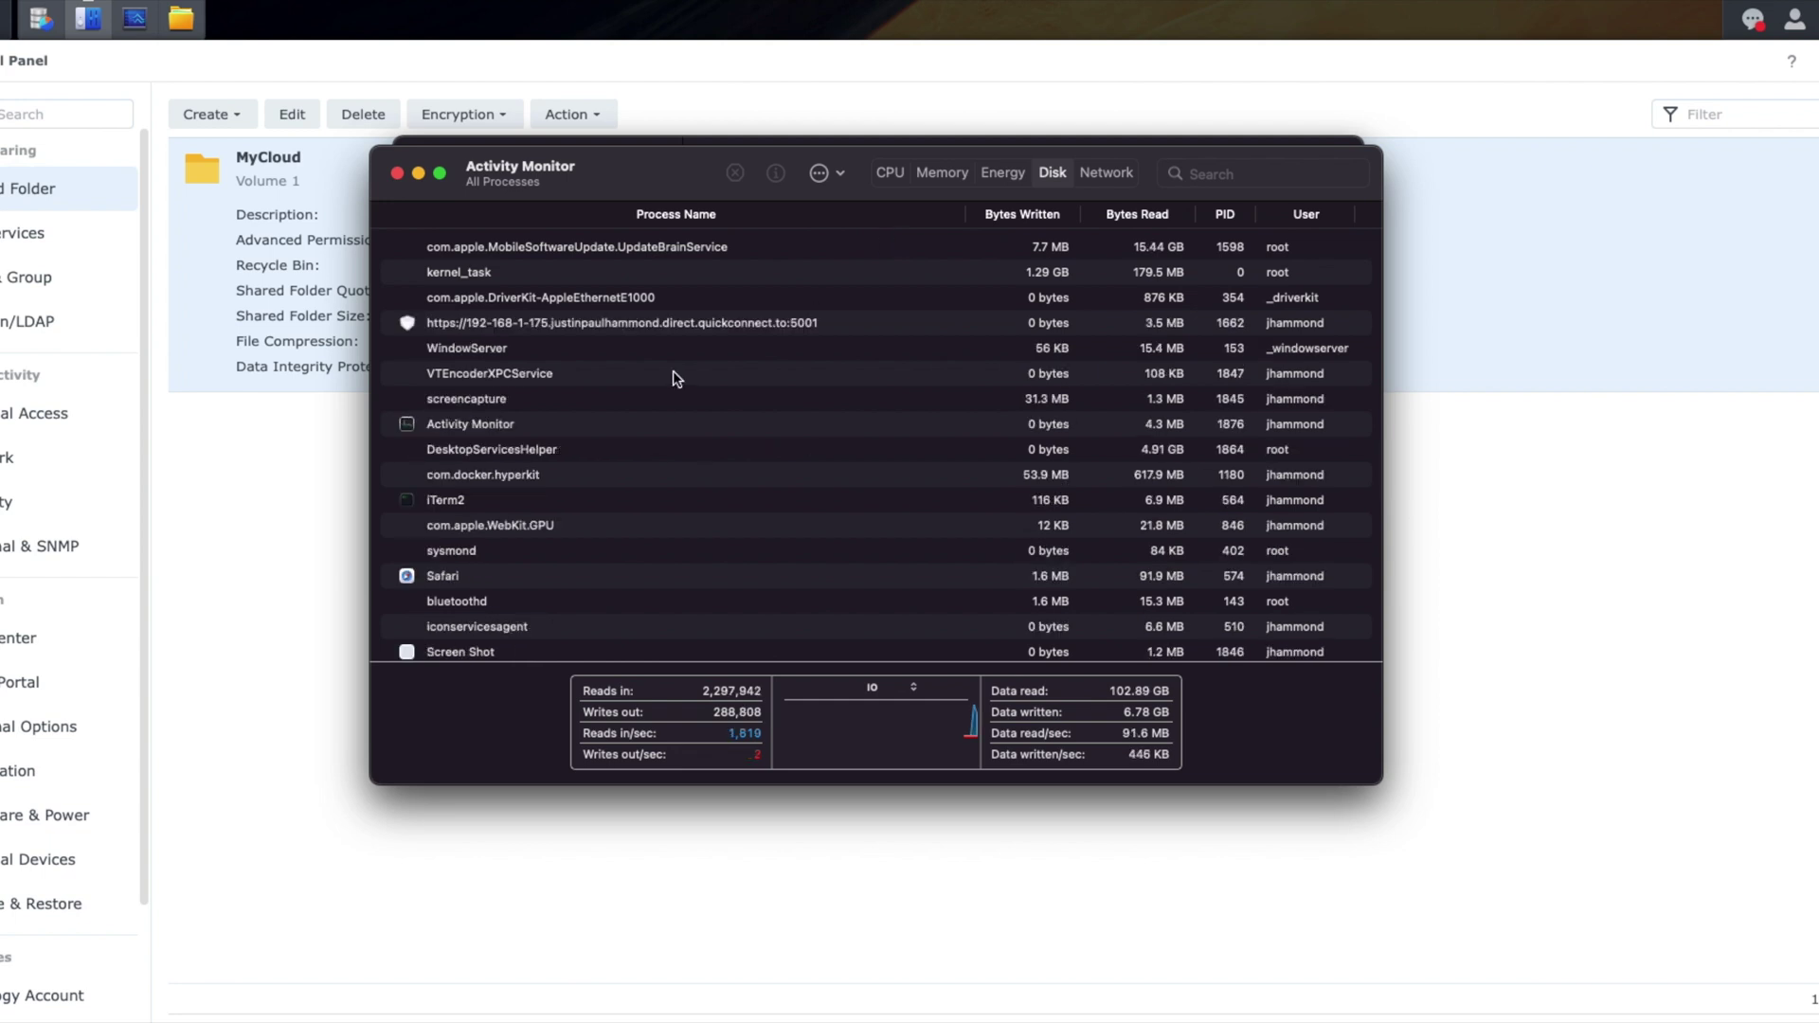
{"action": "left_click", "coordinate": [589, 322]}
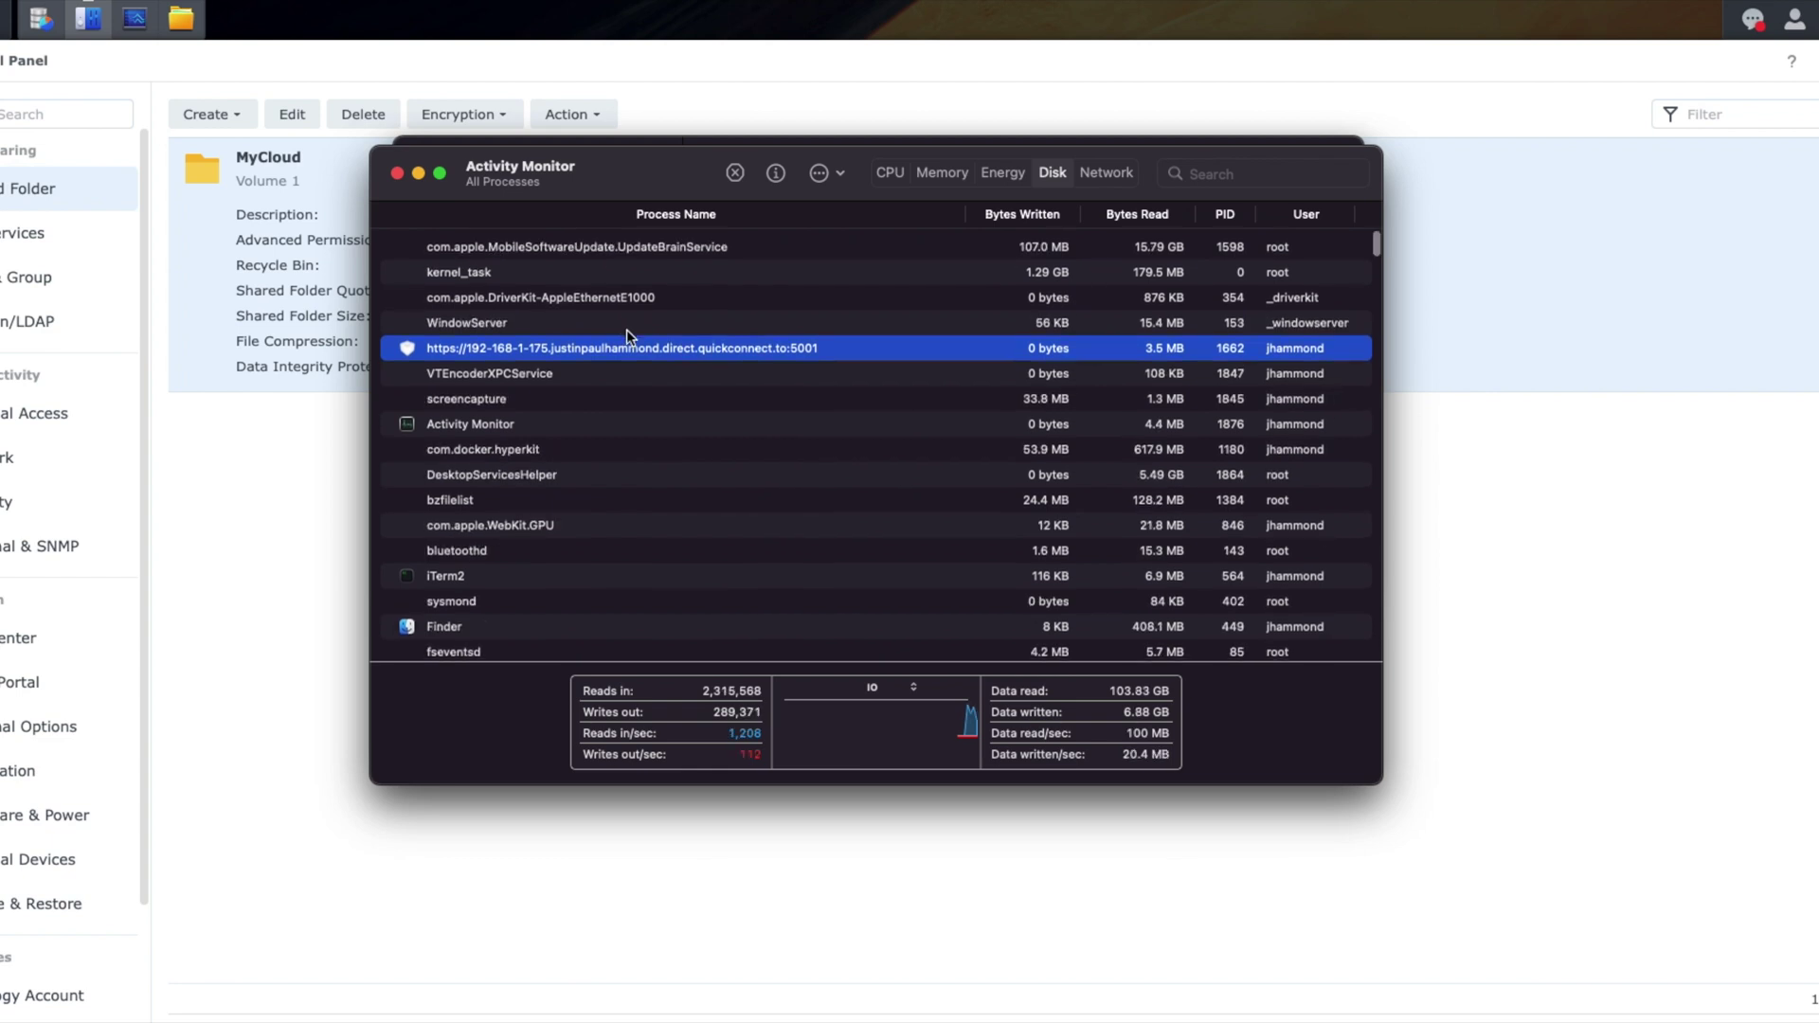
{"action": "scroll", "coordinate": [627, 328], "scroll_direction": "down", "scroll_amount": 5}
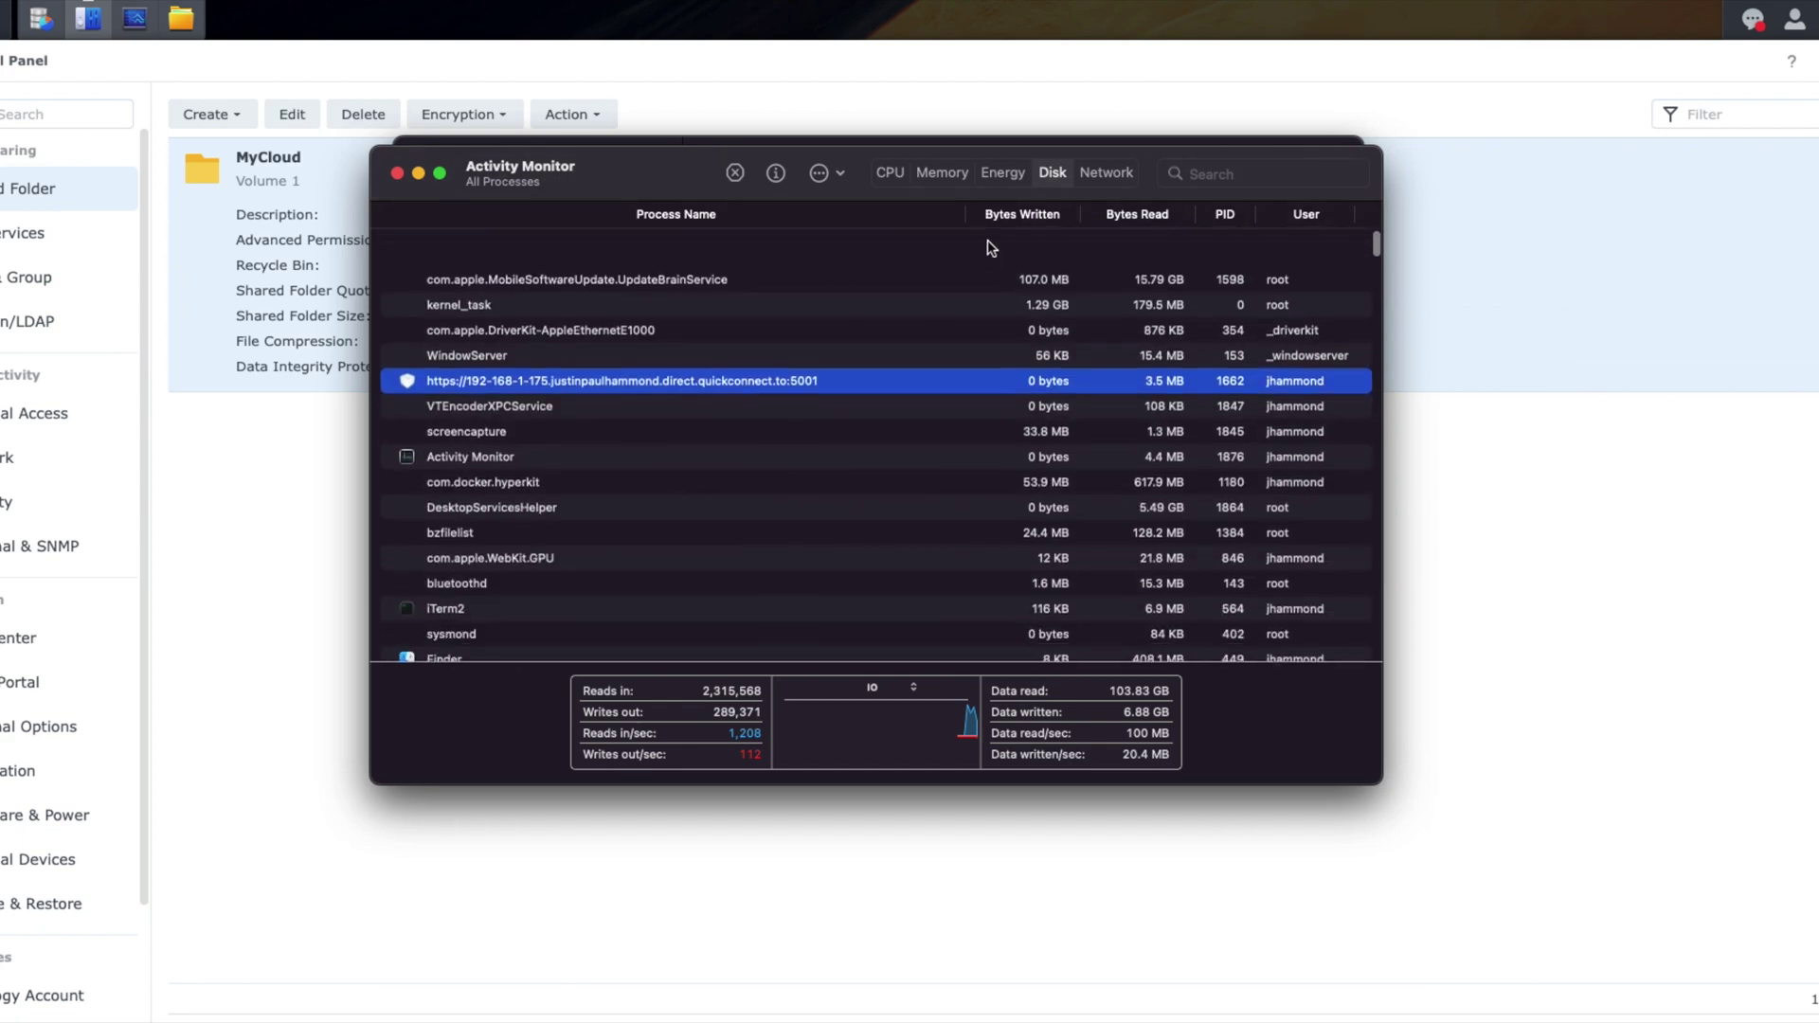